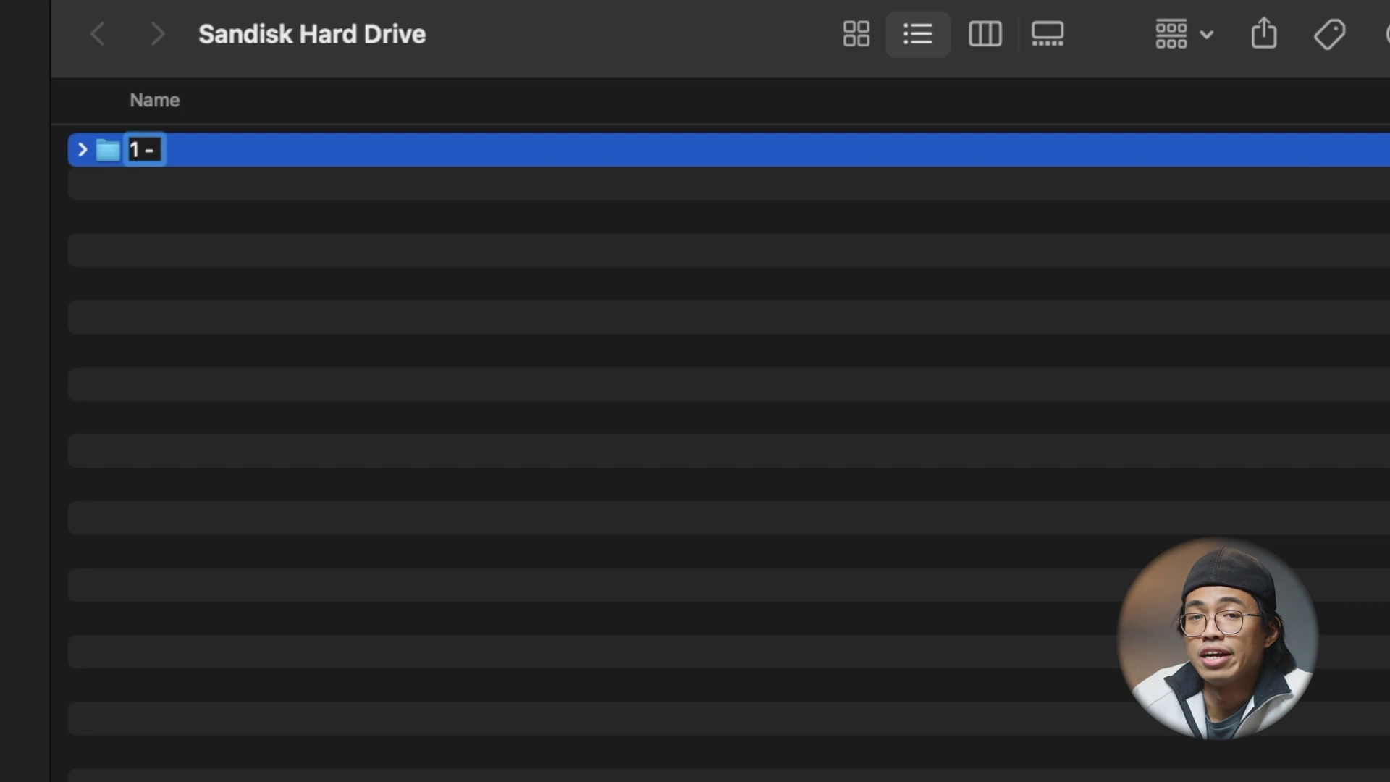
Step: Name the new folder on the Sandisk Hard Drive "1 - Projects"
key(BackSpace)
key(BackSpace)
key(BackSpace)
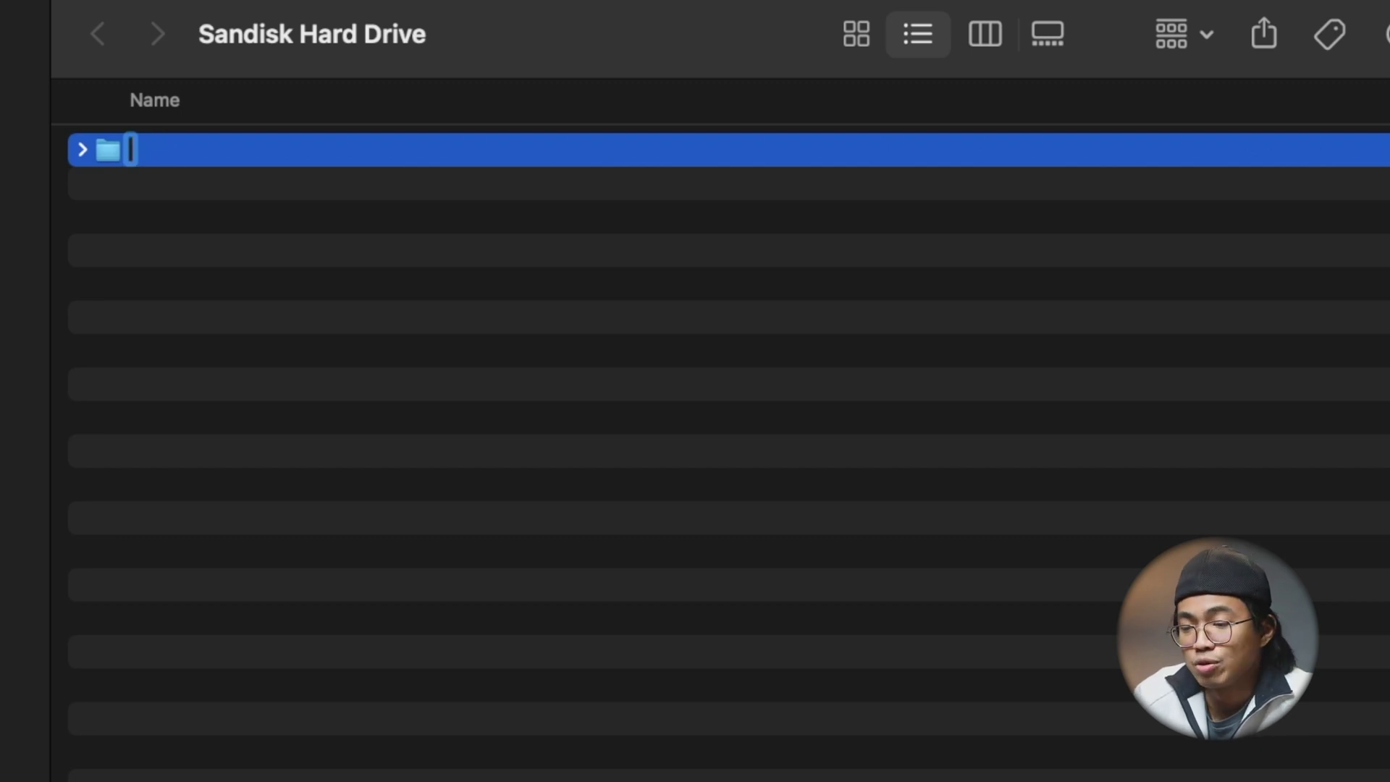
text(1 -)
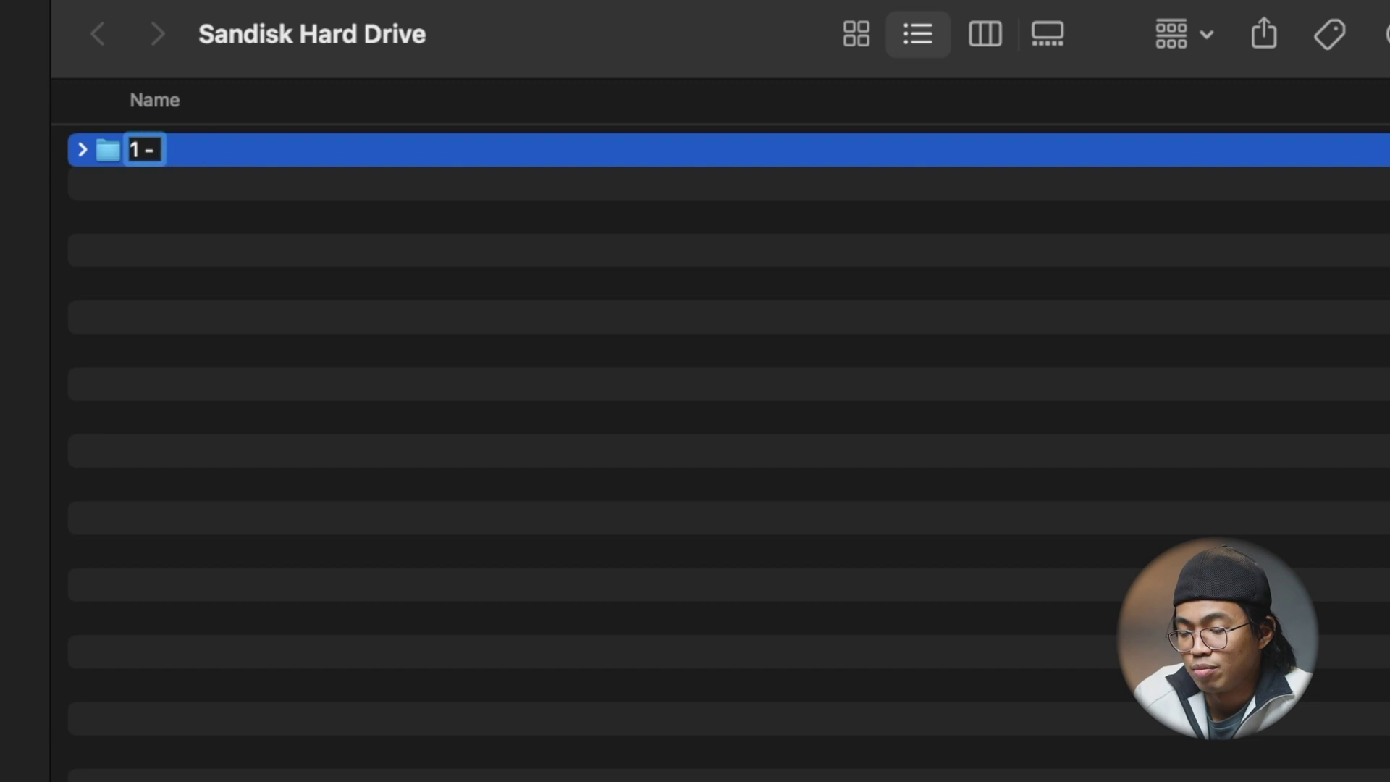
text( Projects)
key(Return)
Step: Create two more folders on the Sandisk Hard Drive, named "2 - Area" and "3 - Resources"
key(super+shift+n)
text(2 )
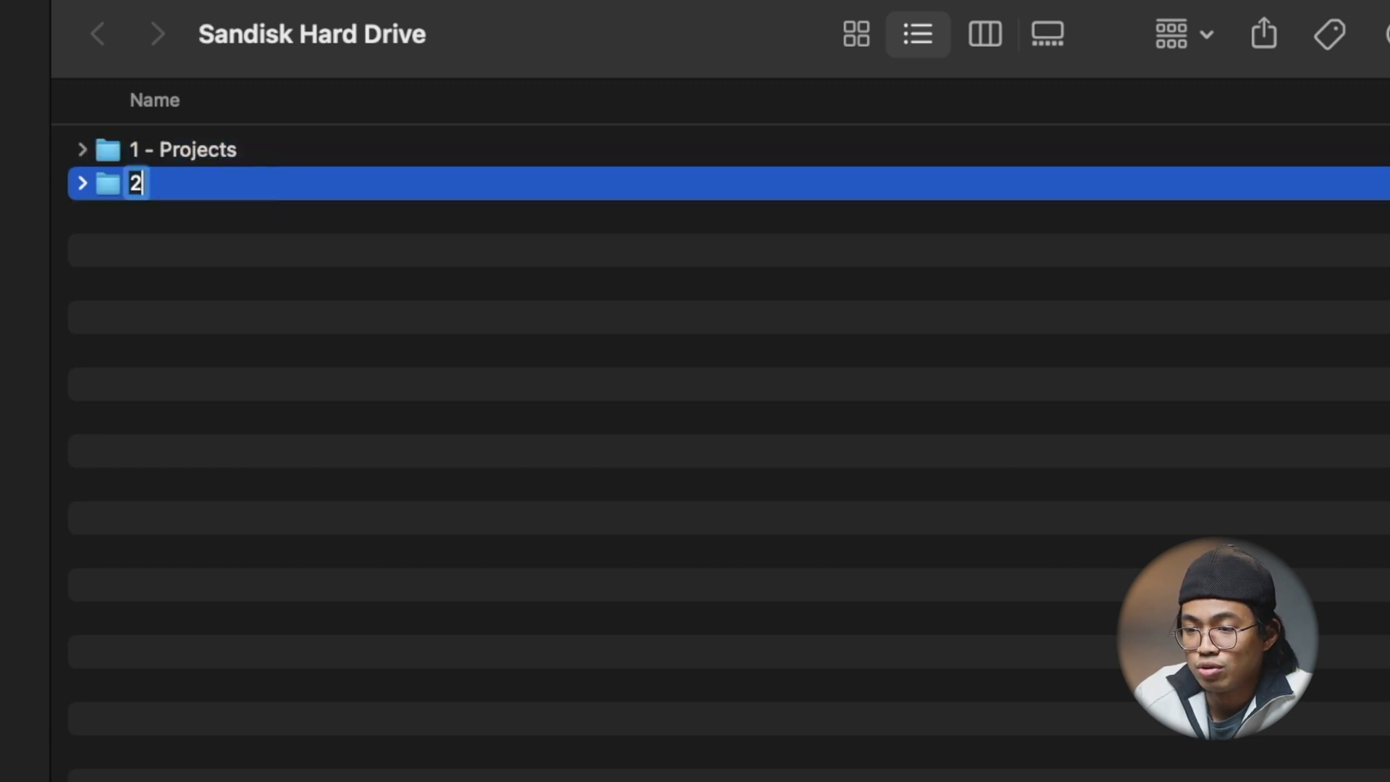
text(- Area)
key(Return)
key(super+shift+n)
text(3 -)
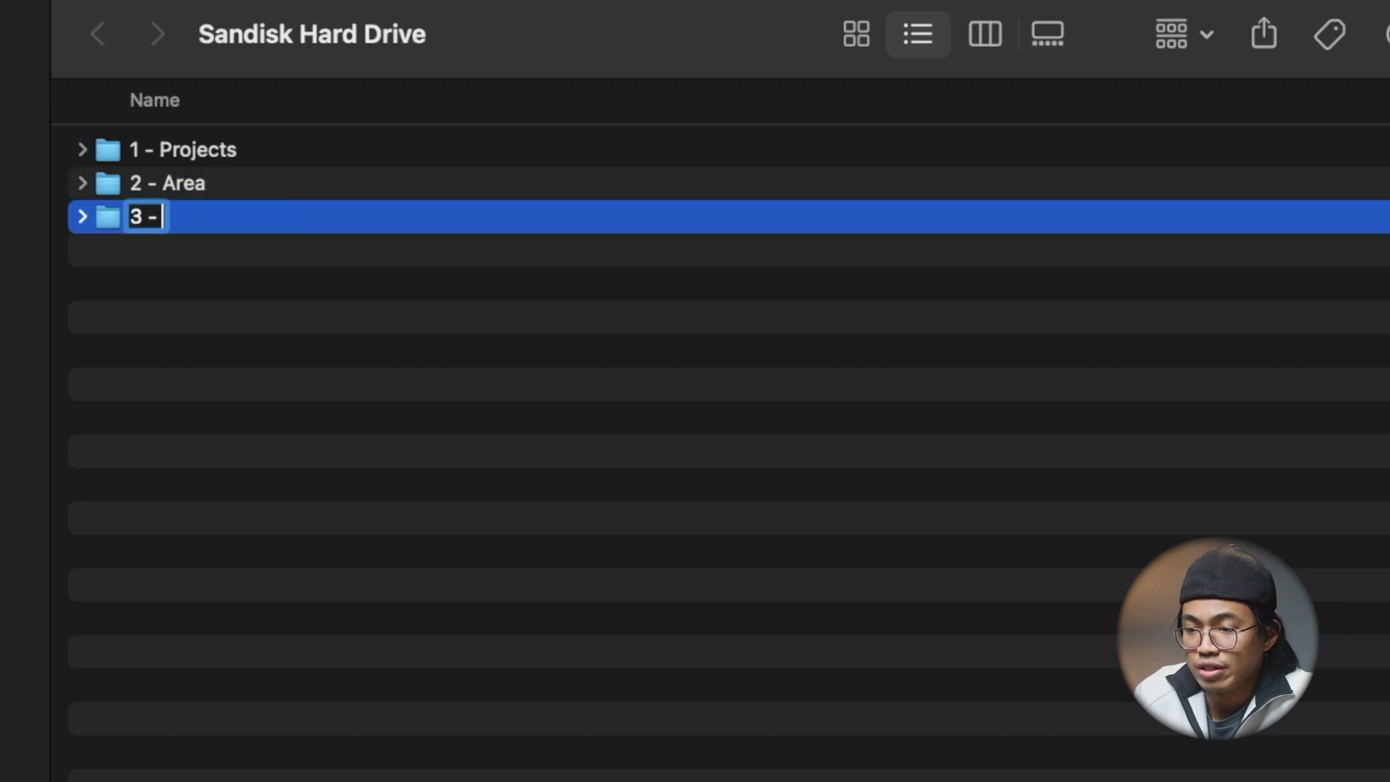
text( Resources)
key(Return)
Step: Create a fourth folder on the Sandisk Hard Drive, named "4 - Archiv"
key(super+shift+n)
text(4 - )
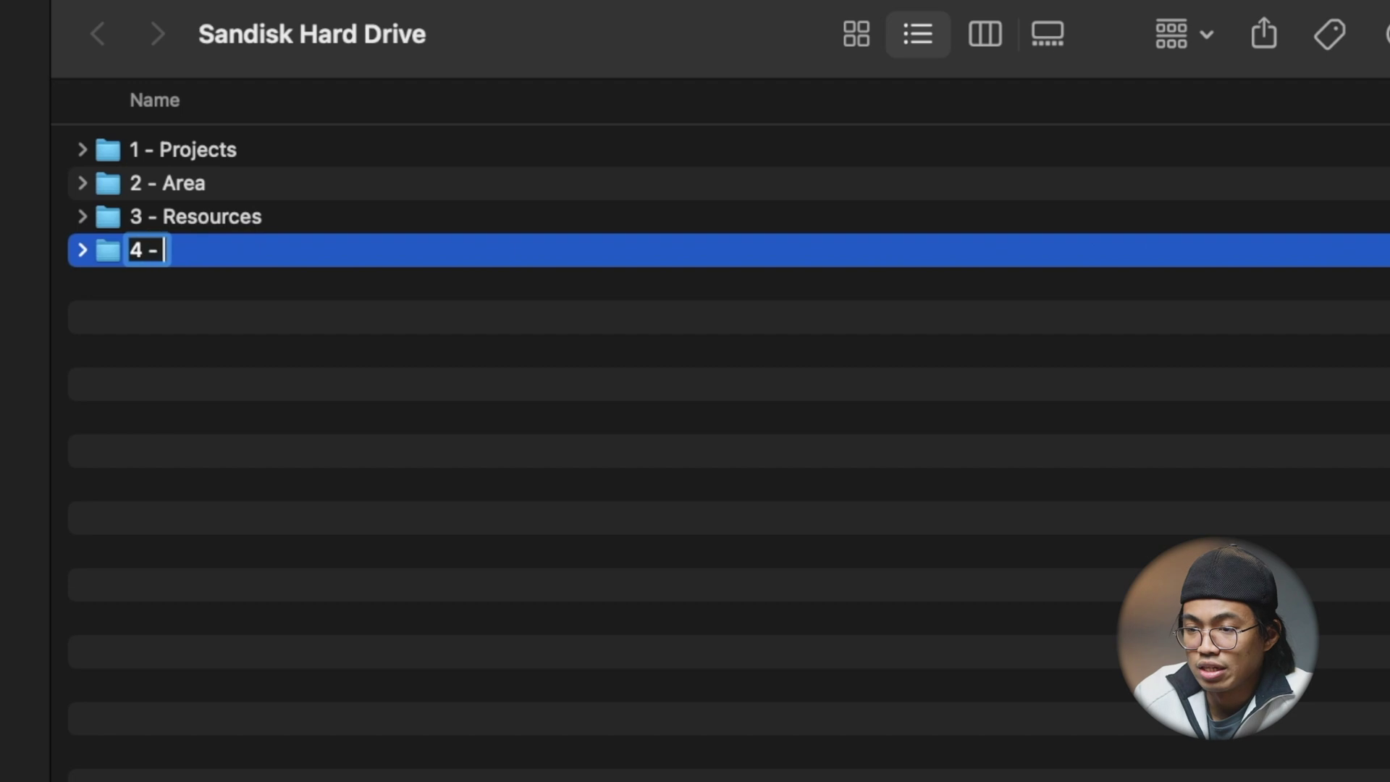
text(Archiv)
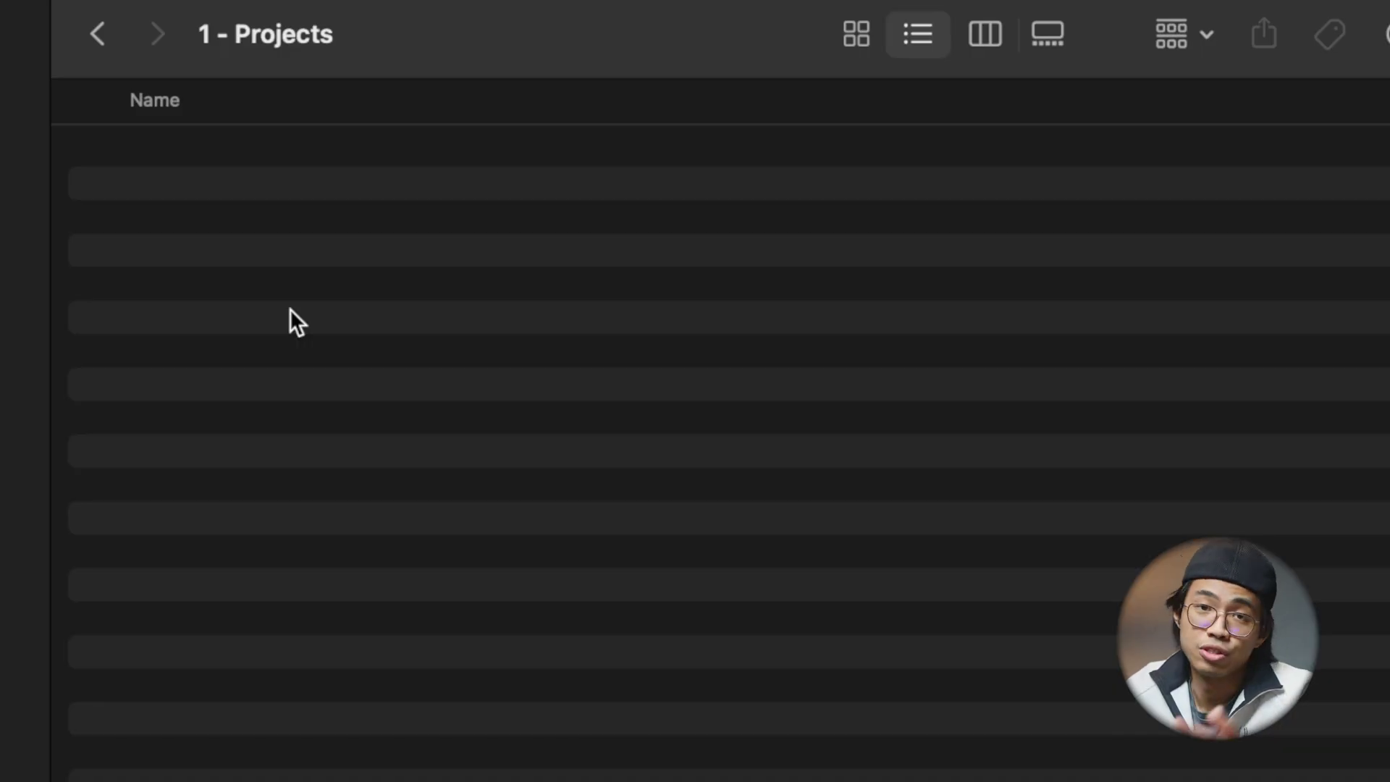
Step: Create a folder named "Organizing Our Digital Life" inside 1 - Projects
key(super+shift+n)
text(Organizing Our Digital Llife)
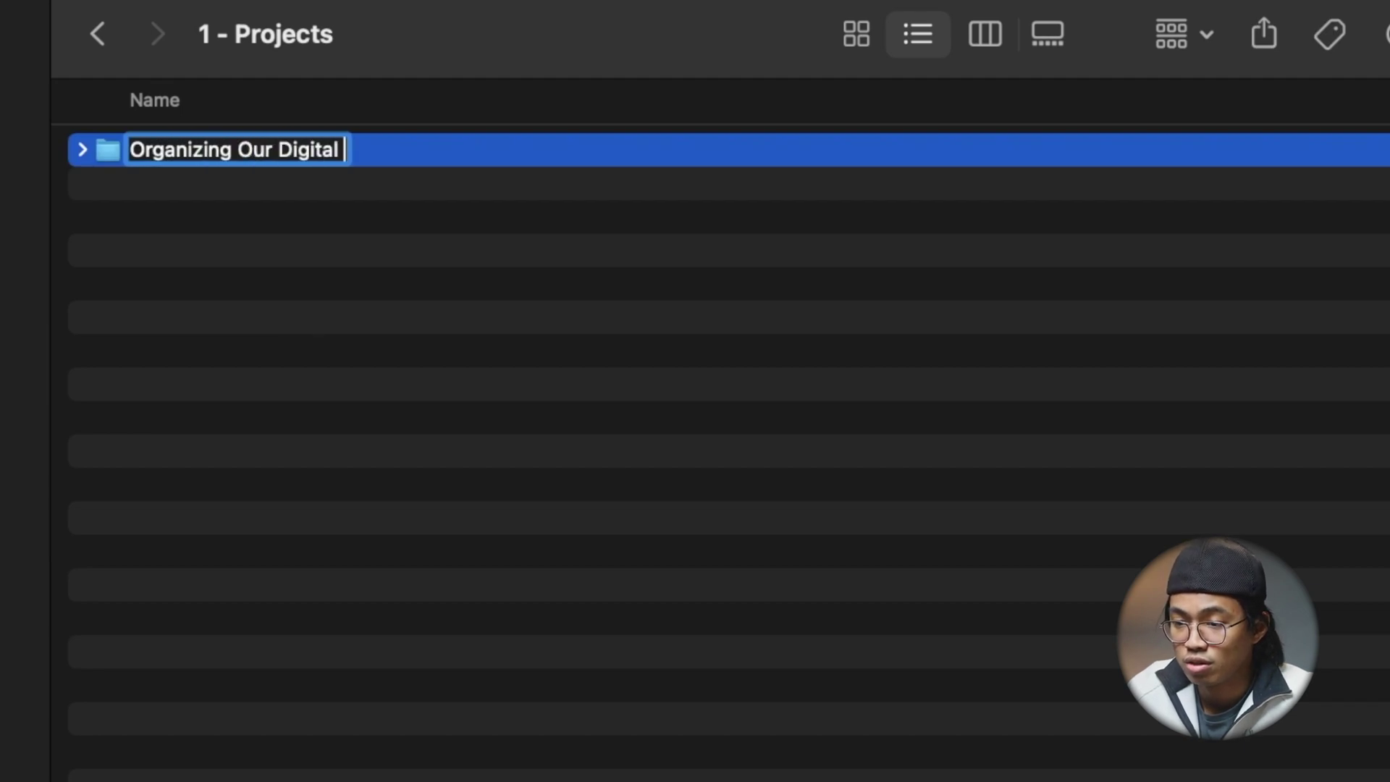
key(Return)
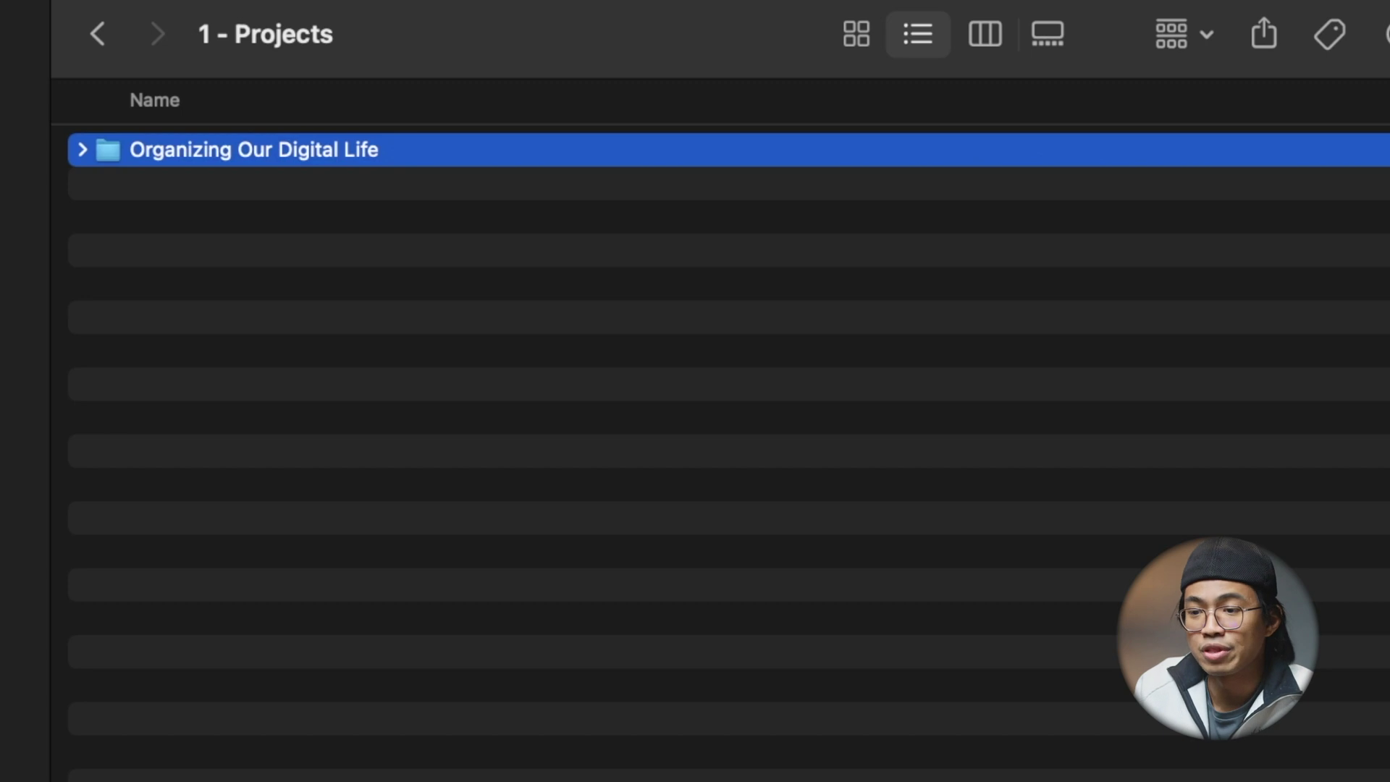
Step: Open the Organizing Our Digital Life folder and create a subfolder named "A Roll" in it
key(super+Down)
key(shift+super+n)
text(A)
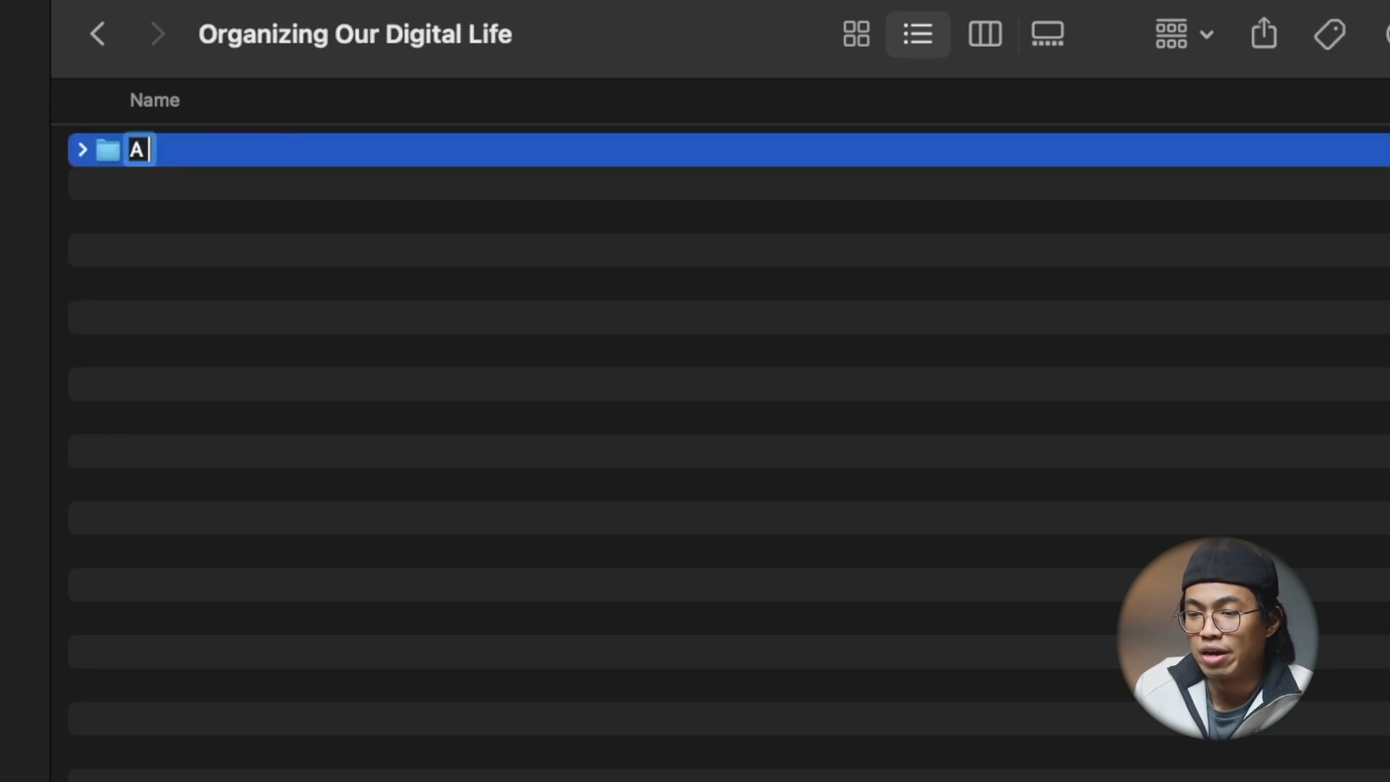
key(Return)
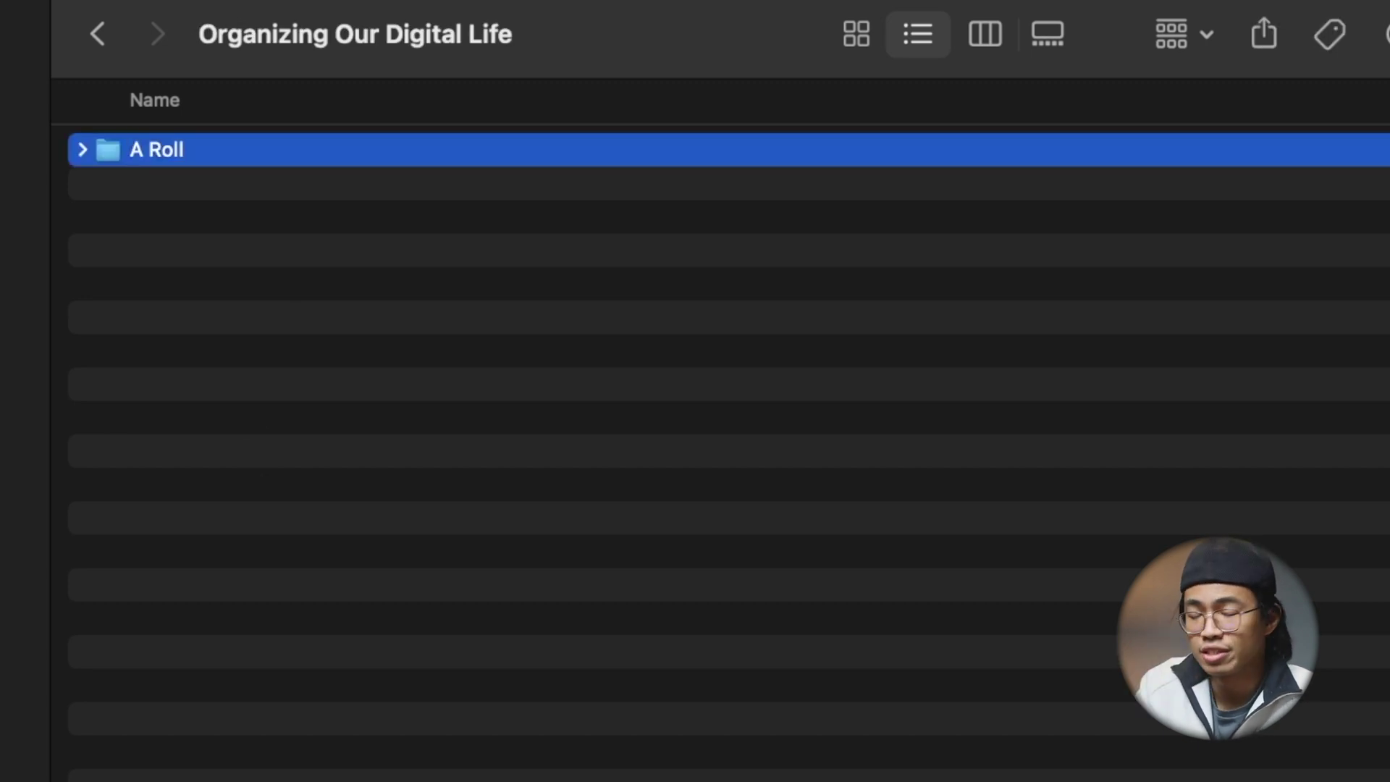
Step: Create the subfolders "B Roll" and "Music" in Organizing Our Digital Life
key(shift+super+n)
text(B Roll)
key(Return)
key(shift+super+n)
text(Music)
key(Return)
Step: Create the subfolders "Pictures" and "Thumbnail" in Organizing Our Digital Life
key(shift+super+n)
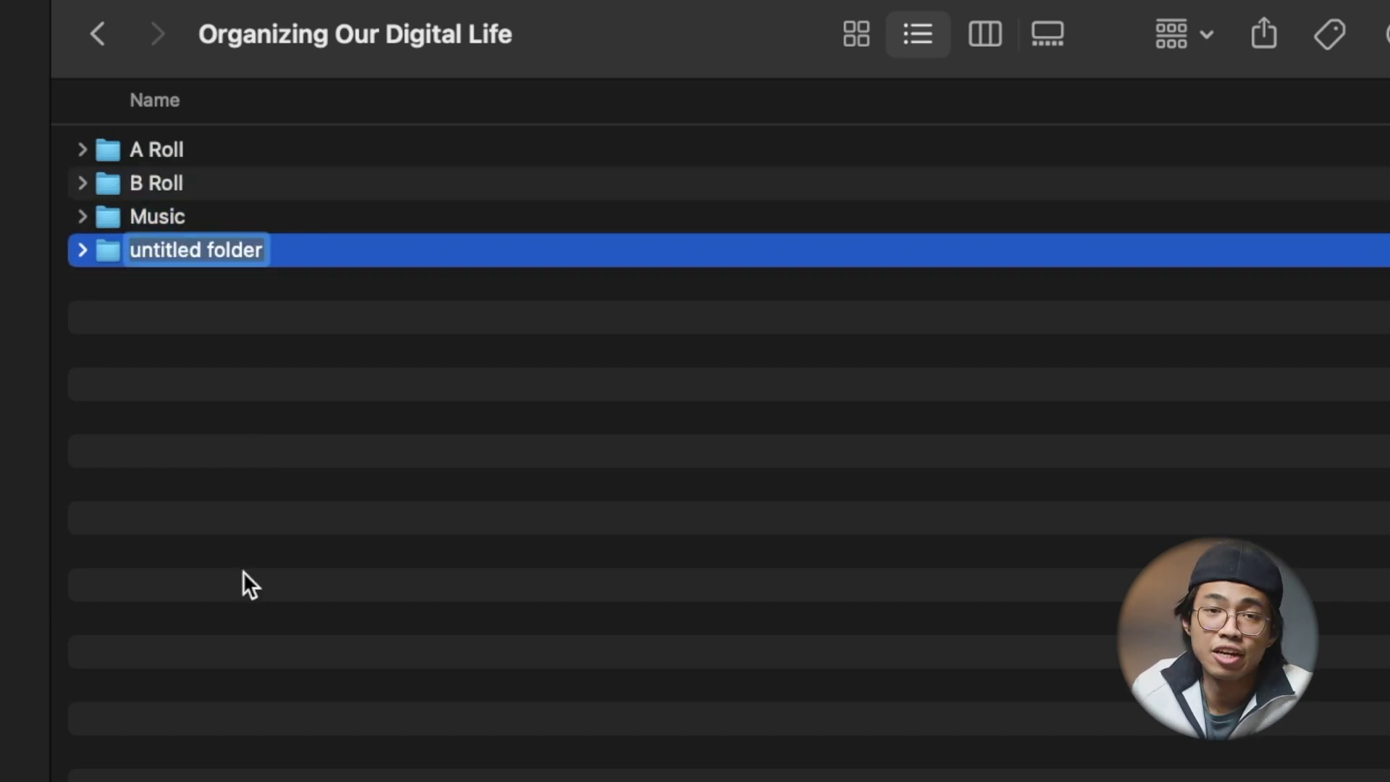
text(Pictures)
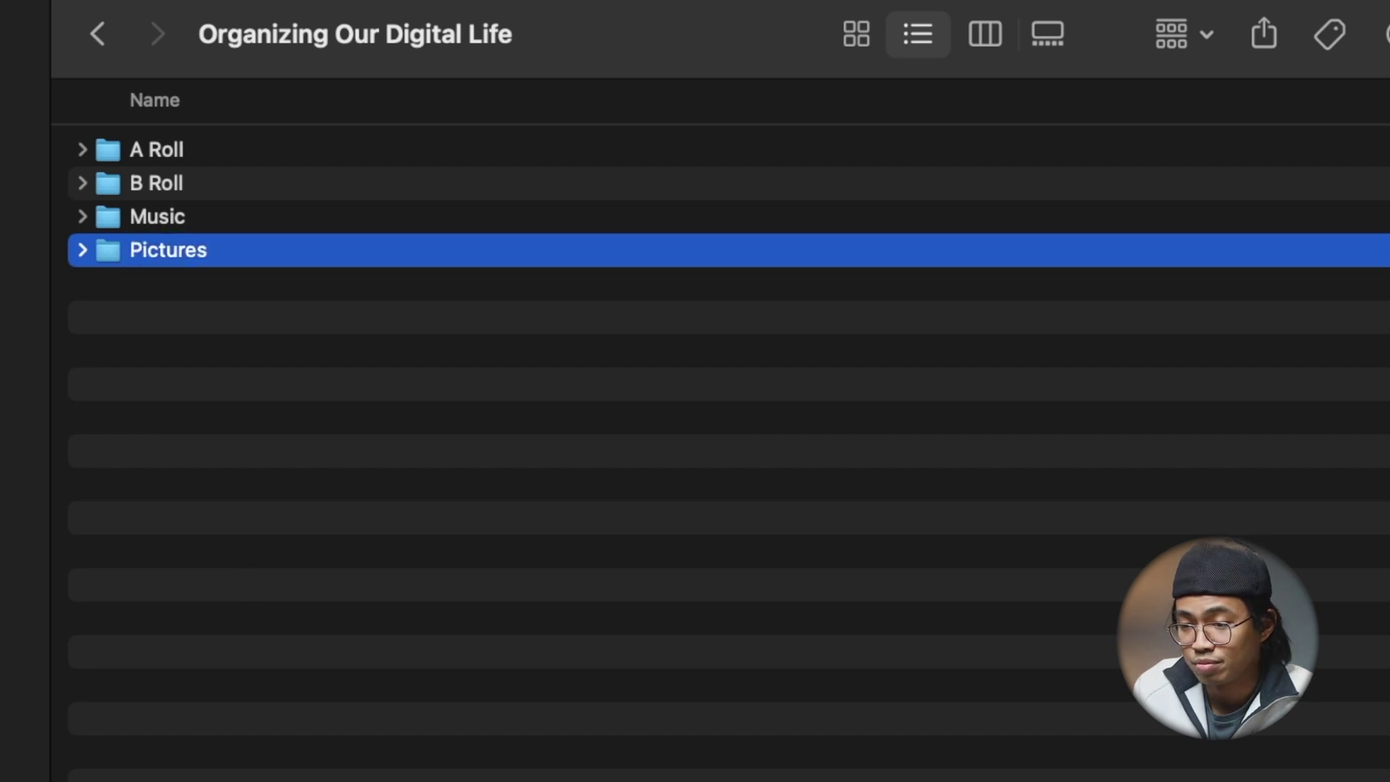
key(Return)
key(shift+super+n)
text(Thumbnail)
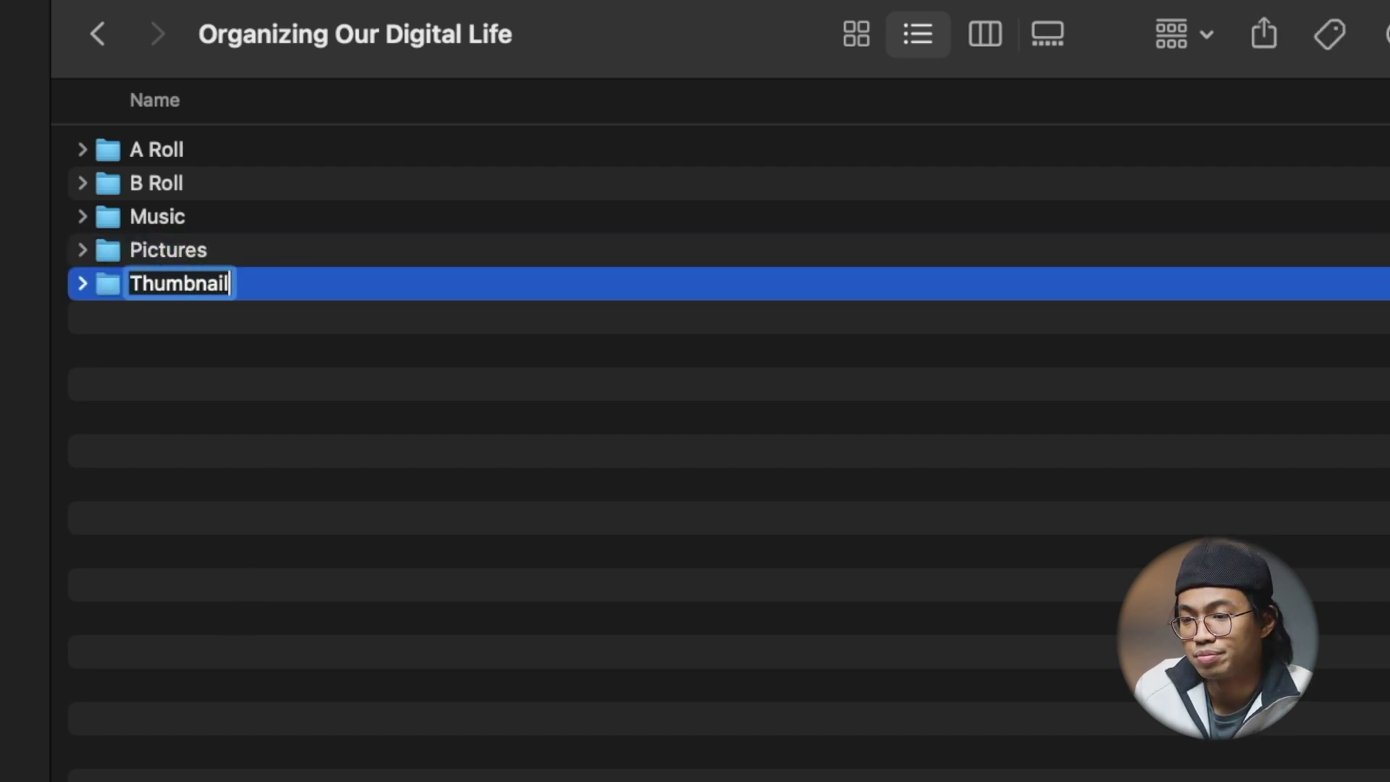
key(Return)
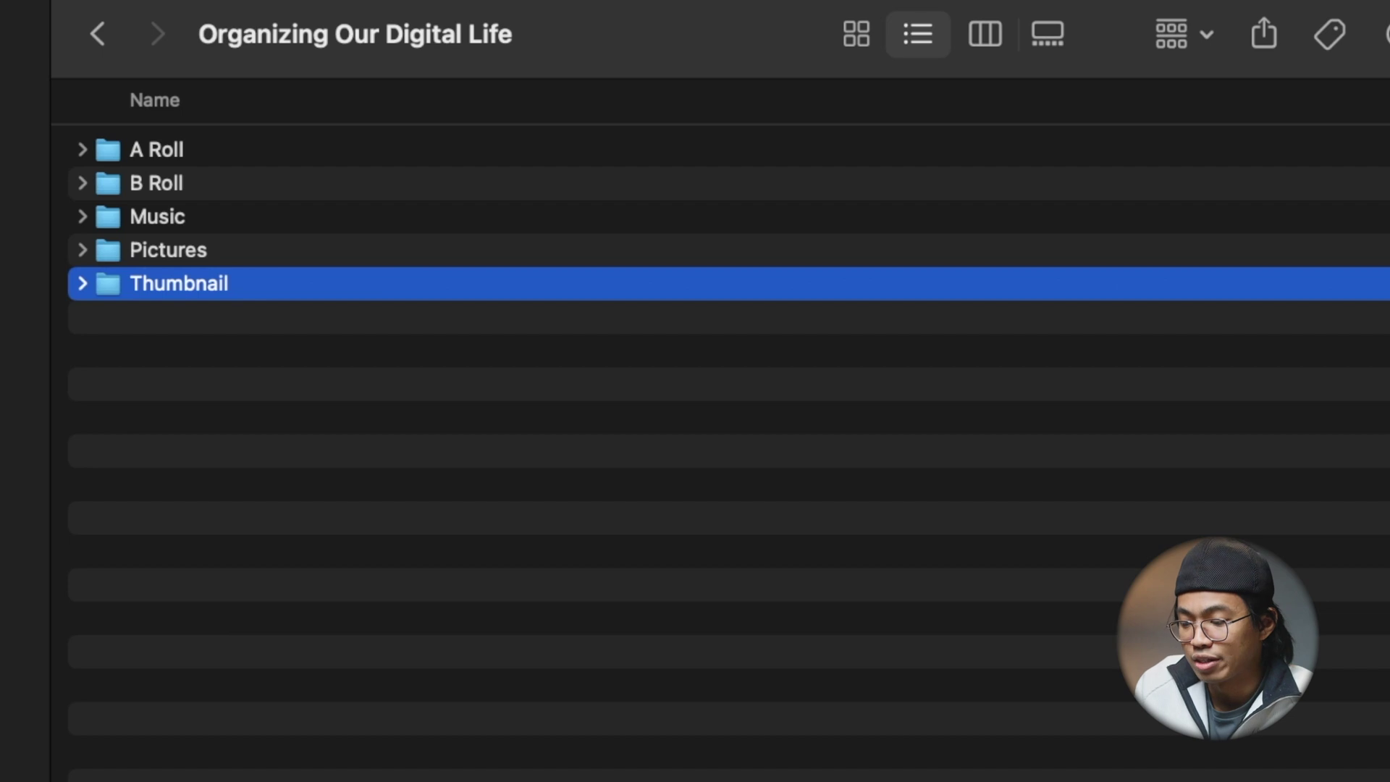
Step: Return to 1 - Projects and add a folder named "Photoshoot with" followed by the photo subject's first name
key(super+Up)
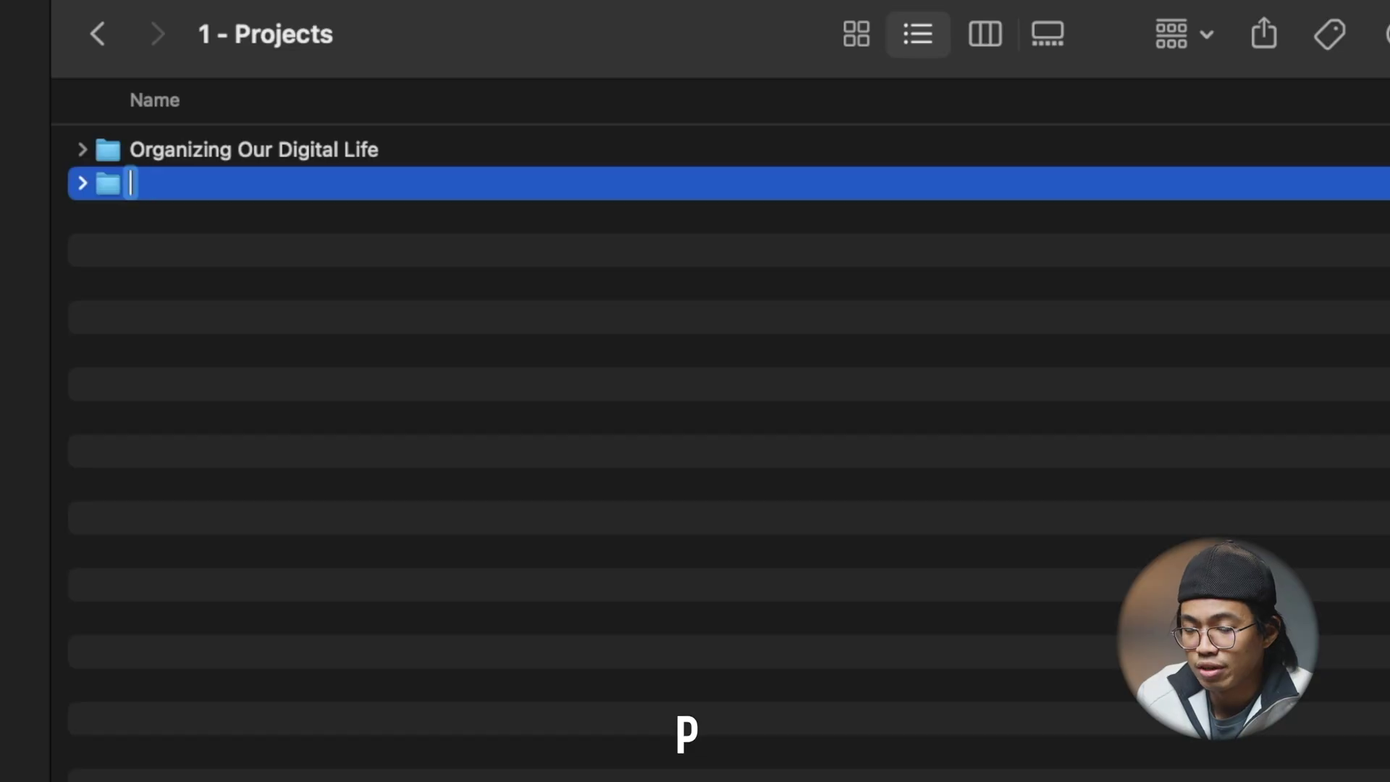
text(Photoshoot with Javon)
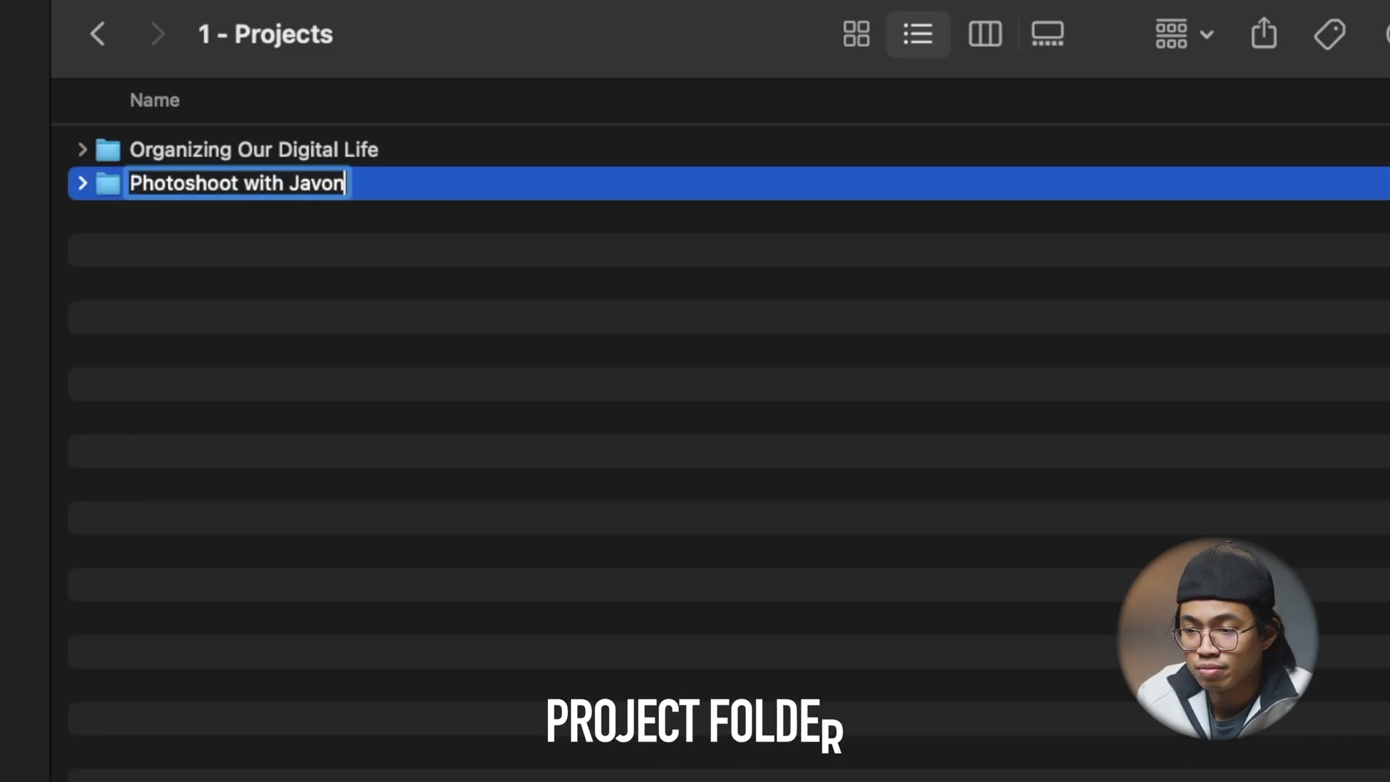
key(Return)
Step: Open the new photoshoot folder and create the subfolders "ARW" and "Edits" in it
key(super+Down)
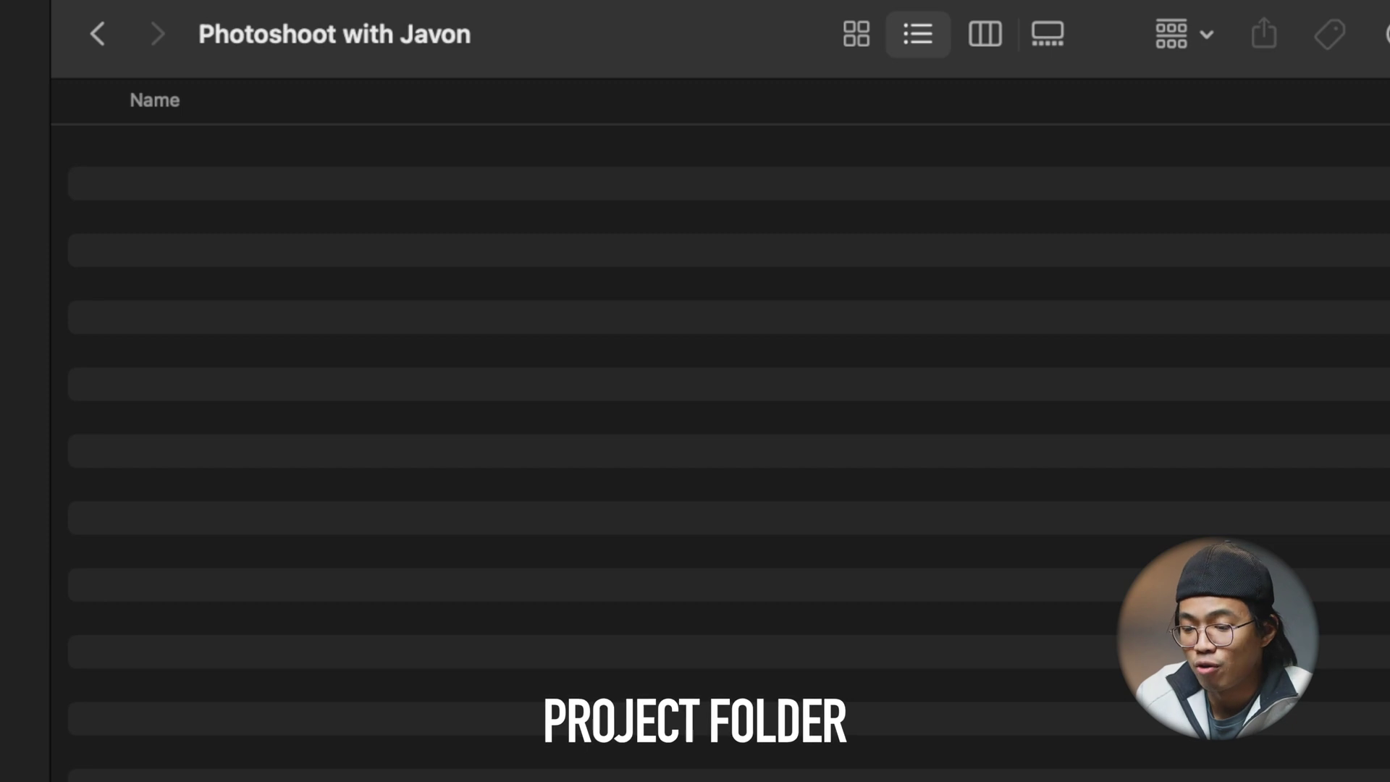
key(shift+super+n)
text(ARW)
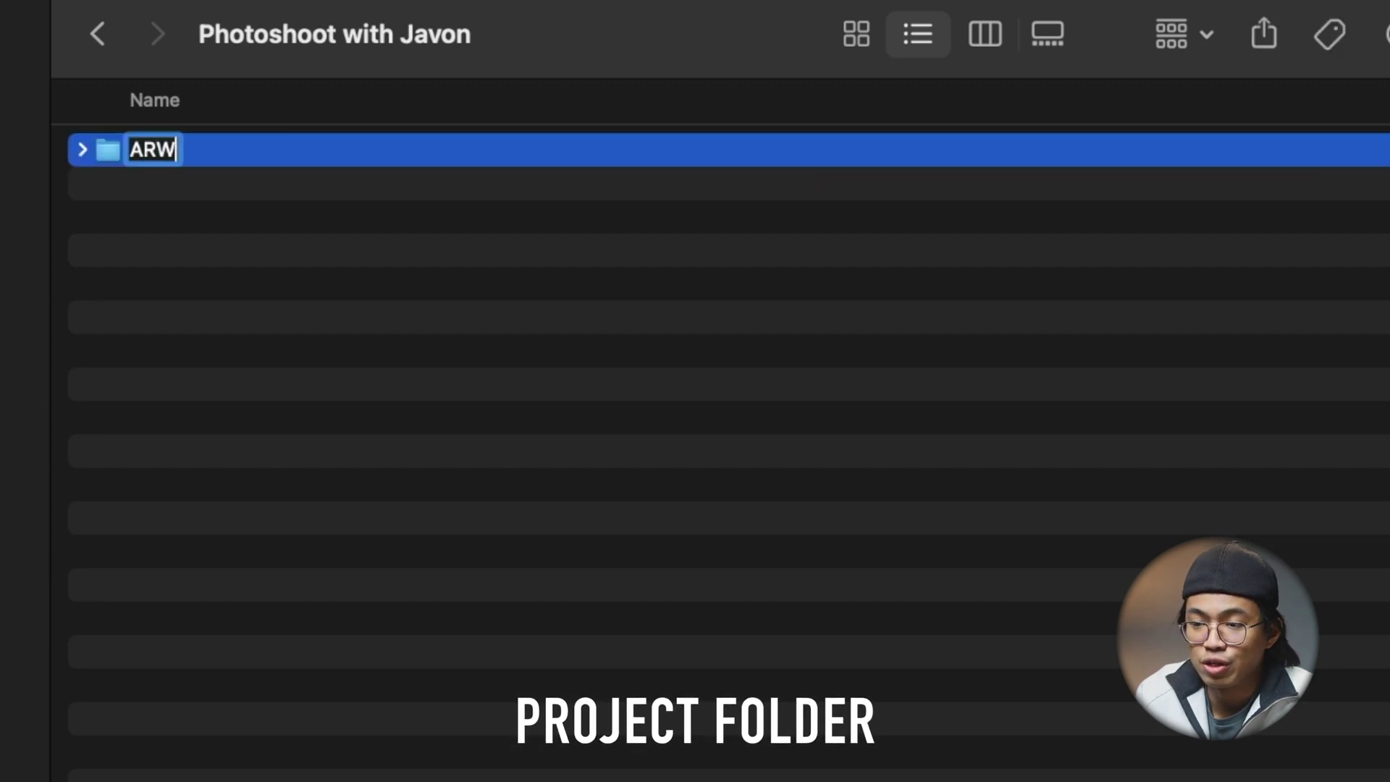
key(Return)
click(309, 347)
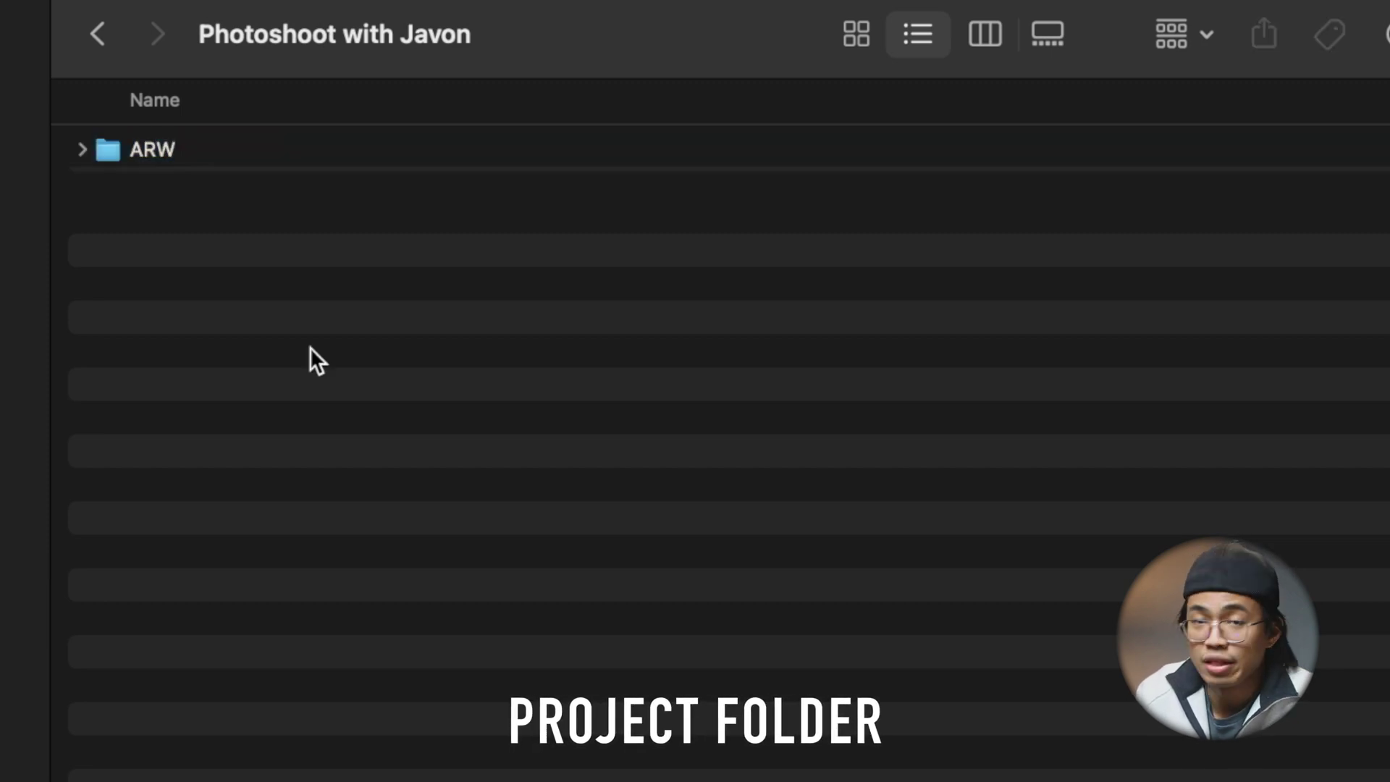
key(shift+super+n)
text(Edits)
key(Return)
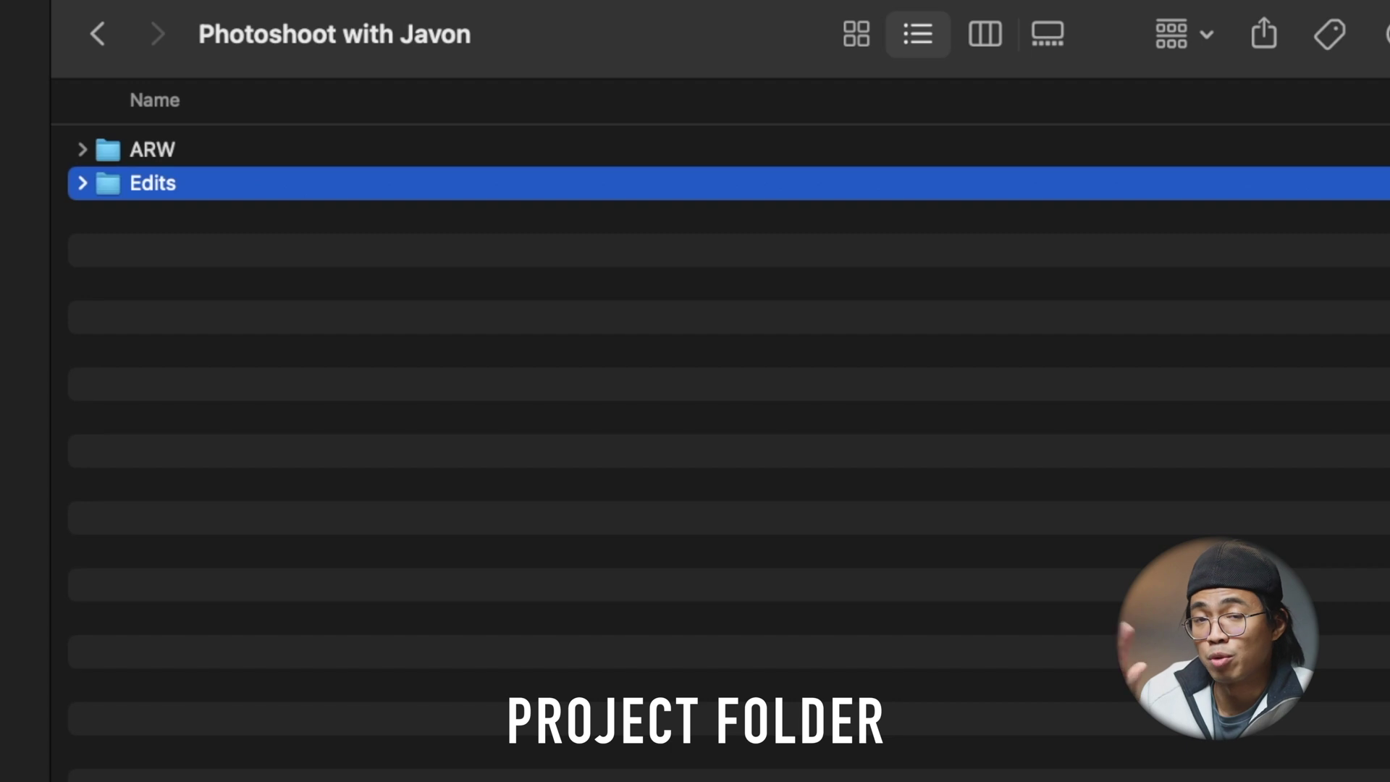
Step: Return to 1 - Projects and create a folder named "Poster for Nursing Class"
key(super+Up)
key(shift+super+n)
text(Pos)
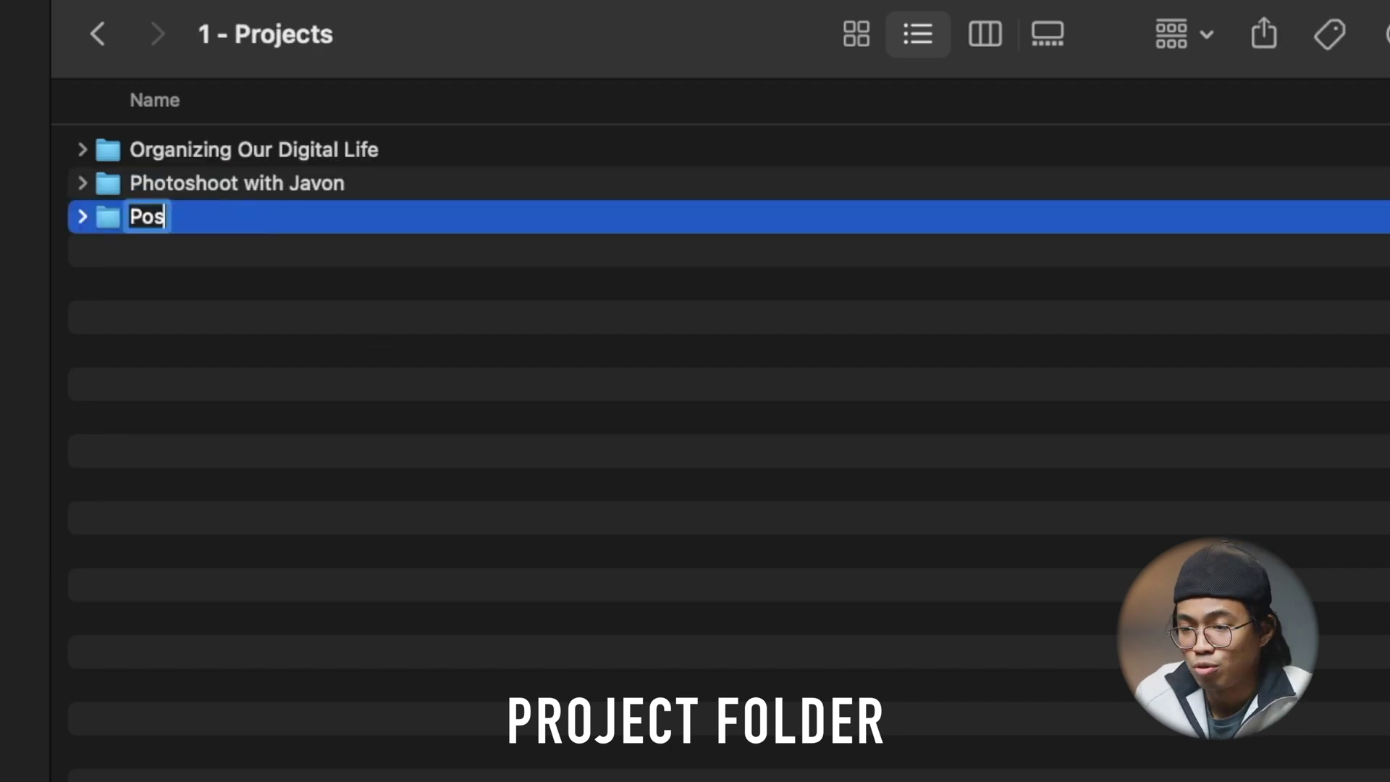
text(ter for Nursing Class)
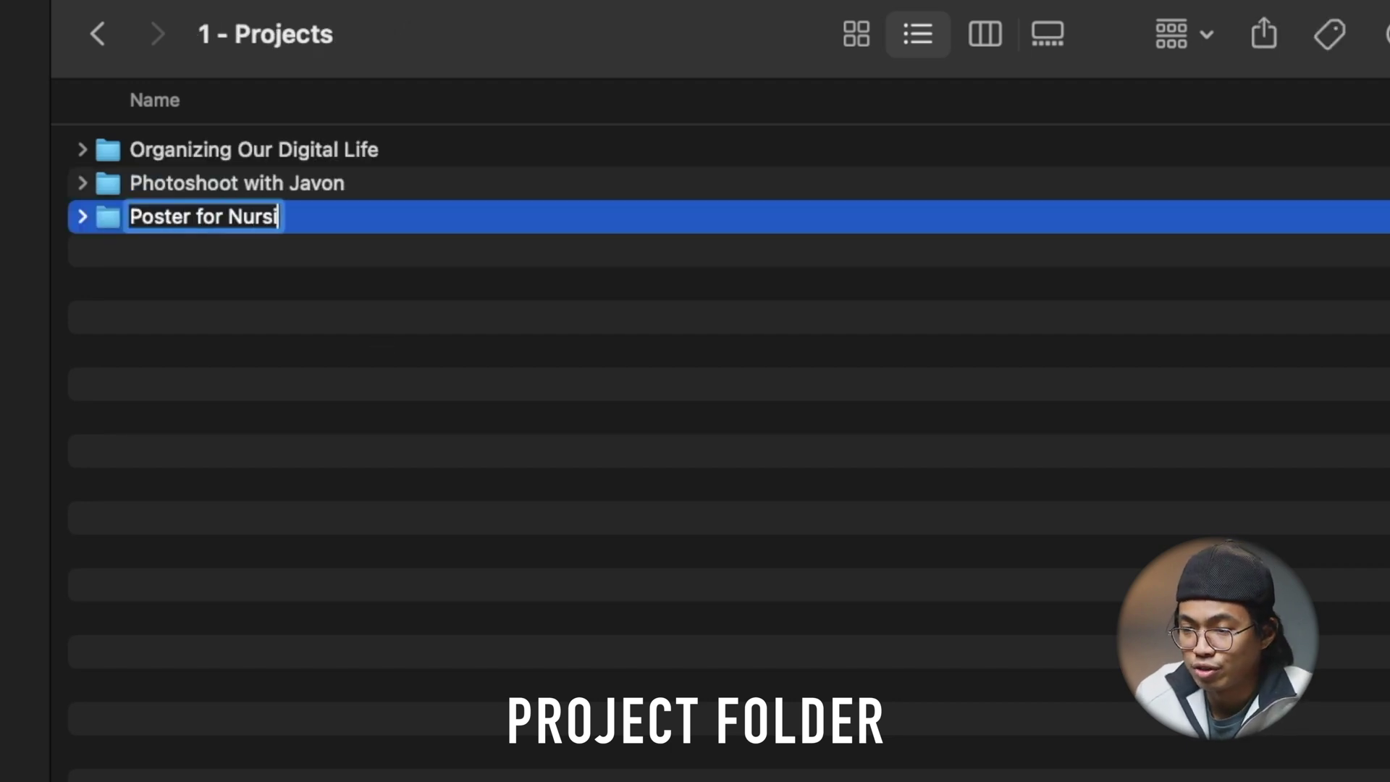
key(Return)
Step: Open the Poster for Nursing Class folder and create a subfolder named "References" in it
key(super+Down)
key(shift+super+n)
key(BackSpace)
text(REfer)
key(BackSpace)
key(BackSpace)
key(BackSpace)
text(fr)
key(BackSpace)
text(erences)
key(Return)
Step: Create the subfolders "Pictures" and "Project Files" in Poster for Nursing Class
key(shift+super+n)
text(P)
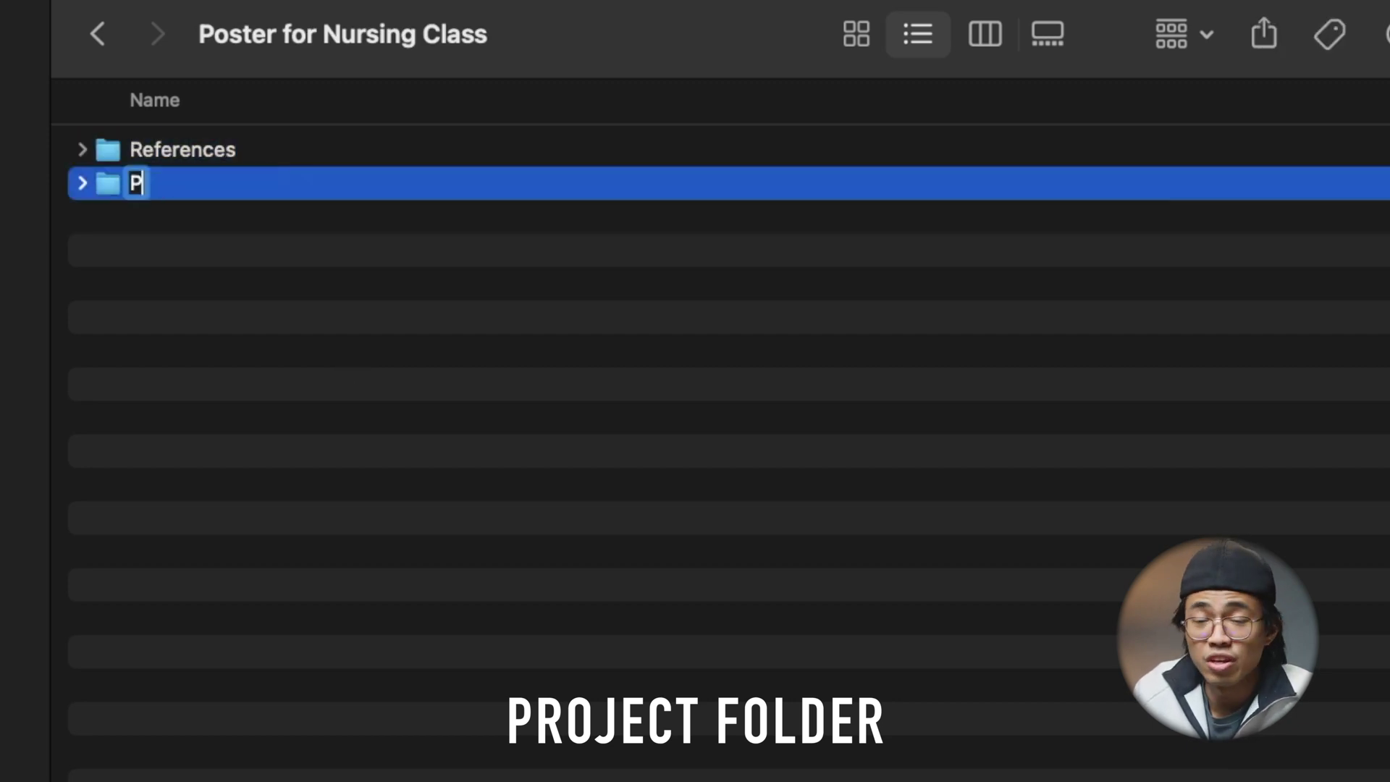
text(ictures)
key(Return)
click(336, 417)
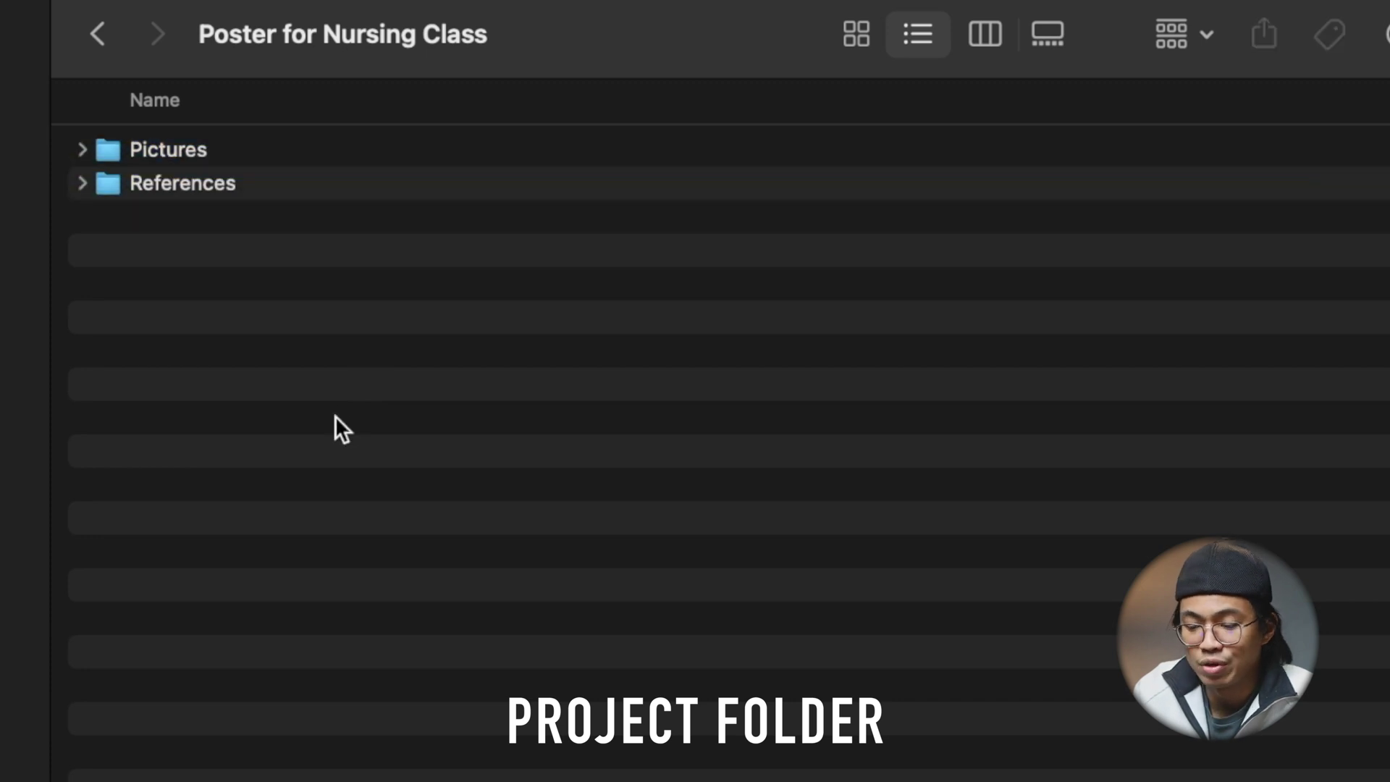
key(shift+super+n)
text(Project Files)
key(Return)
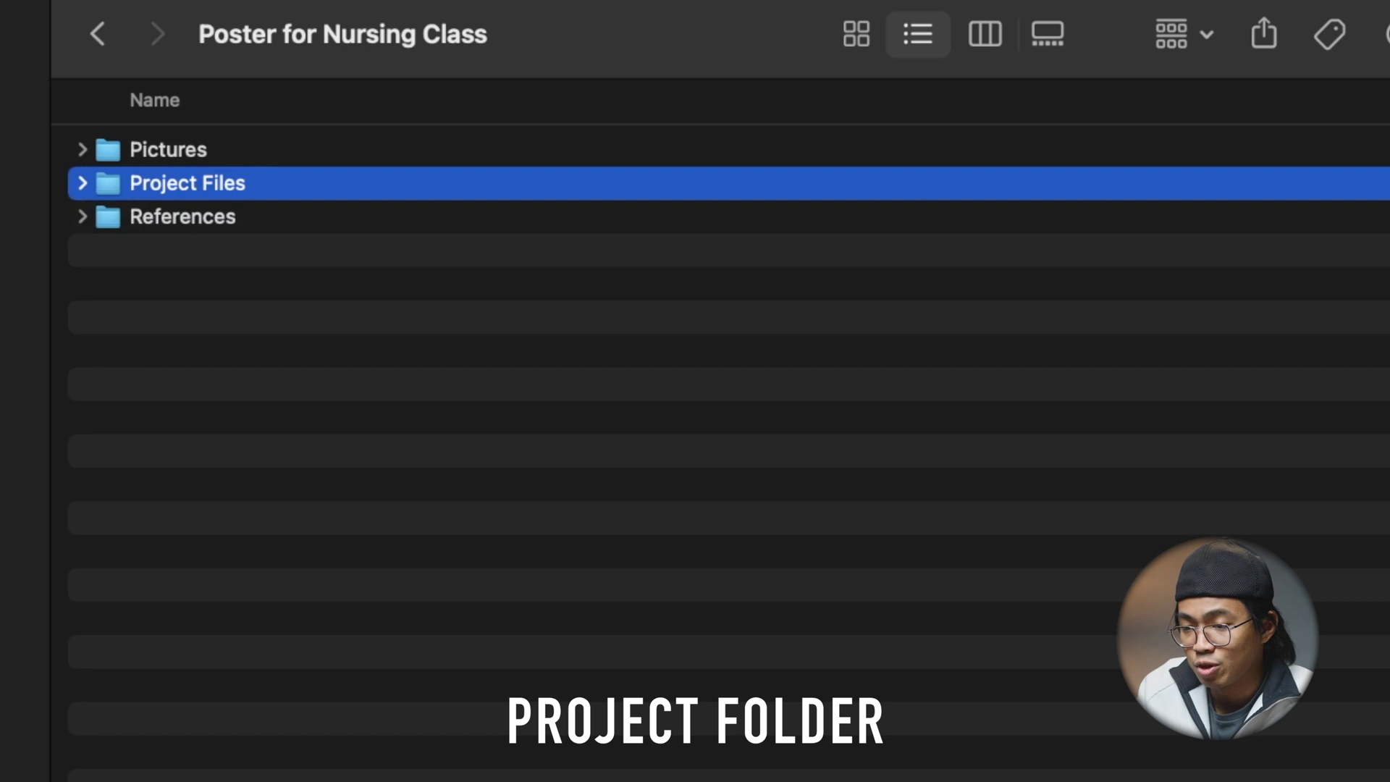
Step: Go back to the drive's top level, open 2 - Area and create a folder named "Finances" in it
key(super+Up)
key(super+Up)
double_click(352, 197)
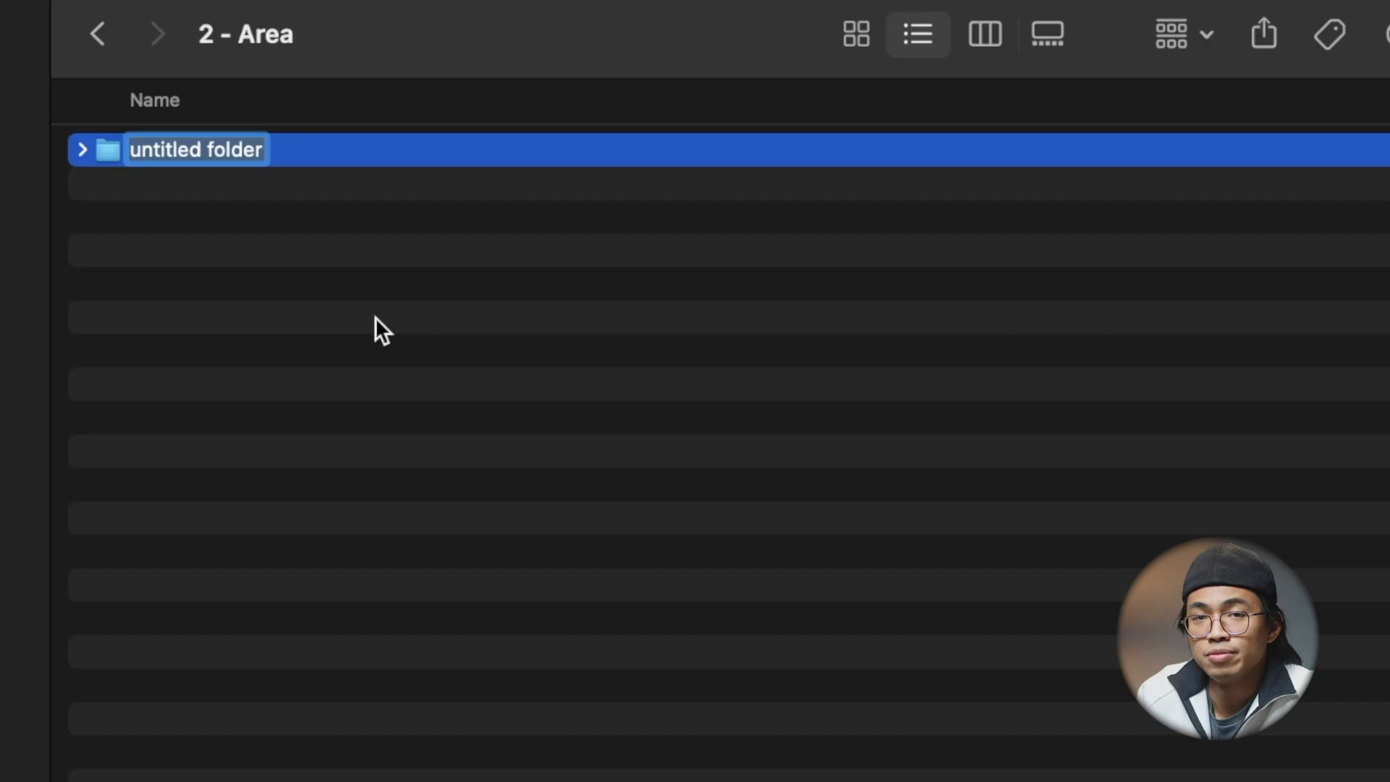
text(Fa)
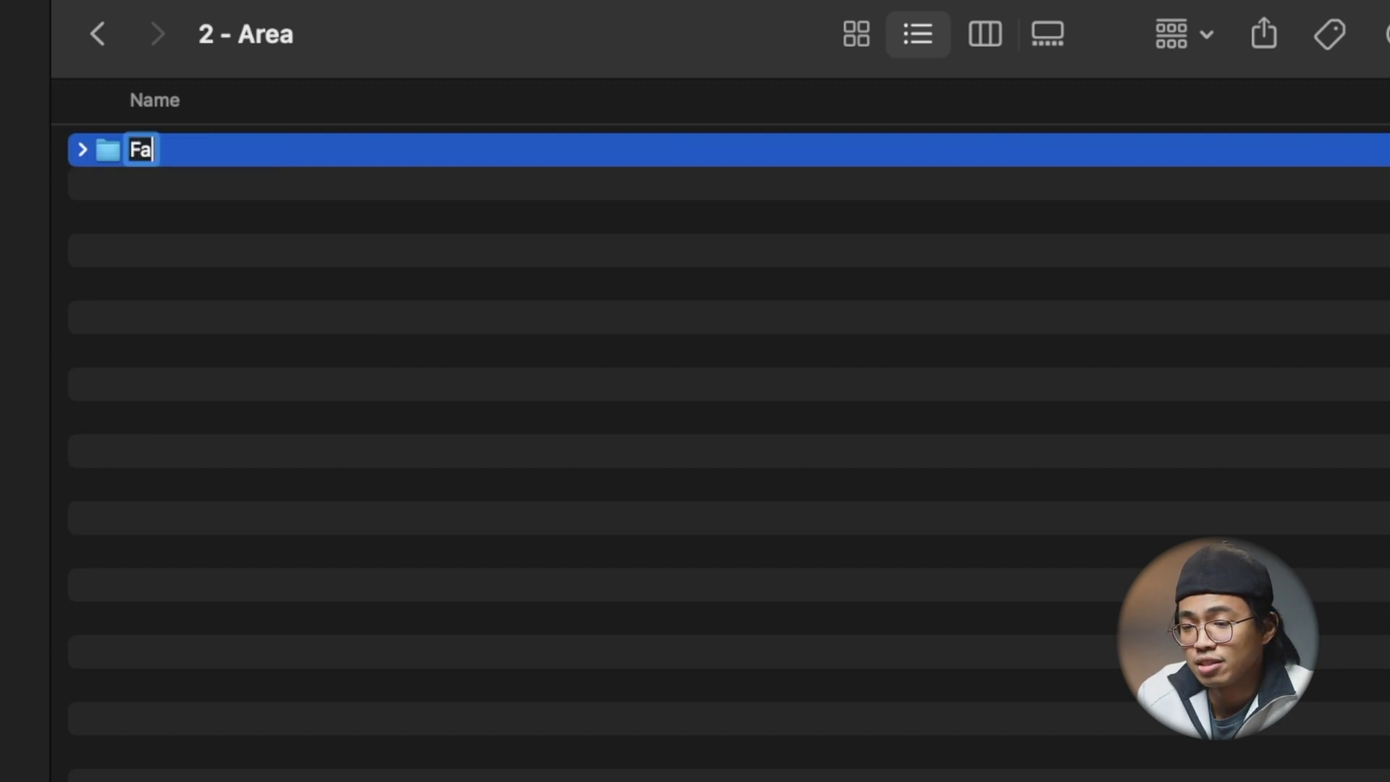
text(inances)
key(Return)
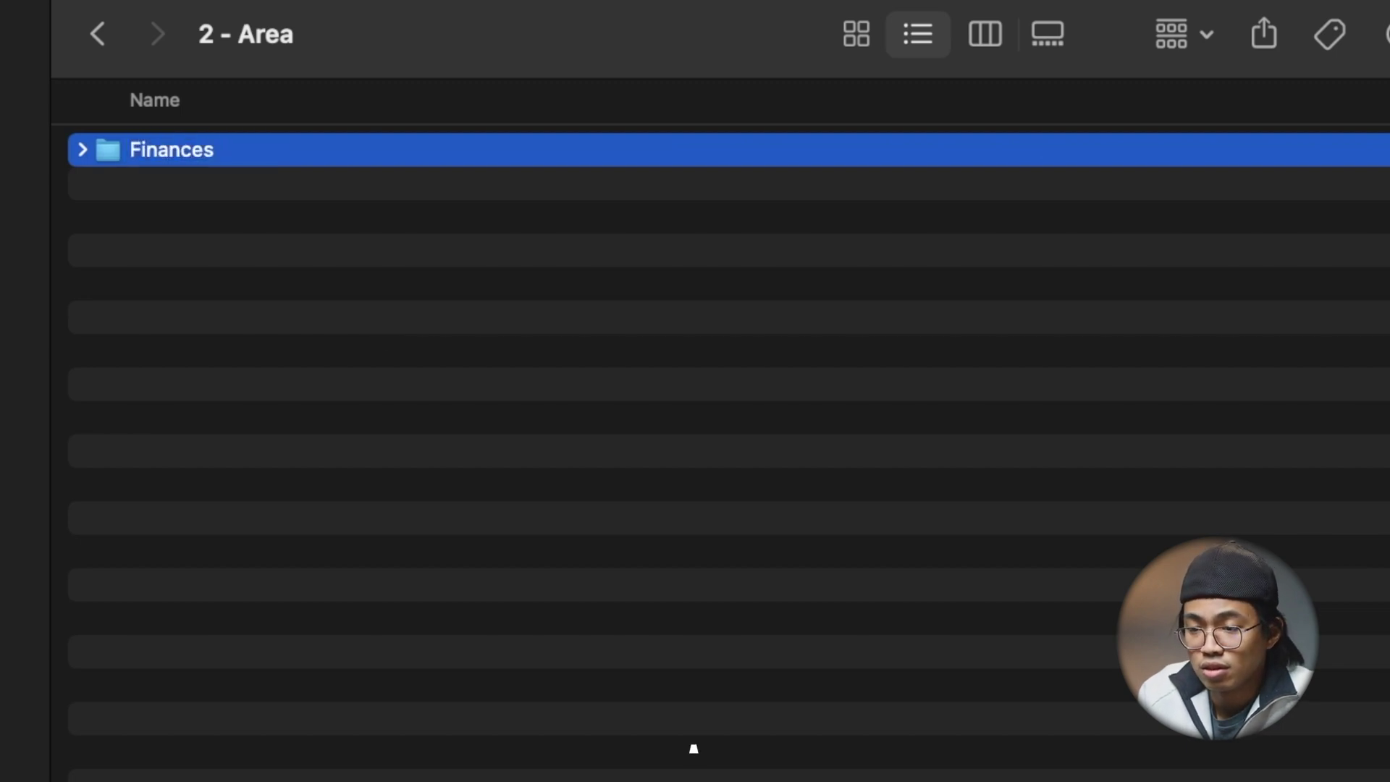
Step: Create the folders "Youtube Channel" and "Nursing School" in 2 - Area
key(super+shift+n)
text(Youtube Channel)
key(Return)
click(353, 476)
key(super+shift+n)
text(Nursing School)
key(Return)
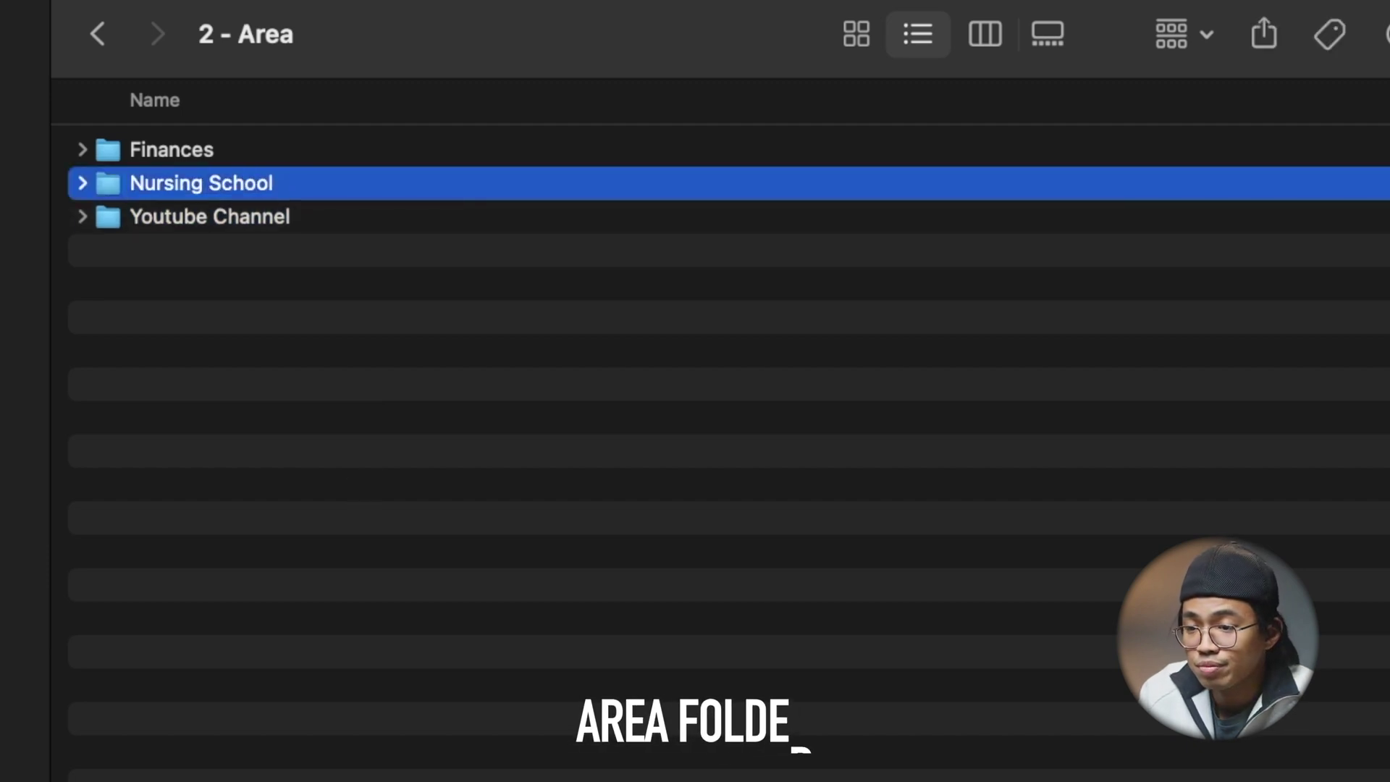
Step: Create a folder named "Photography" in 2 - Area
click(337, 546)
key(super+shift+n)
text(Photography)
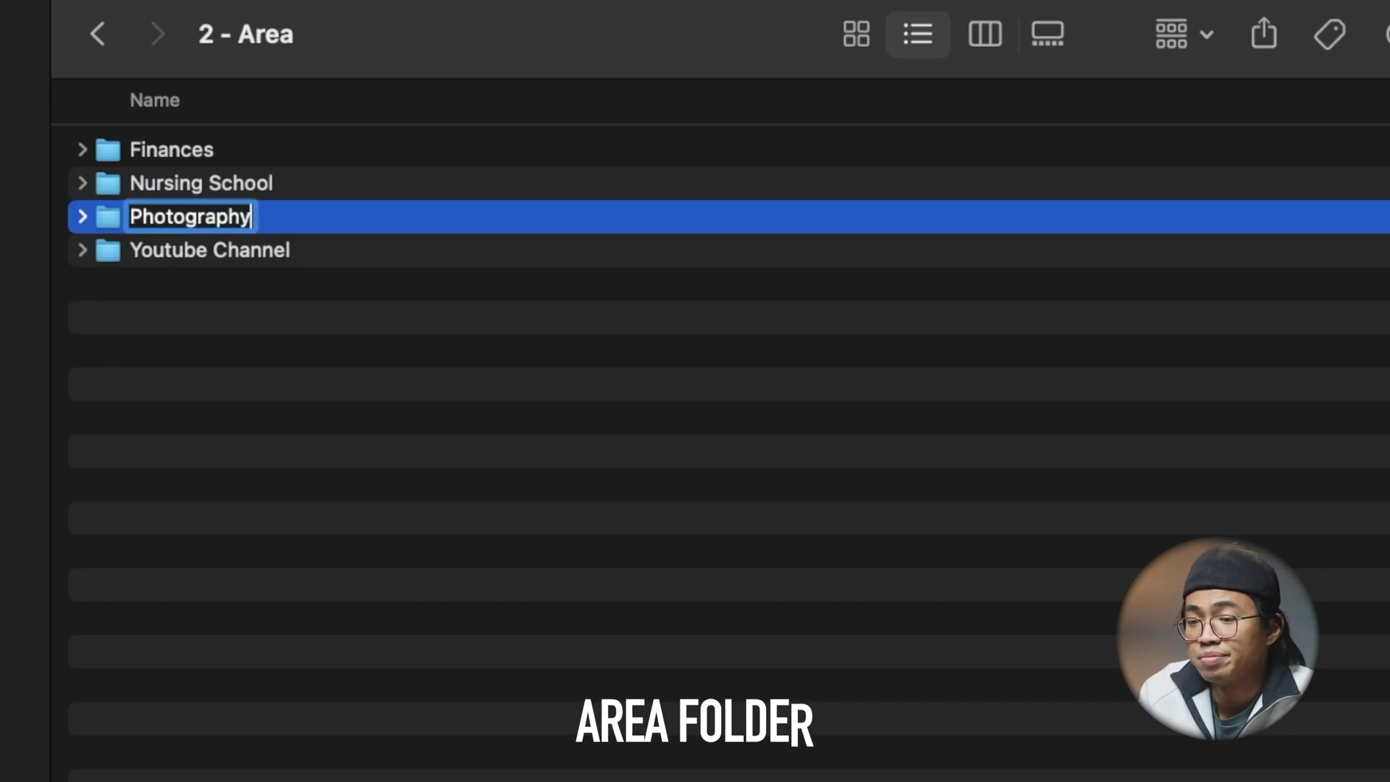
key(Return)
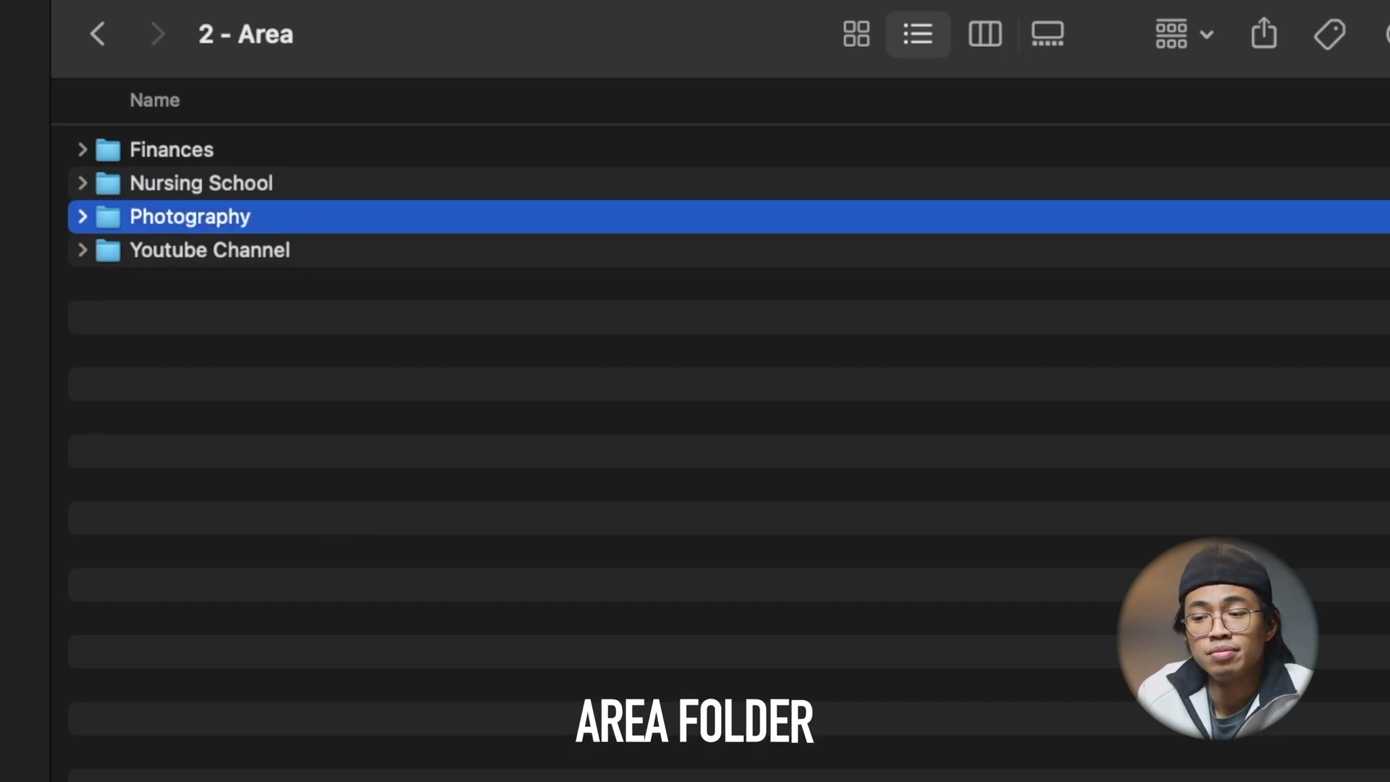
Step: Open the Finances folder and create a subfolder named "Tax Return of 2021" in it
double_click(334, 151)
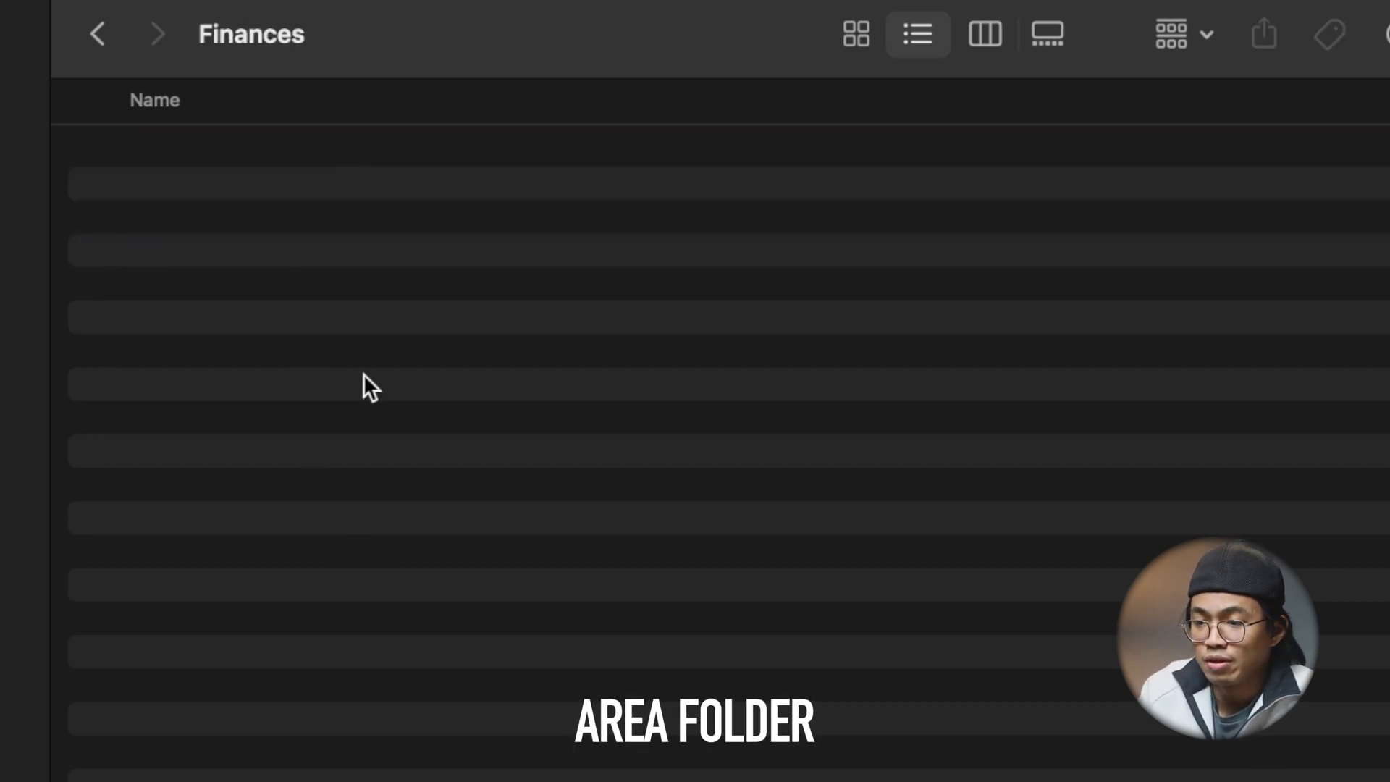
key(super+shift+n)
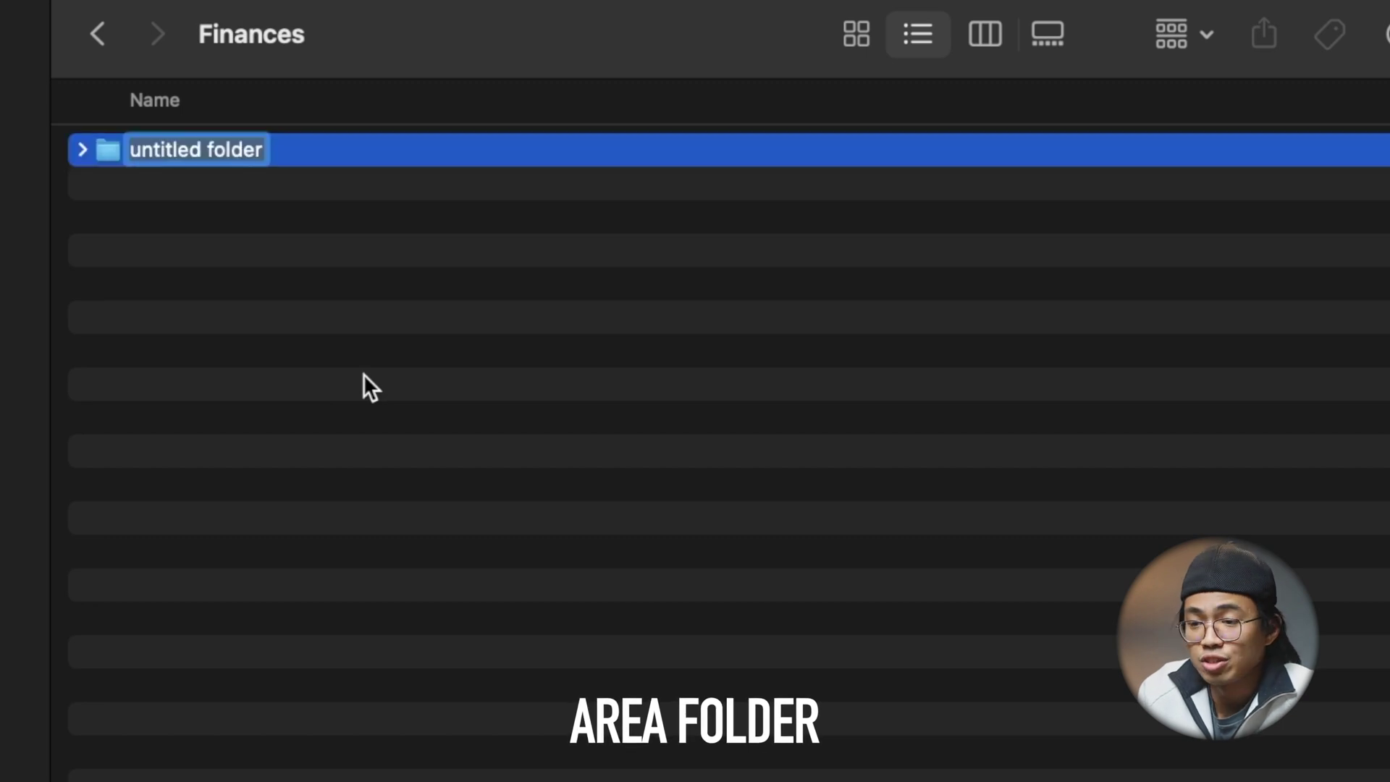
text(Tax Return of 20221)
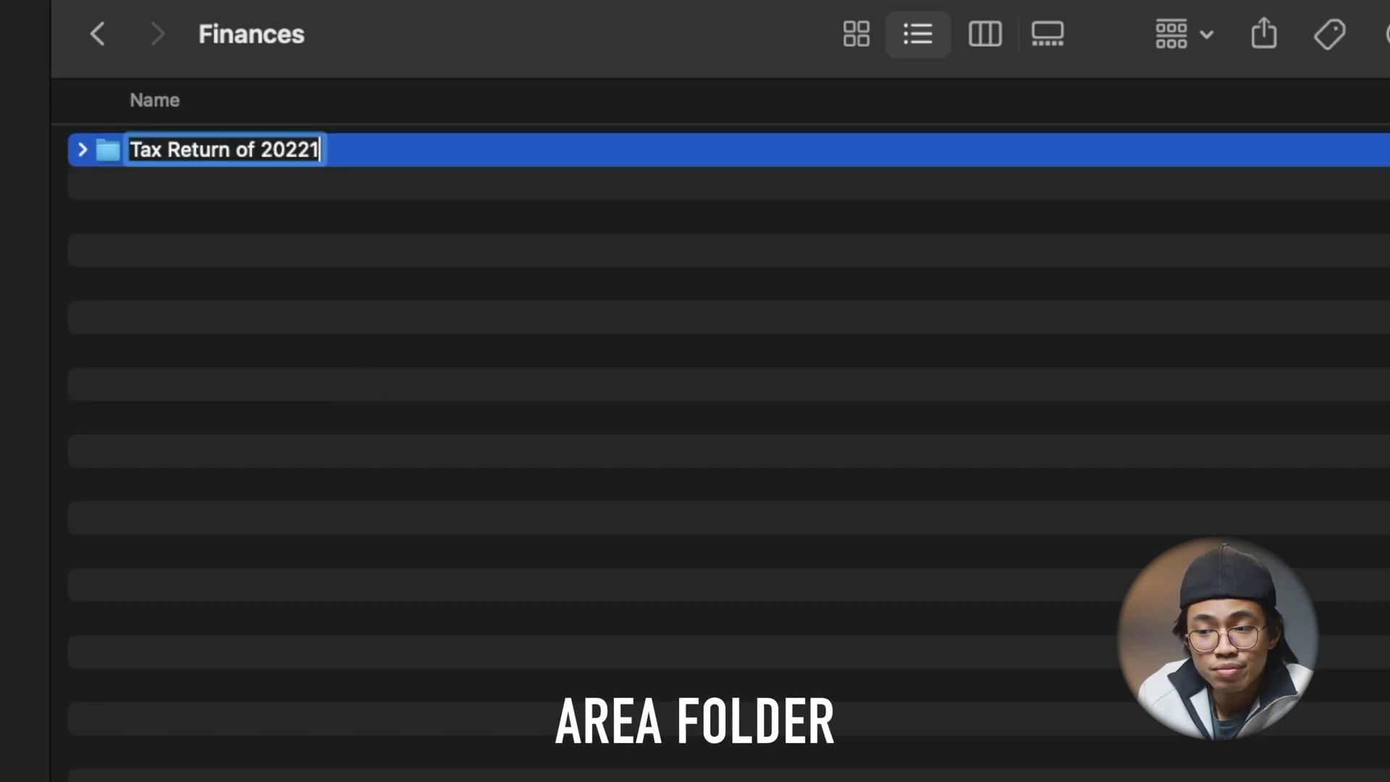
key(BackSpace)
key(BackSpace)
text(1)
key(Return)
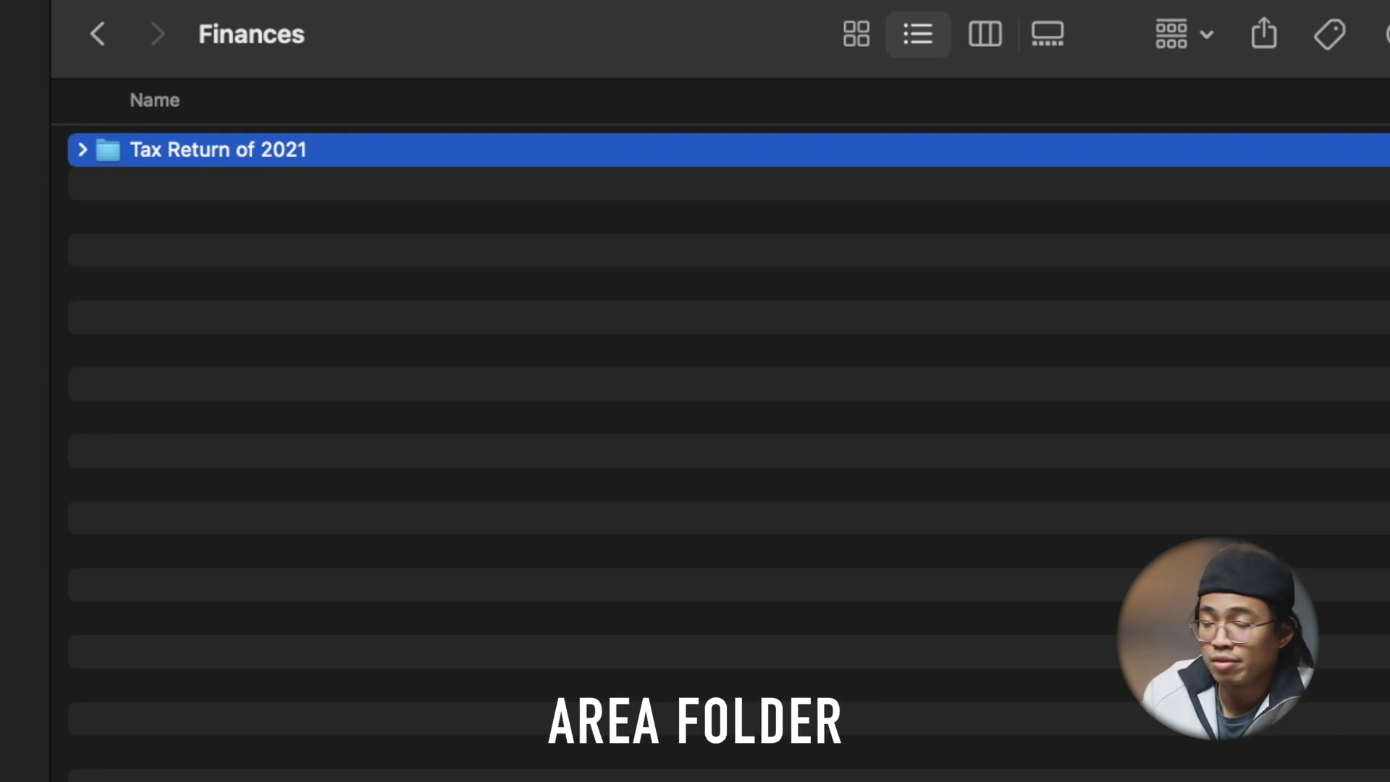
Step: Go back to 2 - Area, open Nursing School and create a folder named "Homework" in it
key(super+Up)
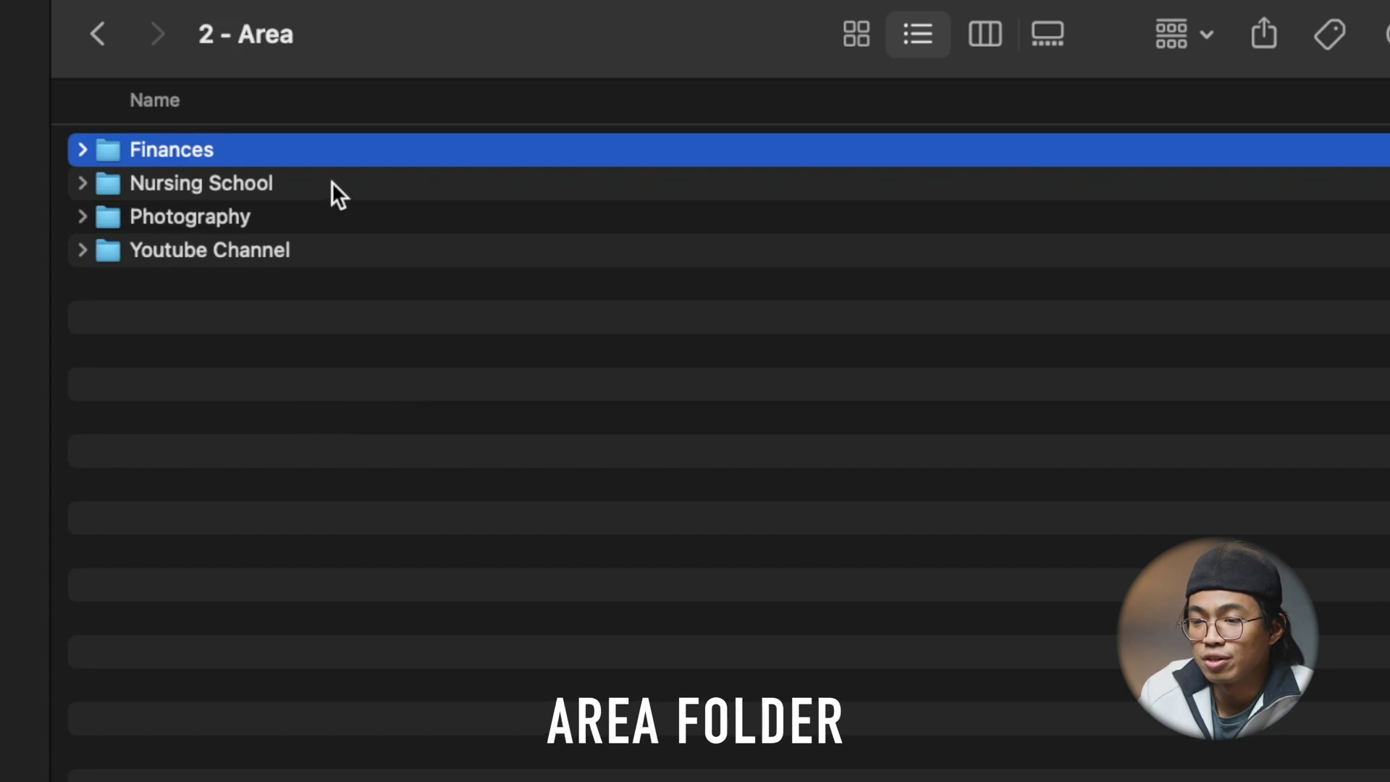
double_click(332, 184)
key(shift+super+n)
text(Homework)
click(348, 380)
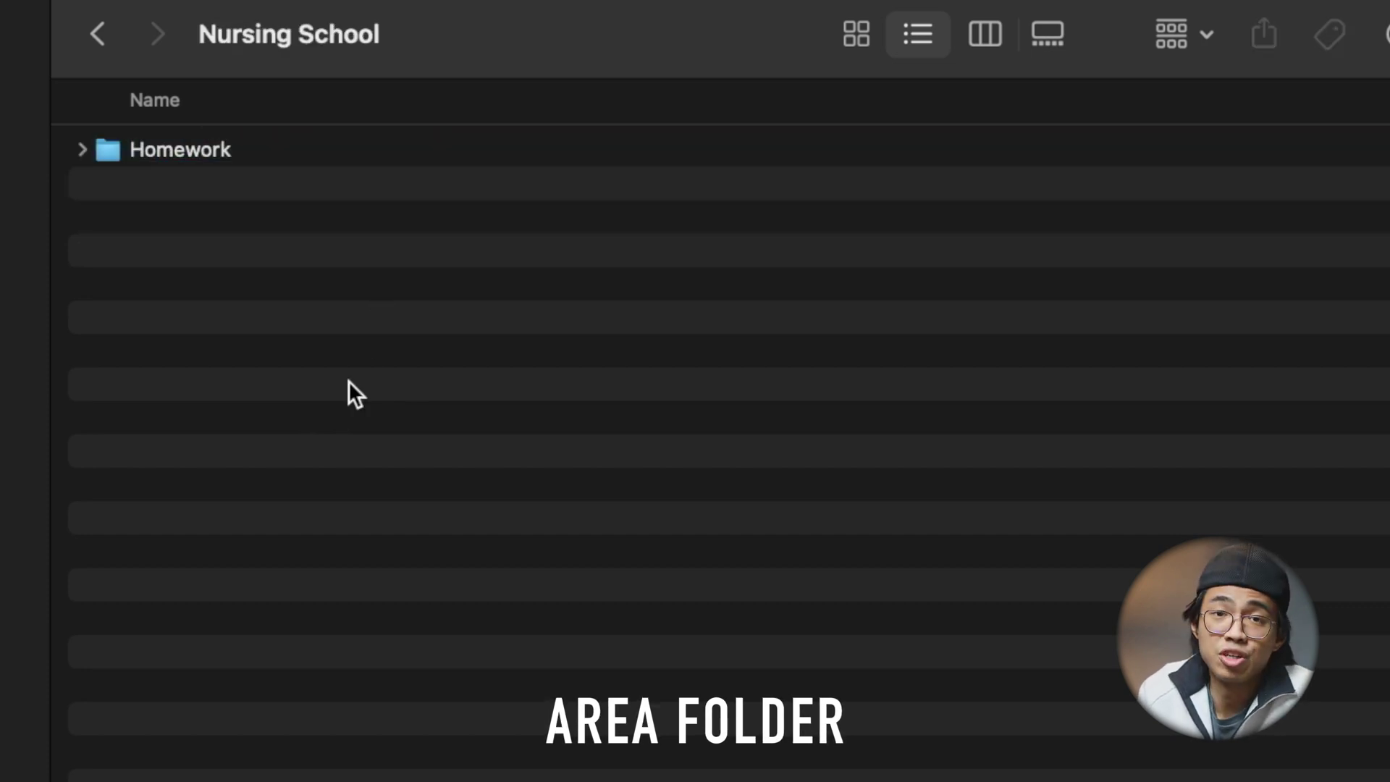
Step: Create a folder named "Maternity" in Nursing School
key(shift+super+n)
text(Materyni)
key(BackSpace)
key(BackSpace)
key(BackSpace)
text(nity)
key(Return)
Step: Create the folders "Dialysis" and "Ethics" in Nursing School
key(shift+super+n)
text(Dialysis)
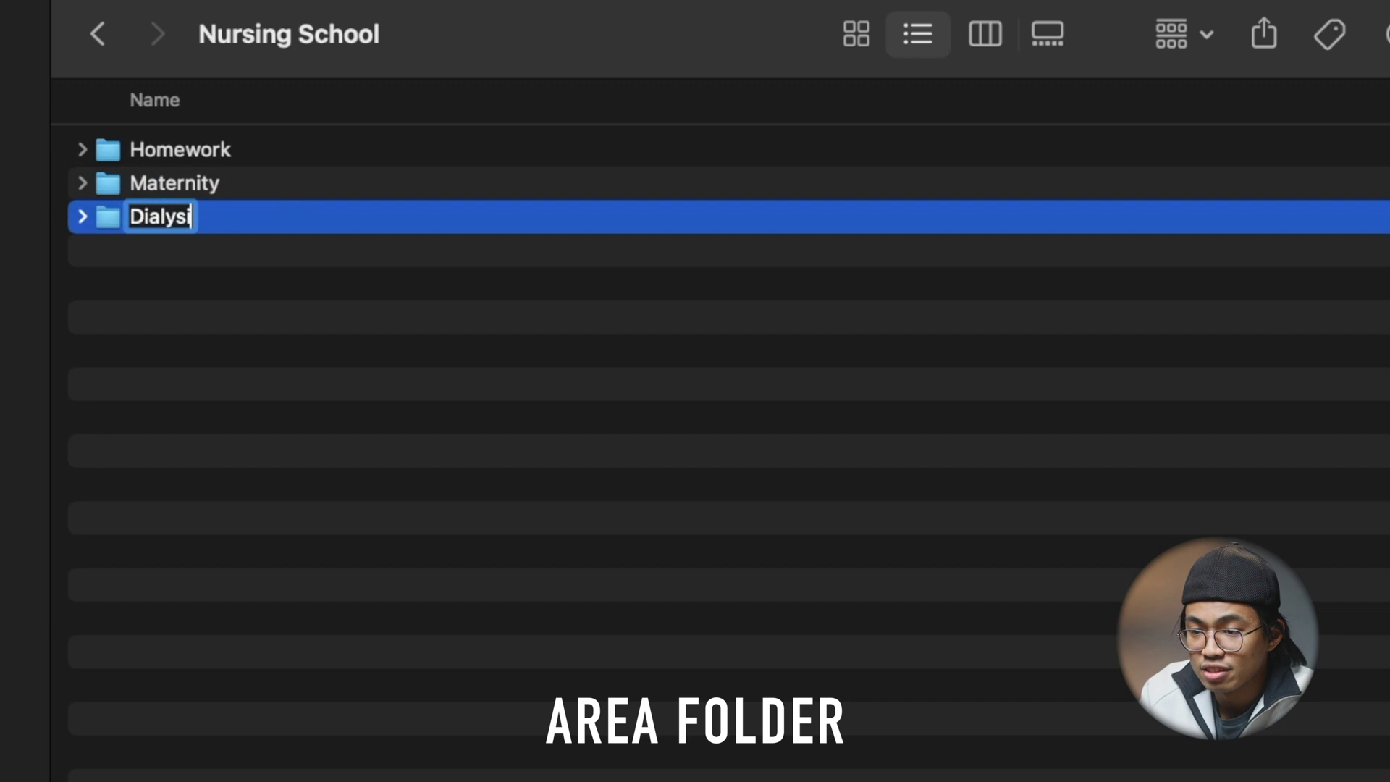
key(Return)
key(shift+super+n)
text(Ethics)
key(Return)
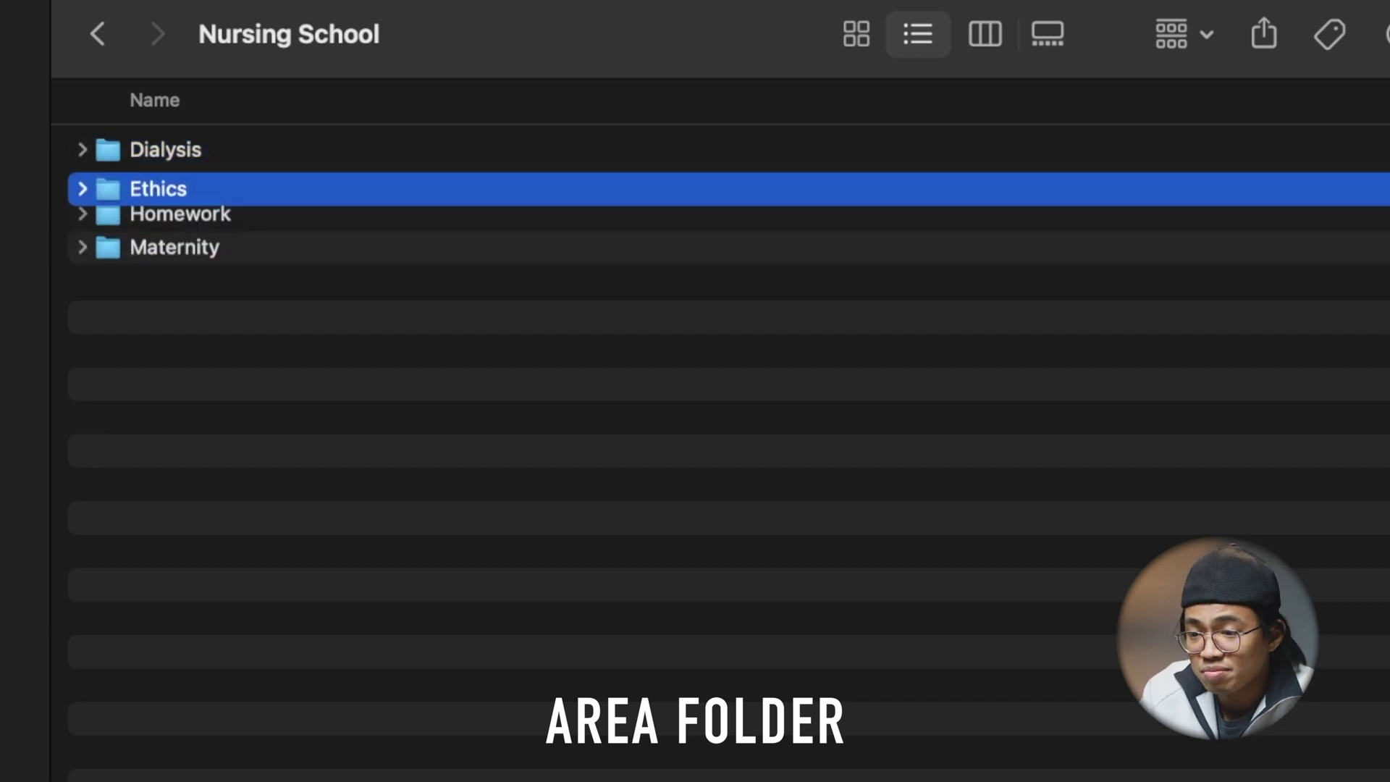
Step: Move the Homework folder into Dialysis and create another folder named "Homework" inside Ethics
click(183, 228)
drag(180, 223, 189, 149)
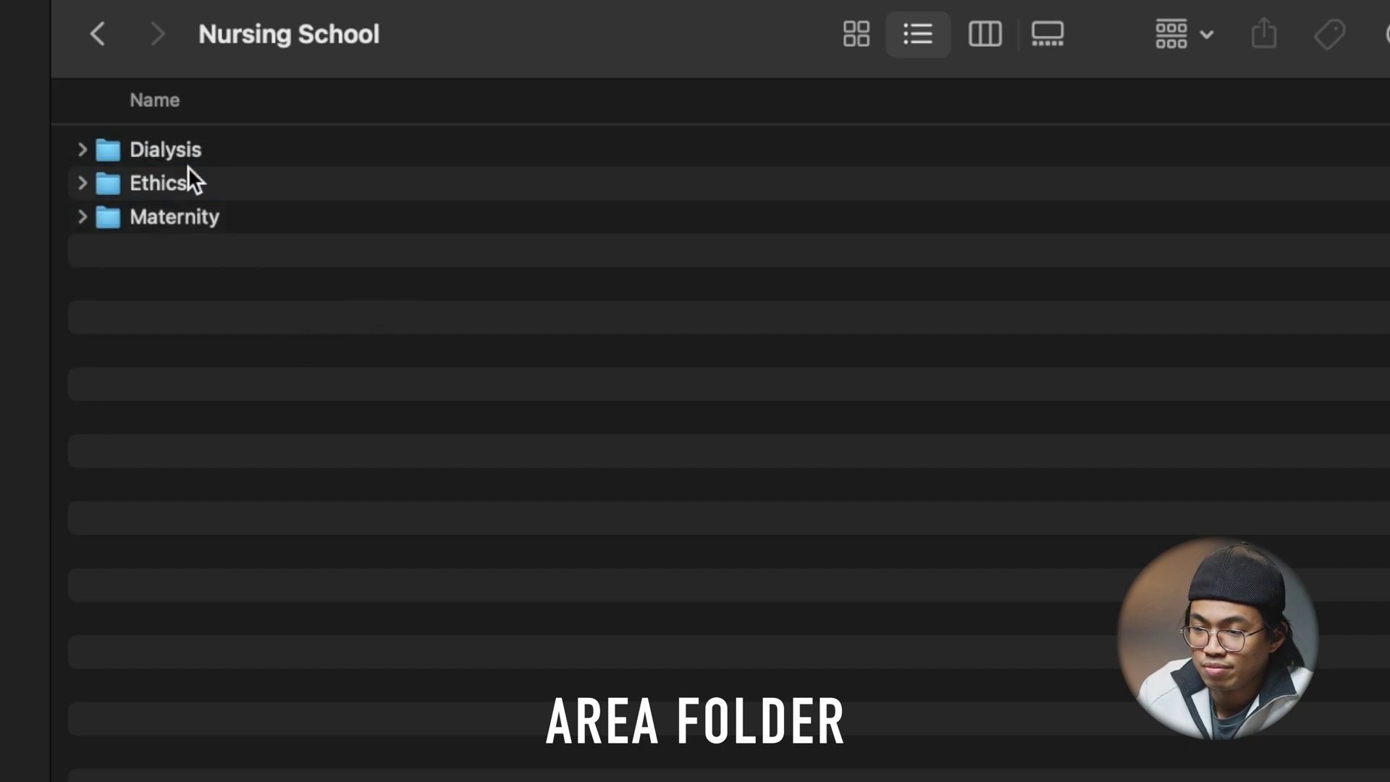
double_click(200, 190)
key(super+shift+n)
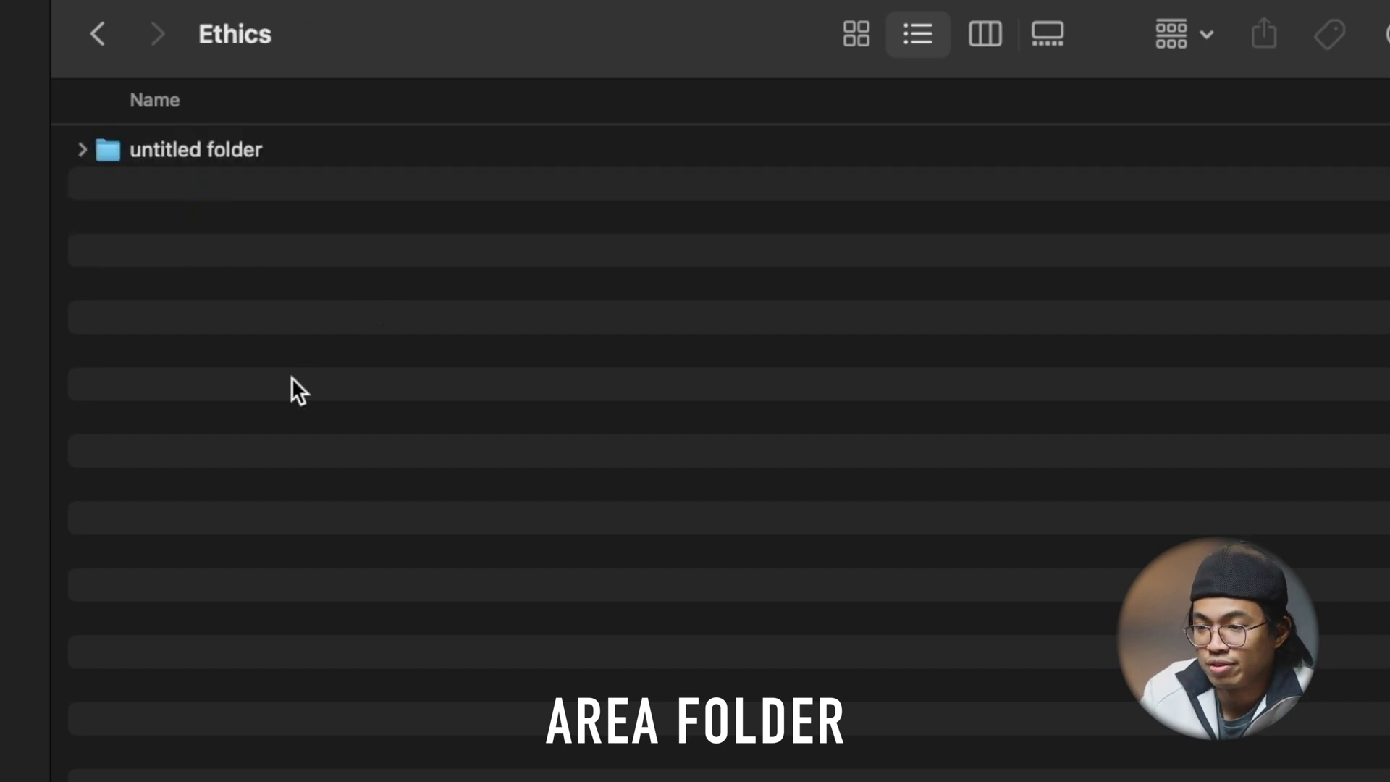
text(Homework)
key(Return)
Step: Go back to Nursing School, open Maternity and create a folder named "Homework" in it
key(super+Up)
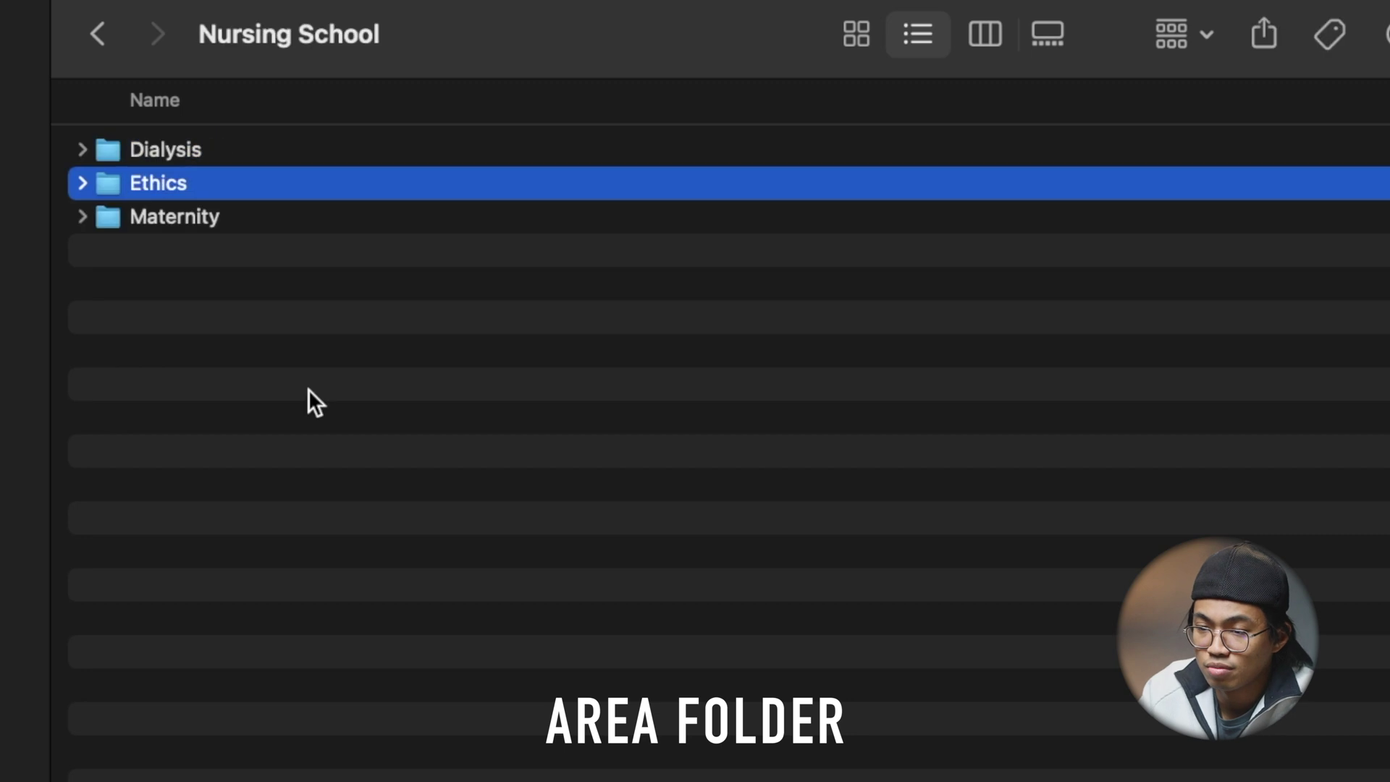
double_click(285, 226)
key(super+shift+n)
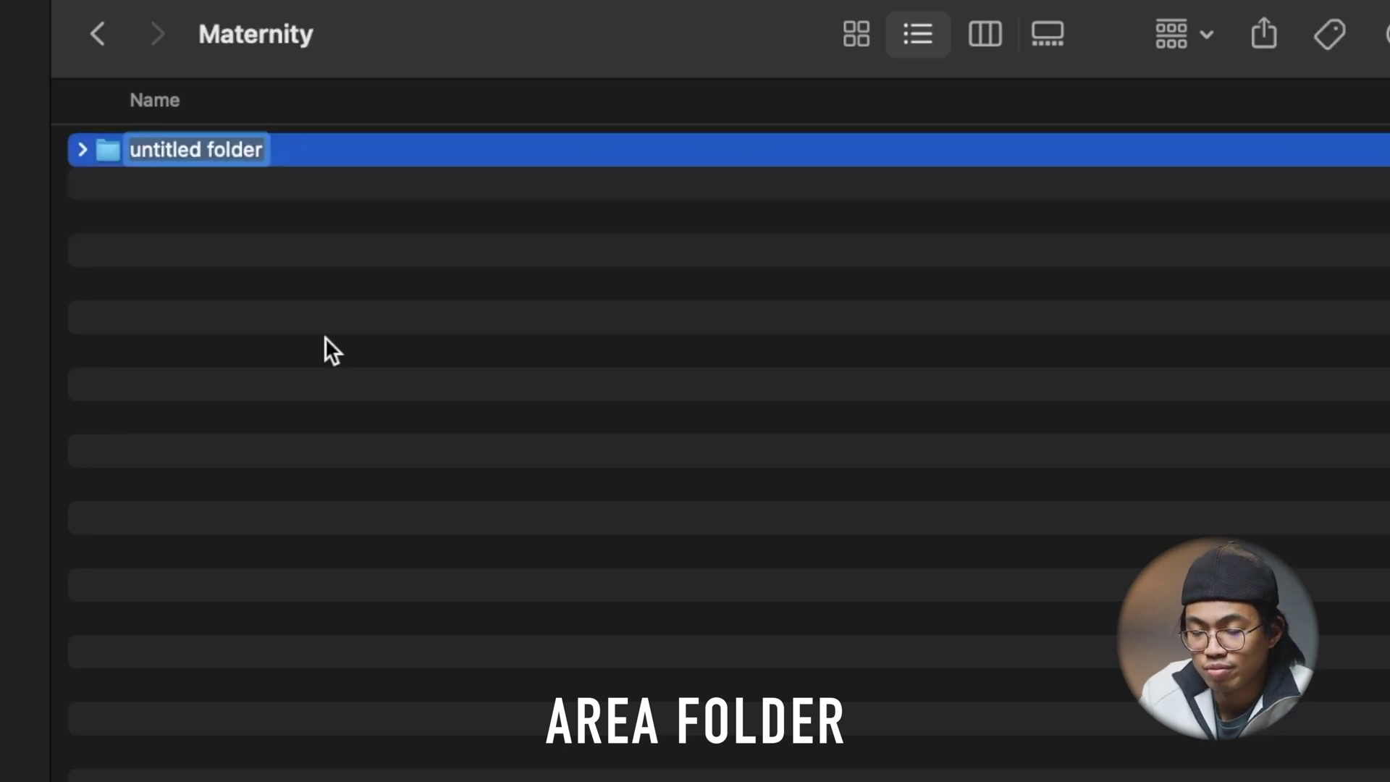
text(M)
key(BackSpace)
text(Homework)
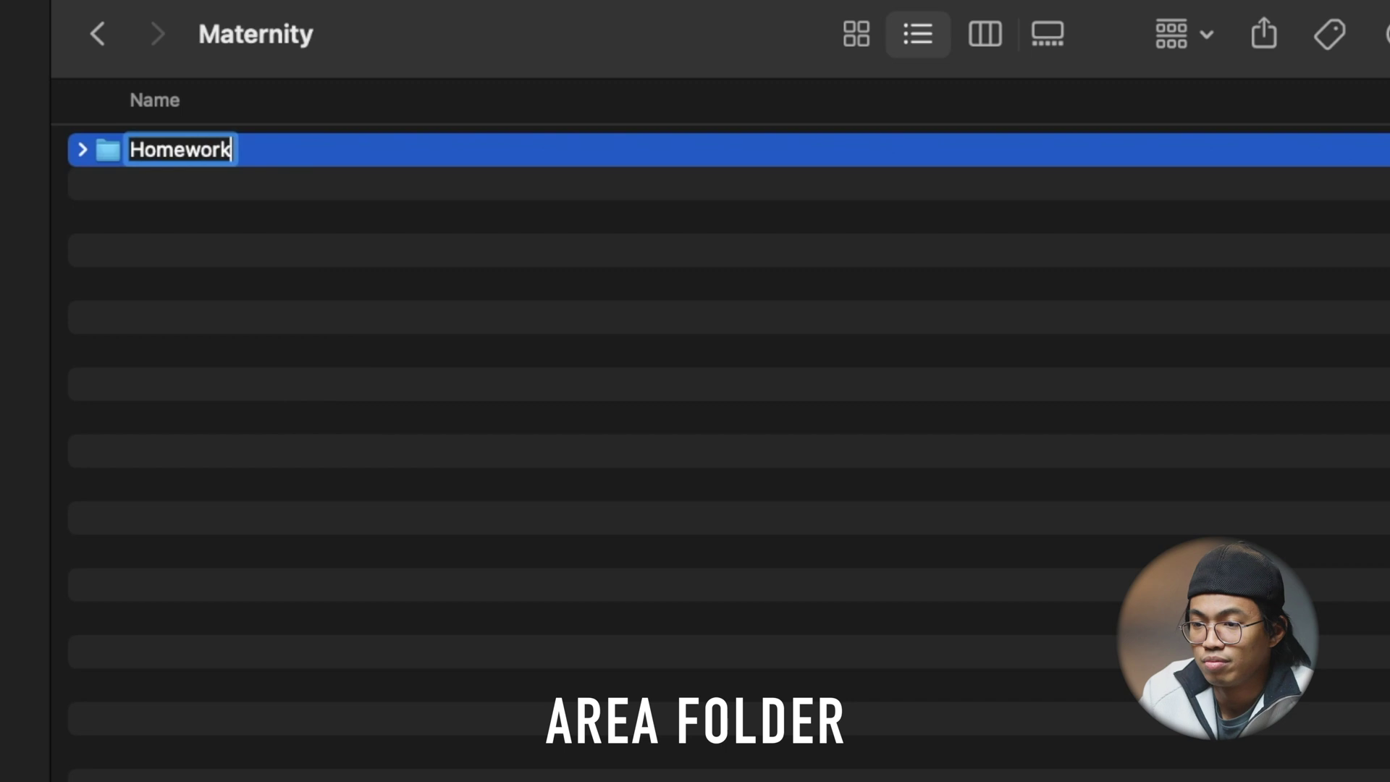
key(Return)
Step: Return to Nursing School and group the Dialysis, Ethics and Maternity folders into a new folder named "Semester 1"
key(super+Up)
click(327, 435)
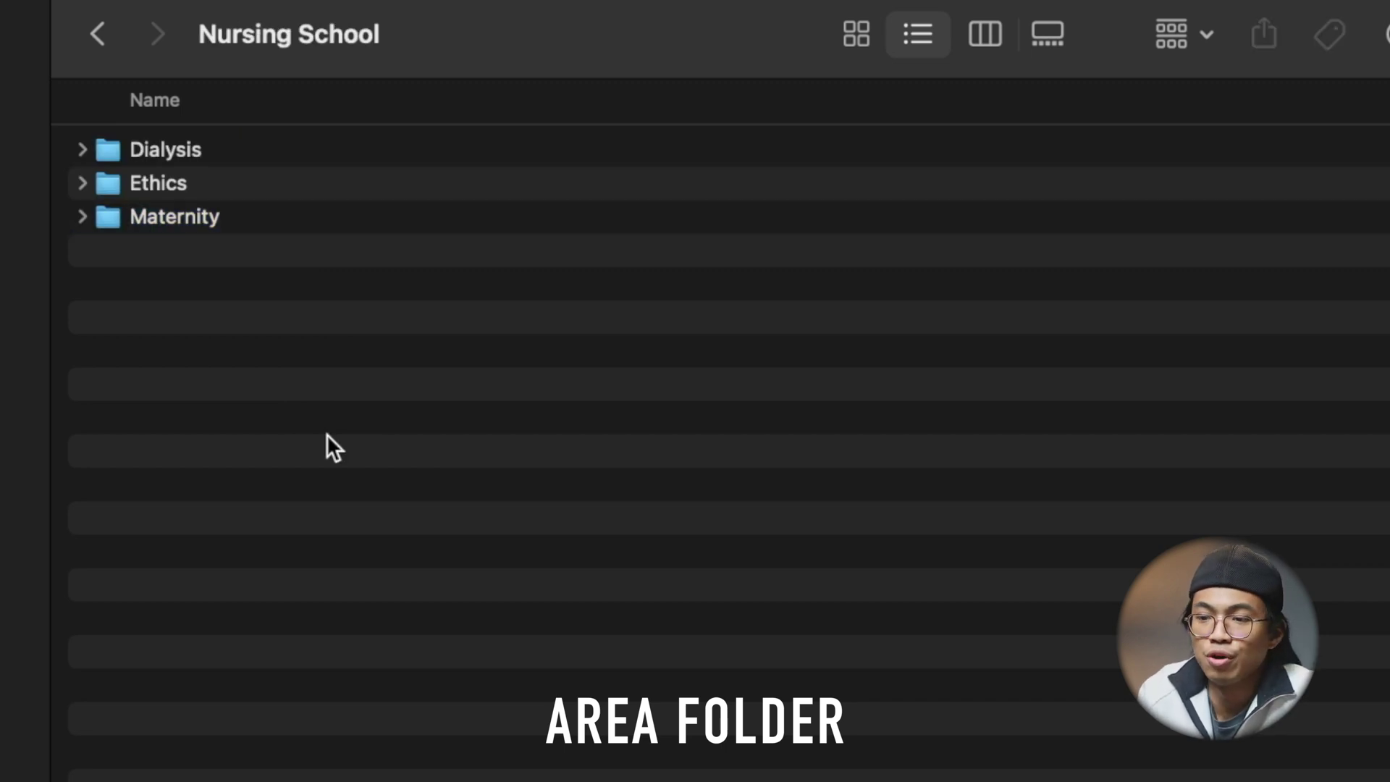
key(super+a)
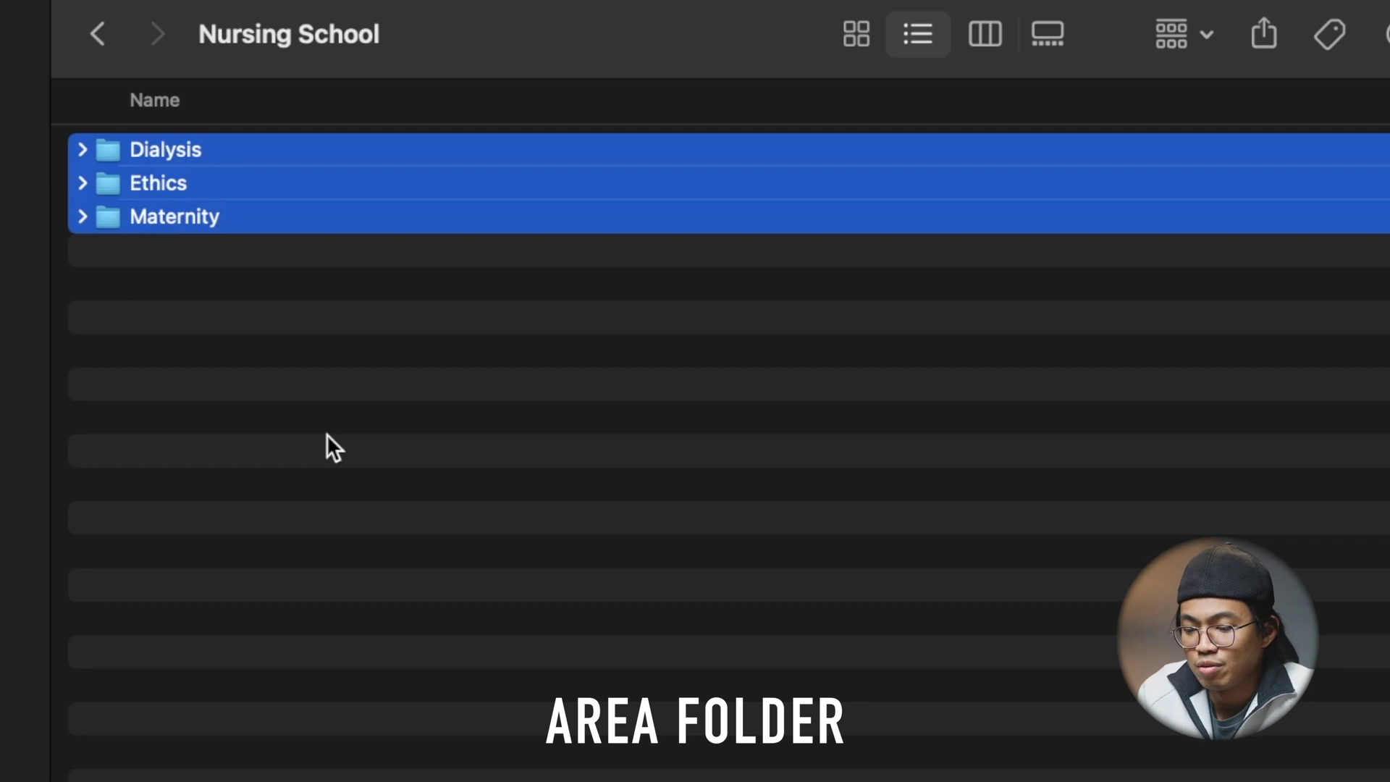
key(ctrl+super+n)
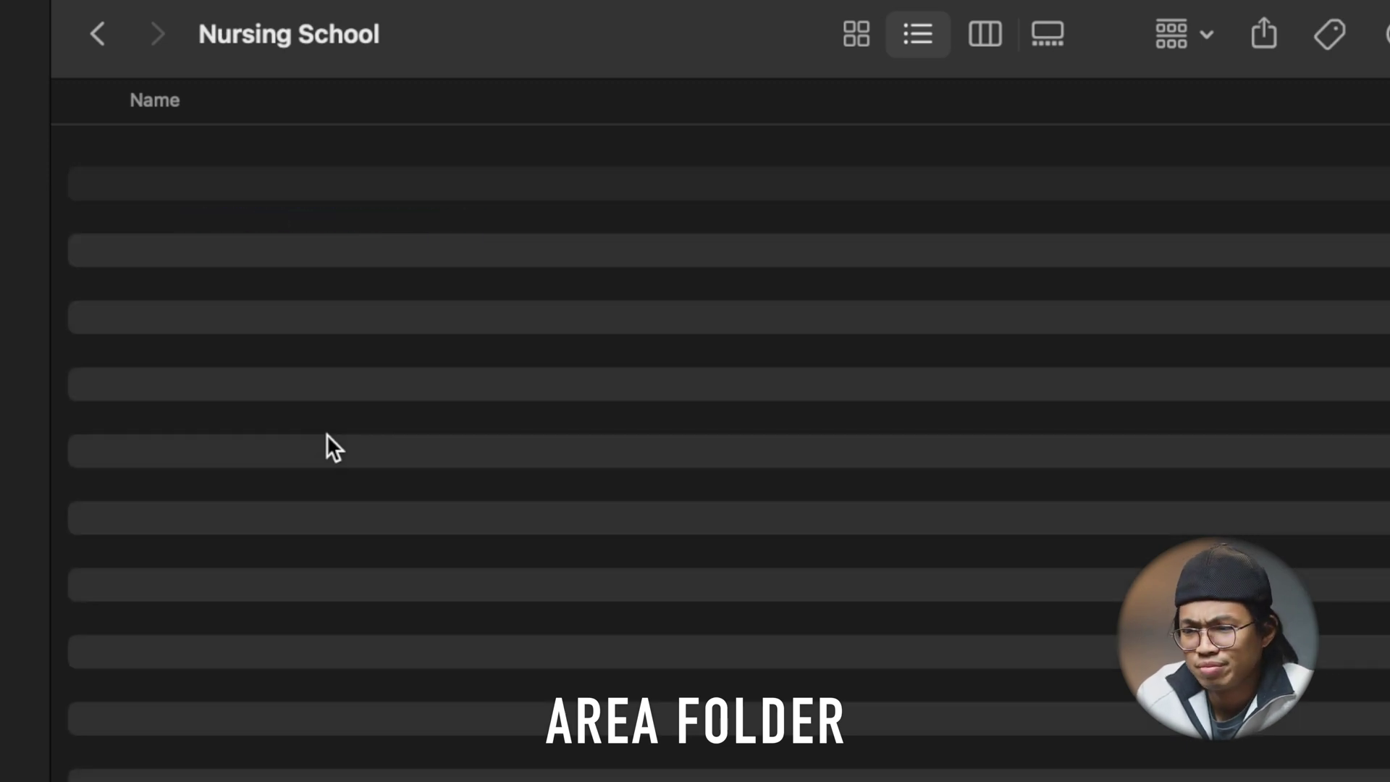
text(Semester 1)
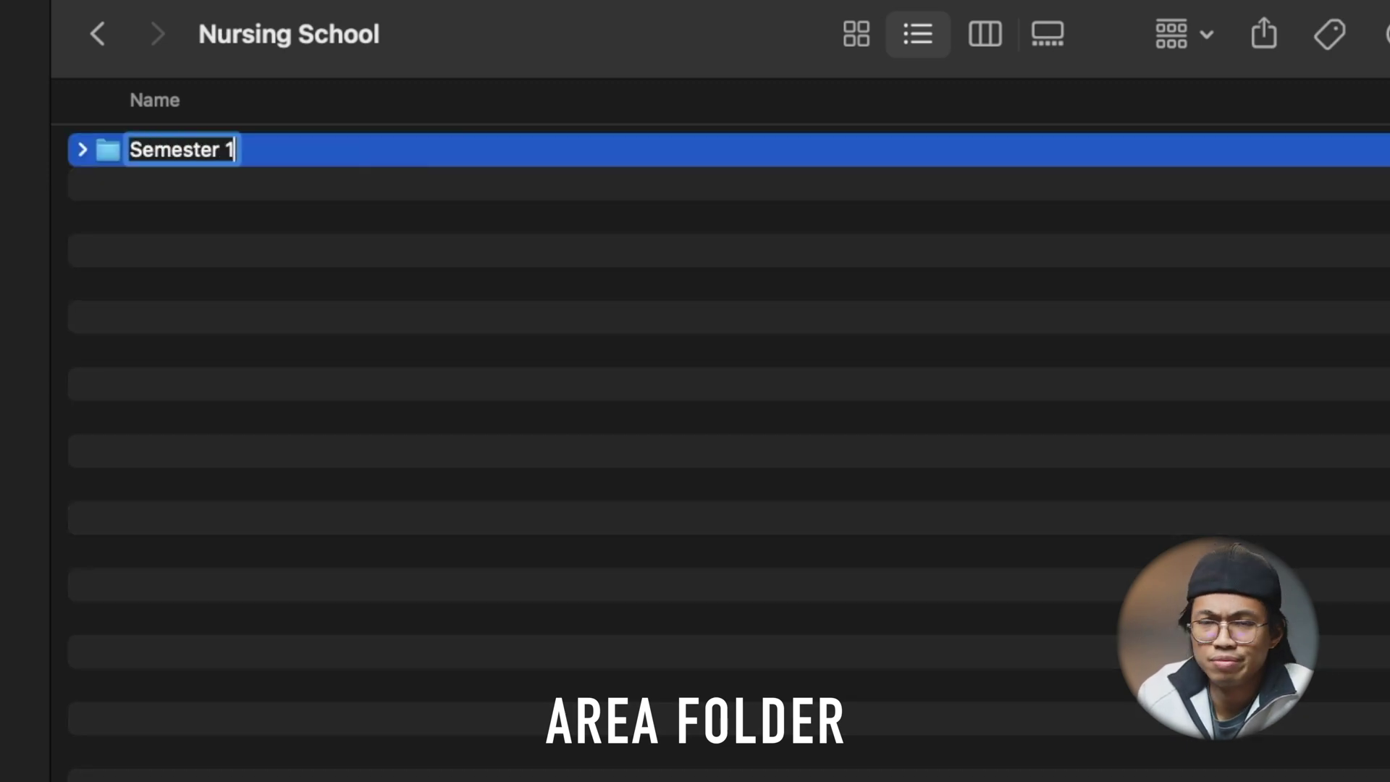
key(Return)
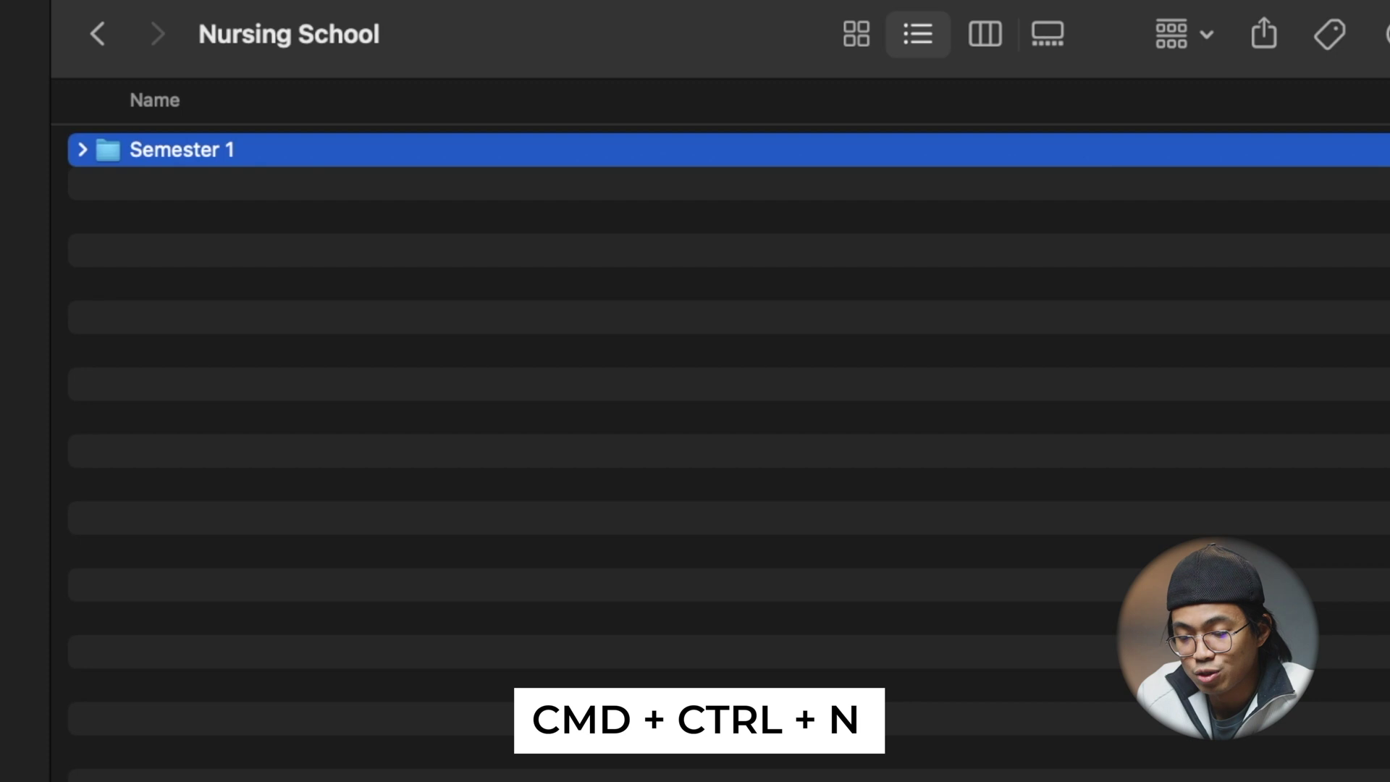
Step: Go back to 2 - Area, open Photography and create a folder named "Presets" in it
key(super+Up)
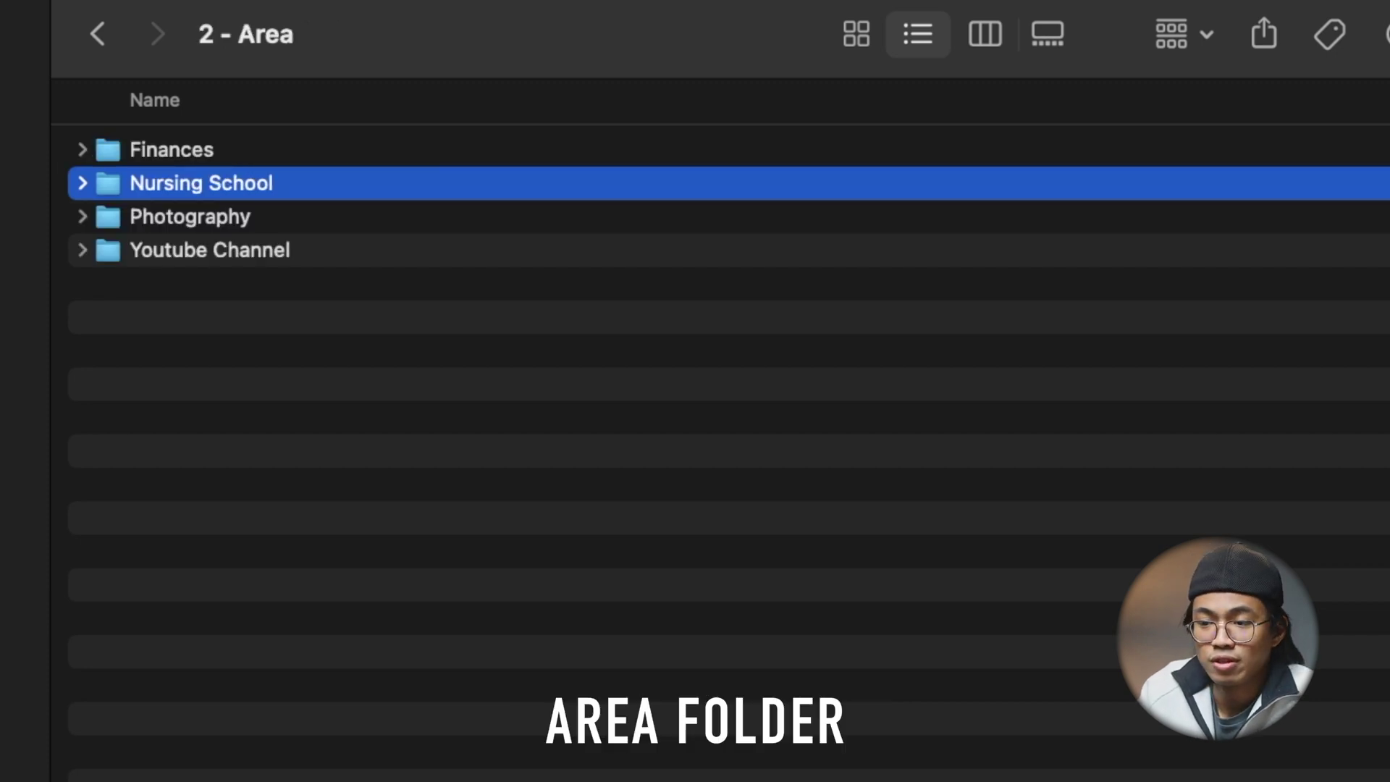
double_click(236, 227)
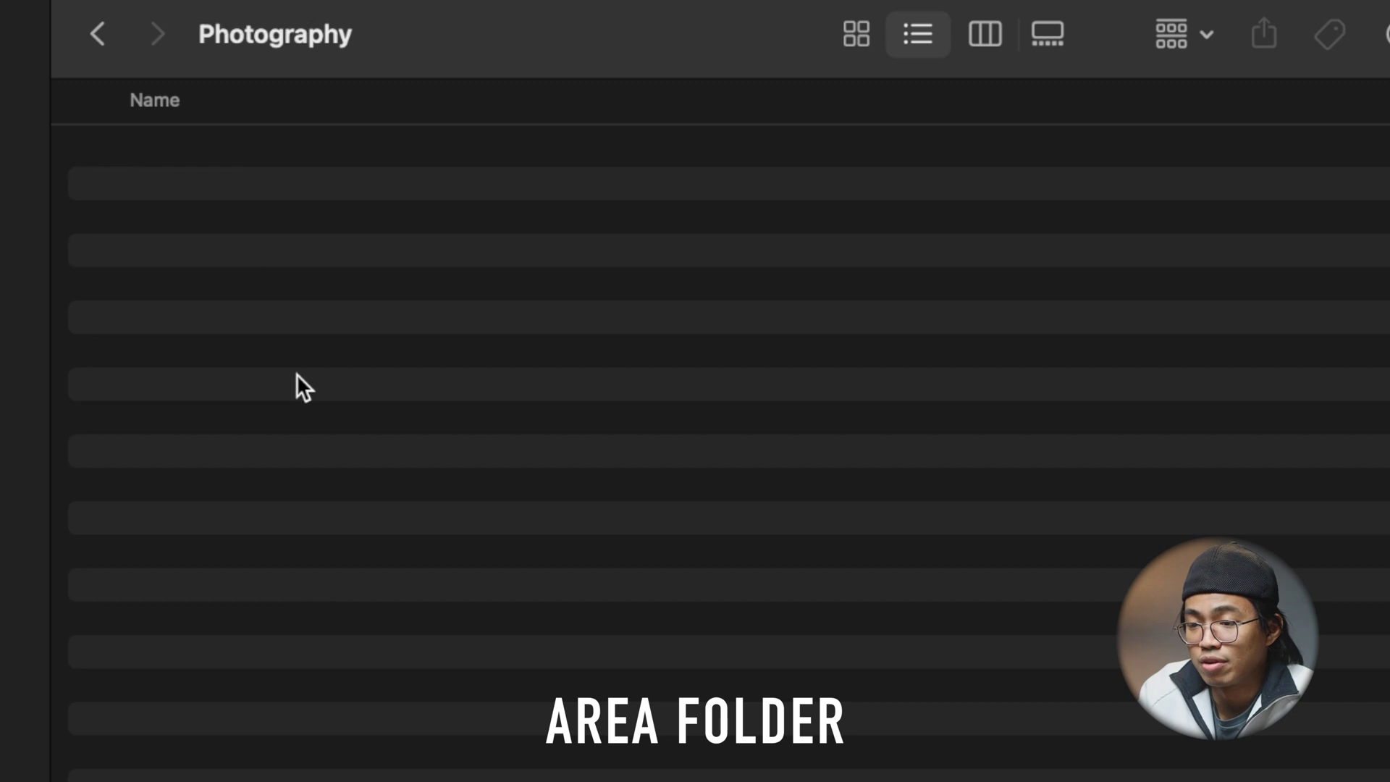
key(shift+super+n)
key(Return)
text(Presets)
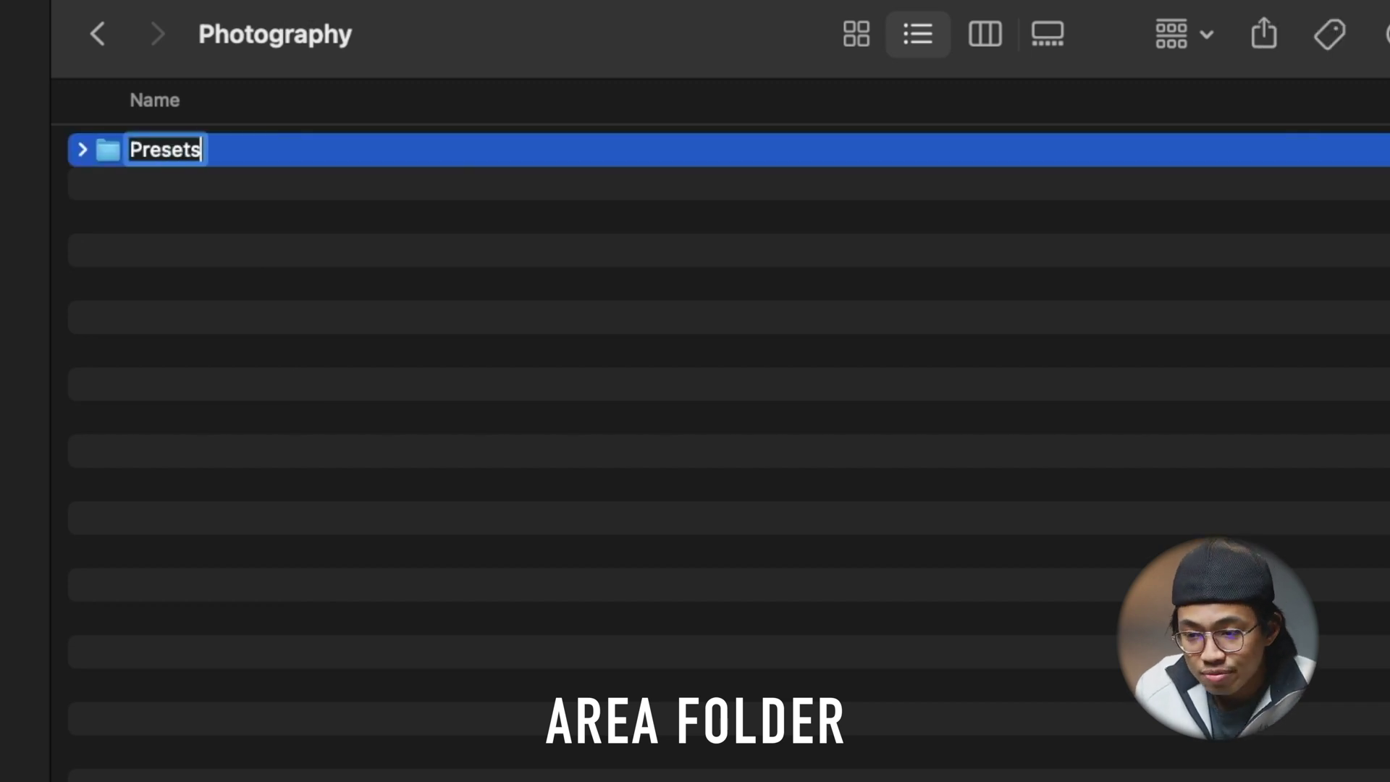
key(Return)
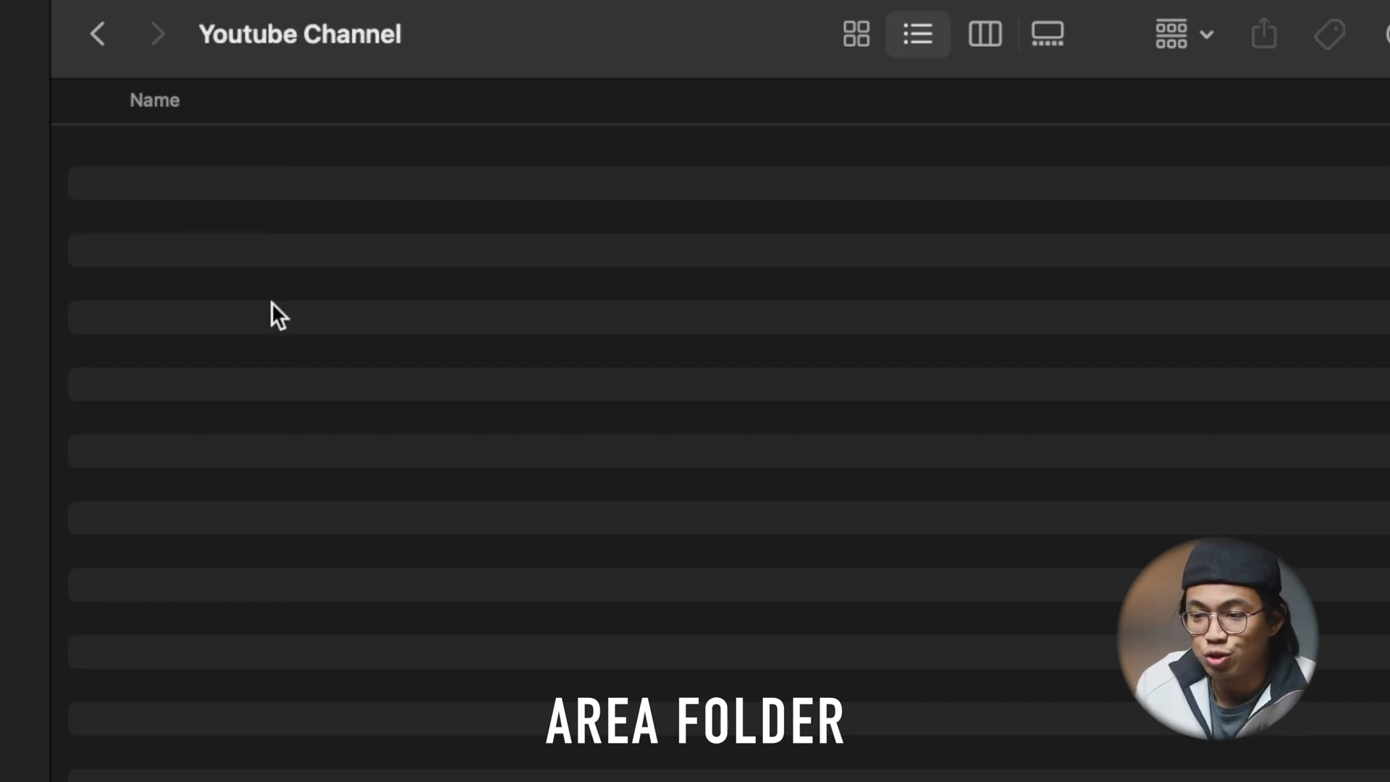
Step: Create the folders "Channel Art" and "Videos" in the Youtube Channel folder
key(shift+super+n)
text(Channel Art)
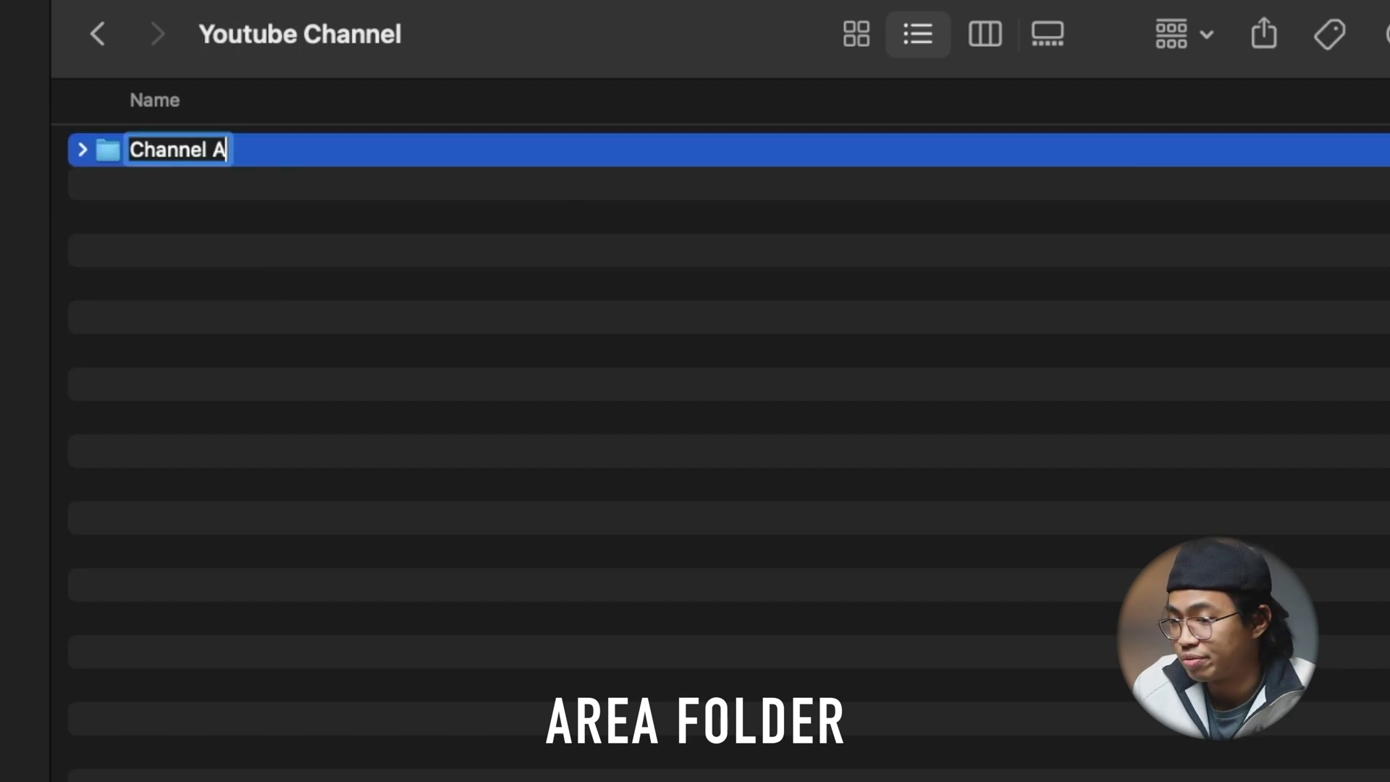
key(Return)
click(247, 397)
key(shift+super+n)
text(Videos)
key(Return)
click(213, 475)
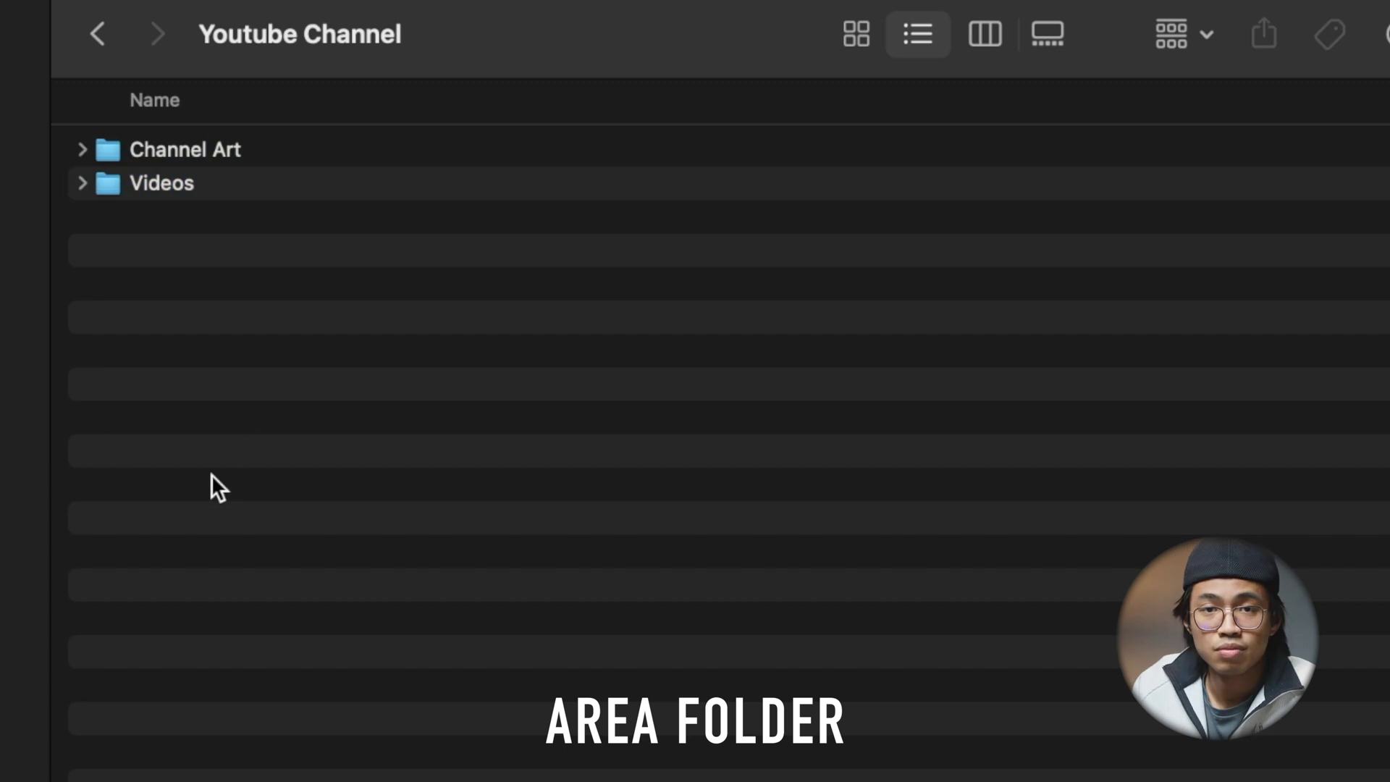
Step: Go back to the drive's top level, open 3 - Resources and create a folder named "Books" in it
key(super+Up)
key(super+Up)
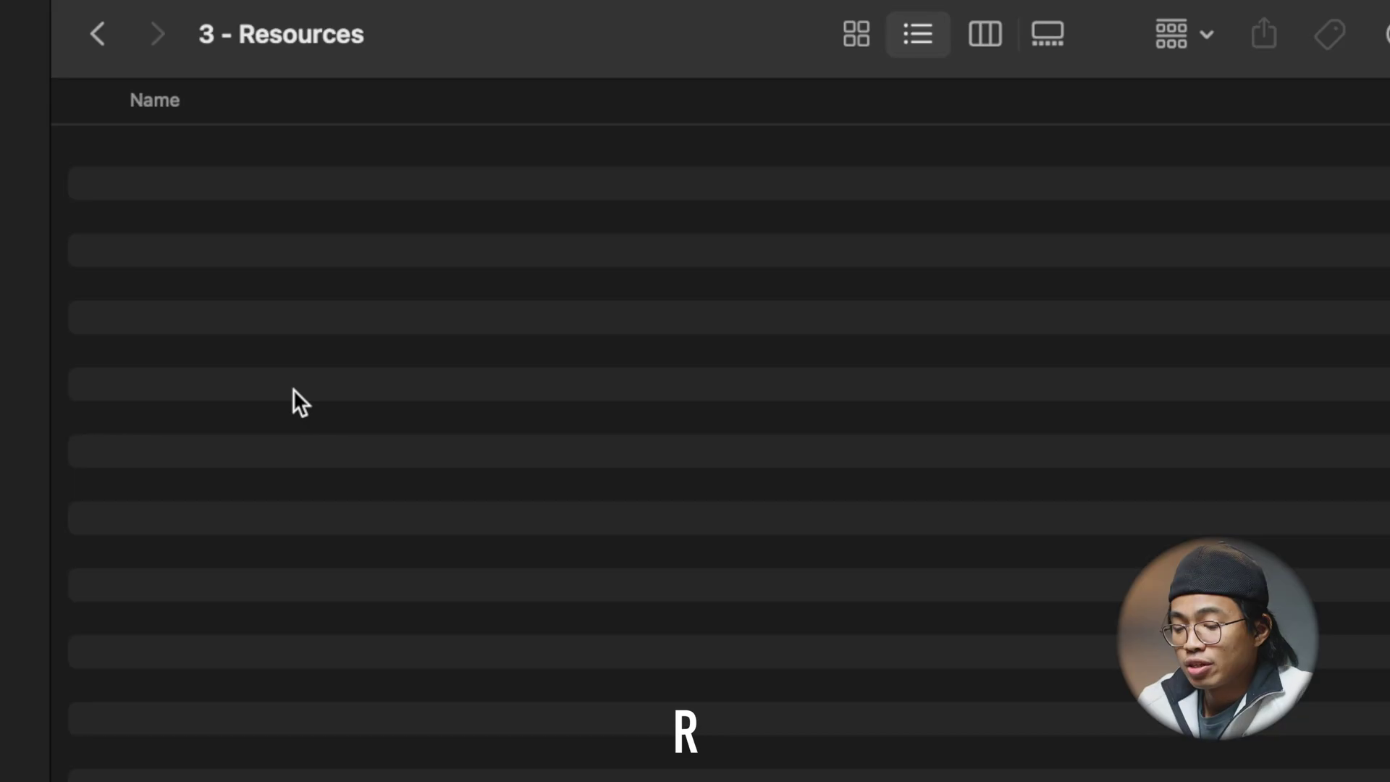
key(super+shift+n)
text(Books)
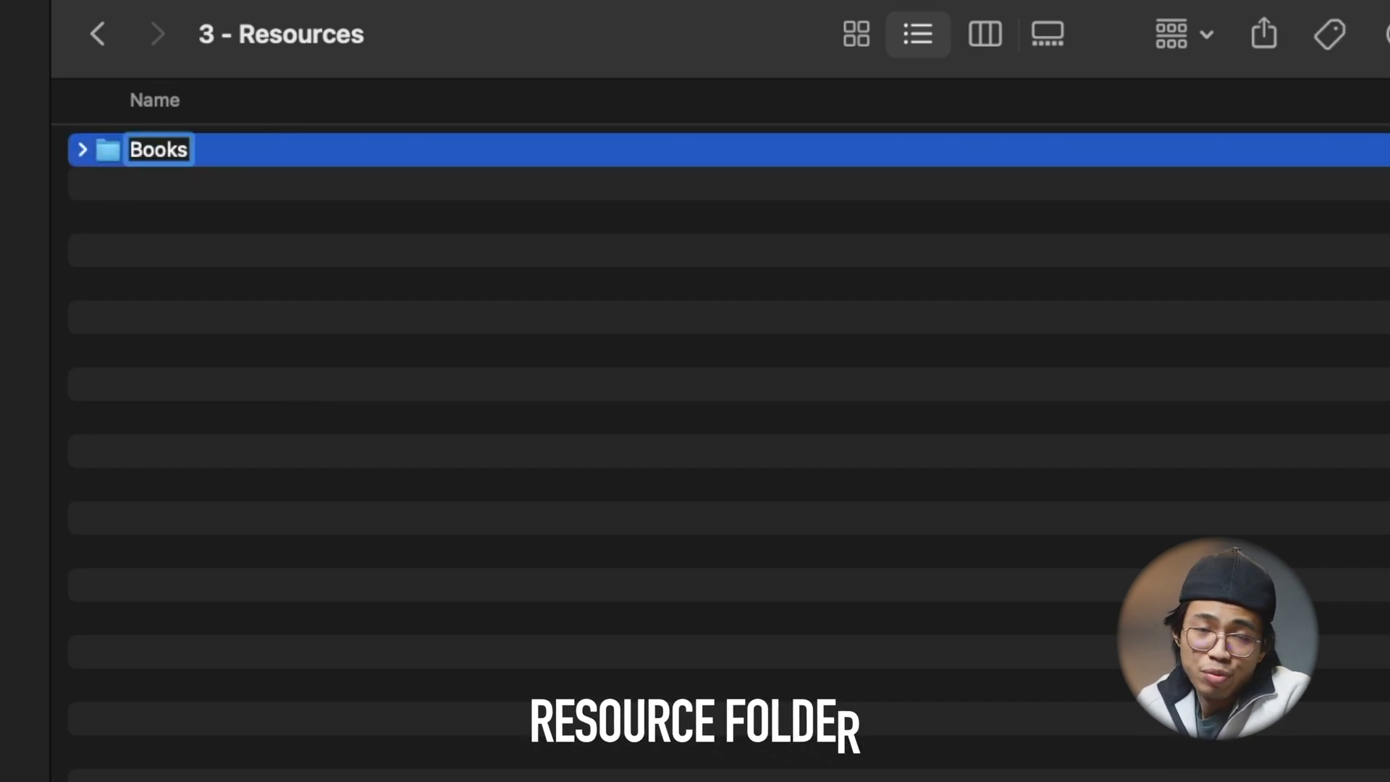
key(Return)
Step: Open the Books folder and create the subfolders "Nursing Books" and "Entrepreneurial Books" in it
key(super+Down)
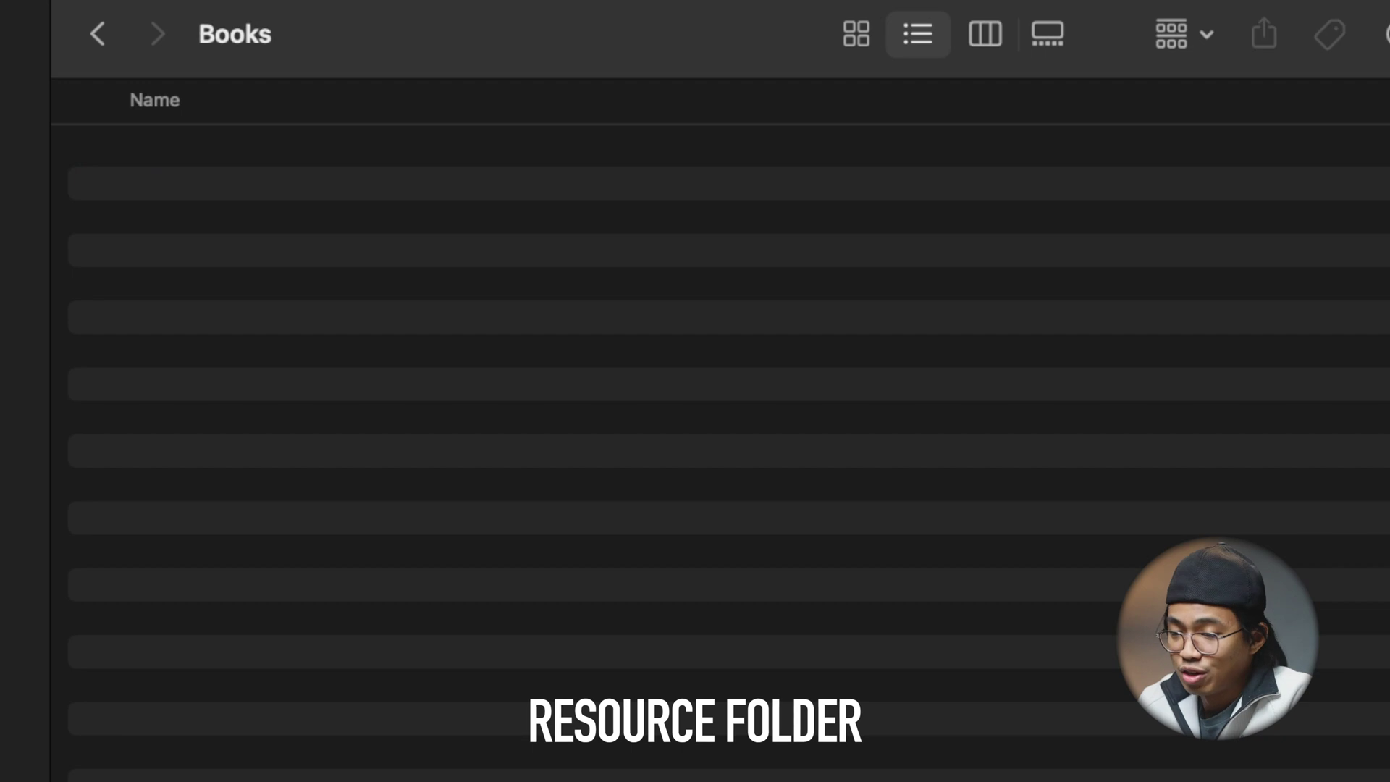
text(Nursing Books)
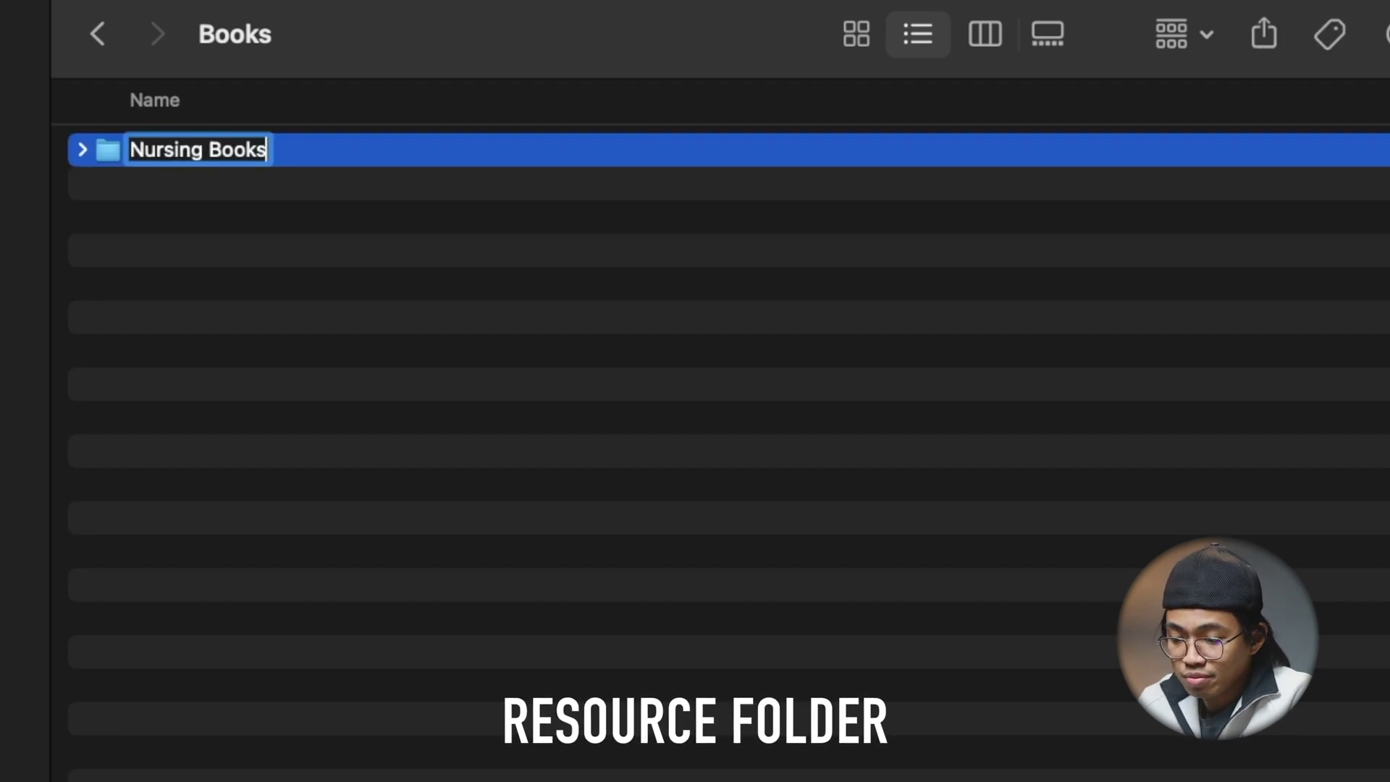
key(Return)
key(super+shift+n)
text(Ent)
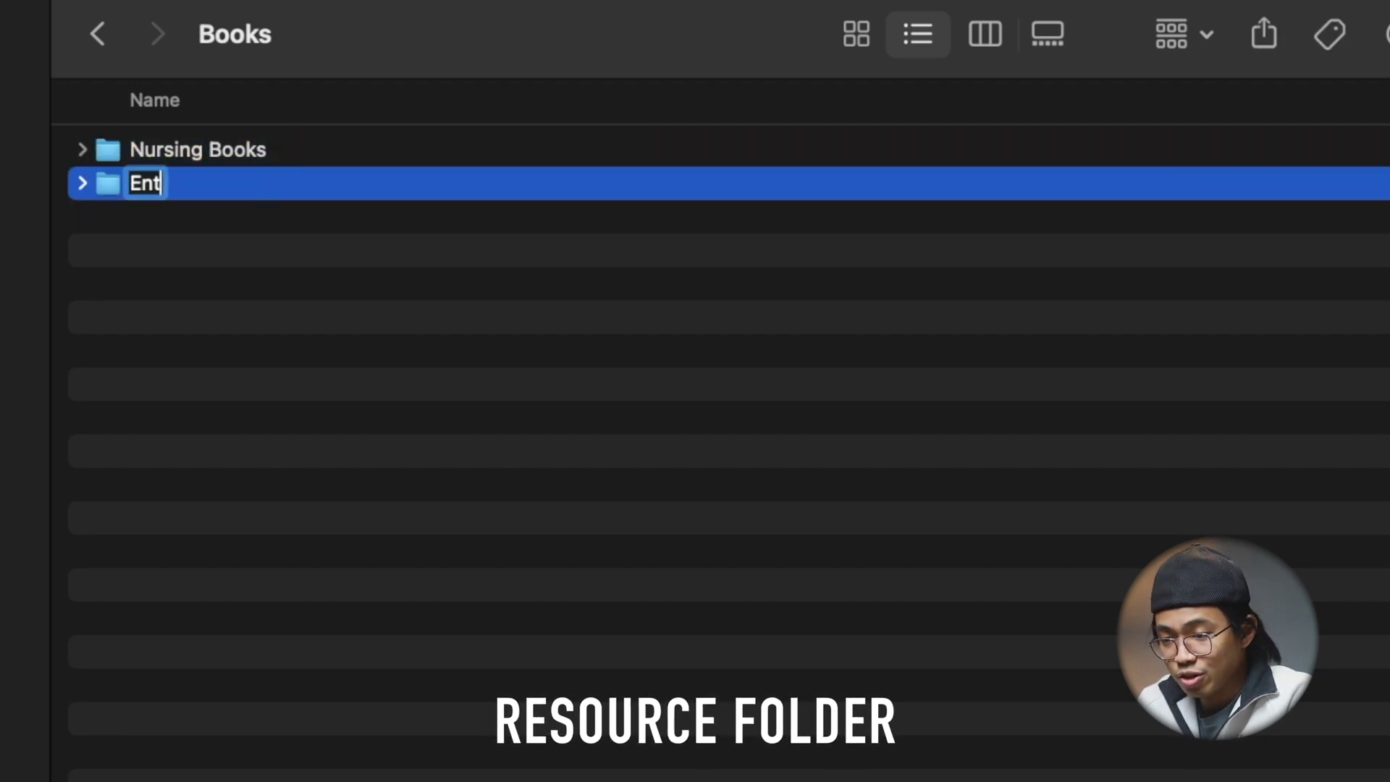
text(repreneuria)
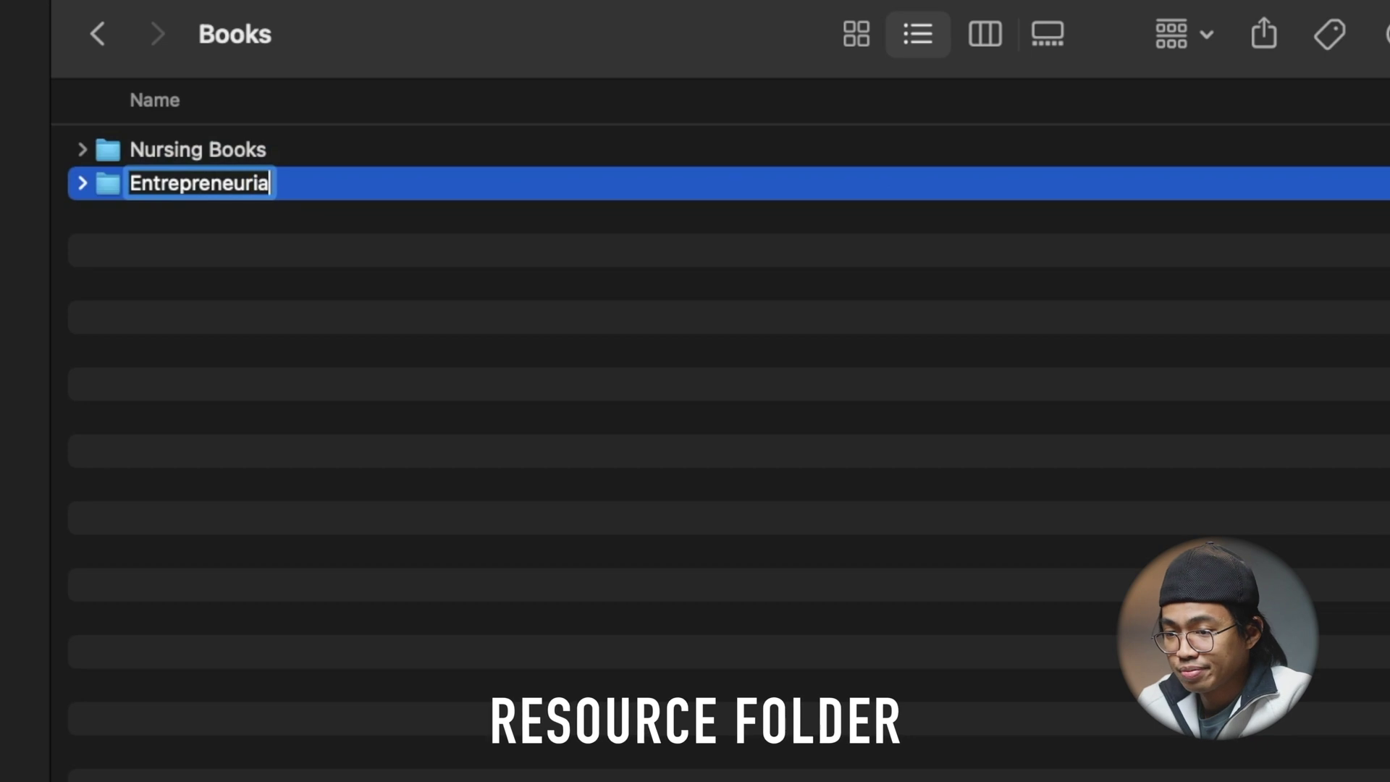
text(l Books)
key(Return)
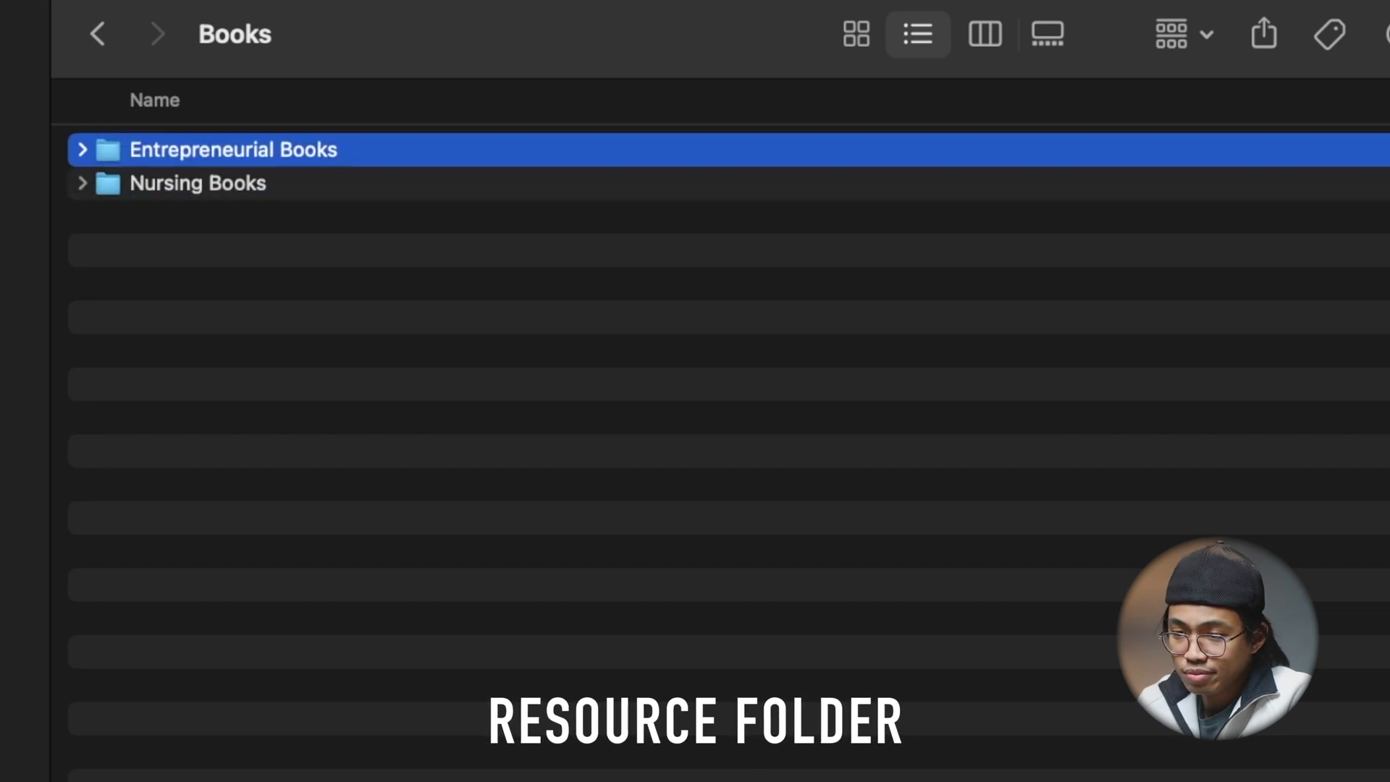
Step: Create a folder named "Religoius Books" in the Books folder
click(272, 469)
key(super+shift+n)
text(Religoius)
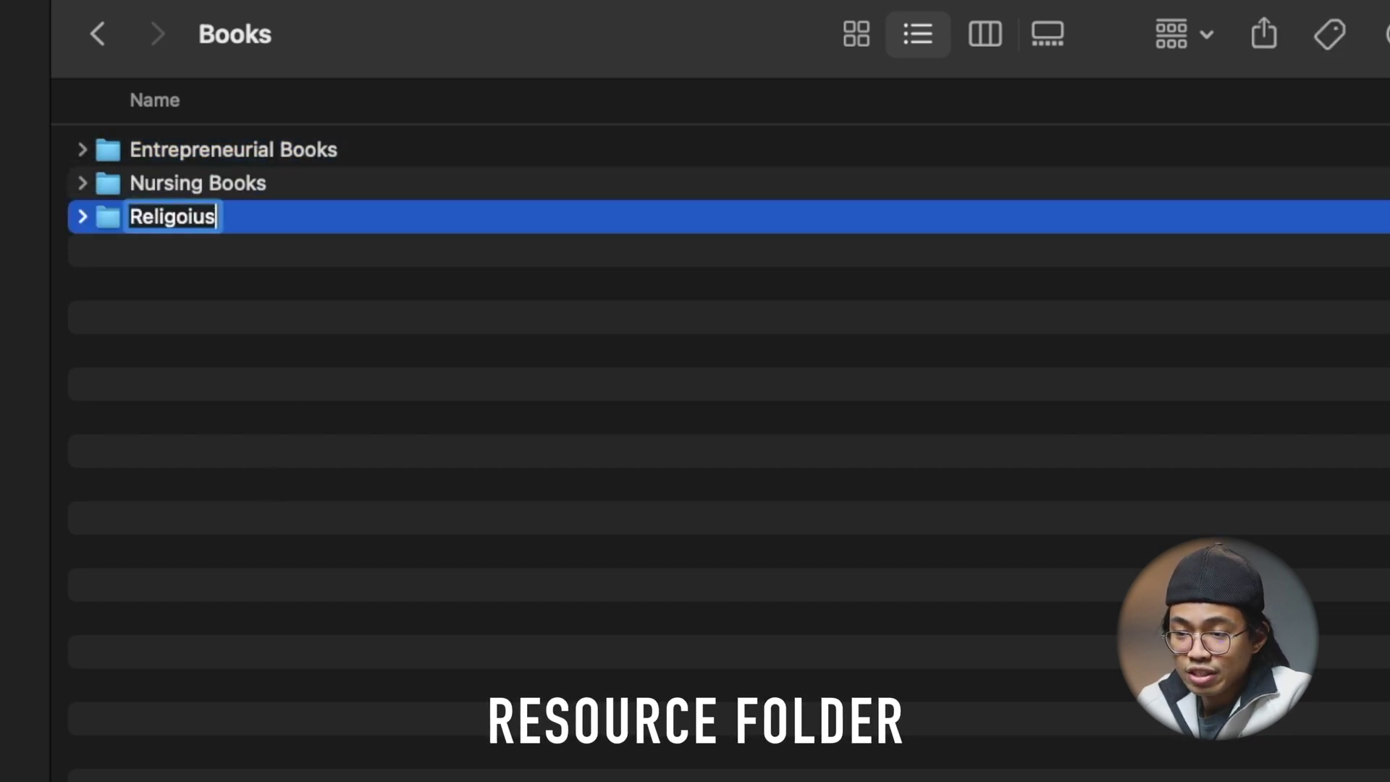
text( Books)
click(247, 565)
Step: Go back to 3 - Resources and create the folders "Fonts" and "Sound Effects" in it
key(super+Up)
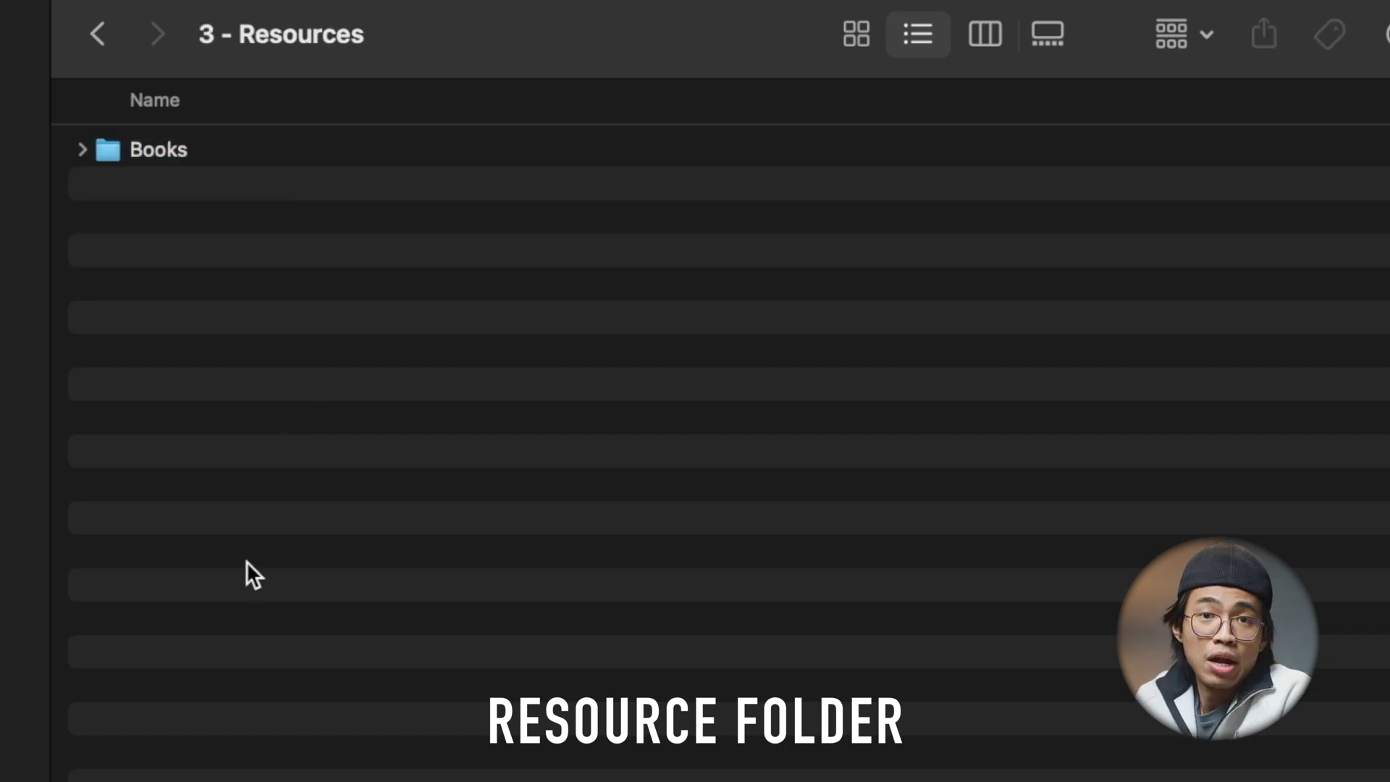
key(super+shift+n)
text(Font)
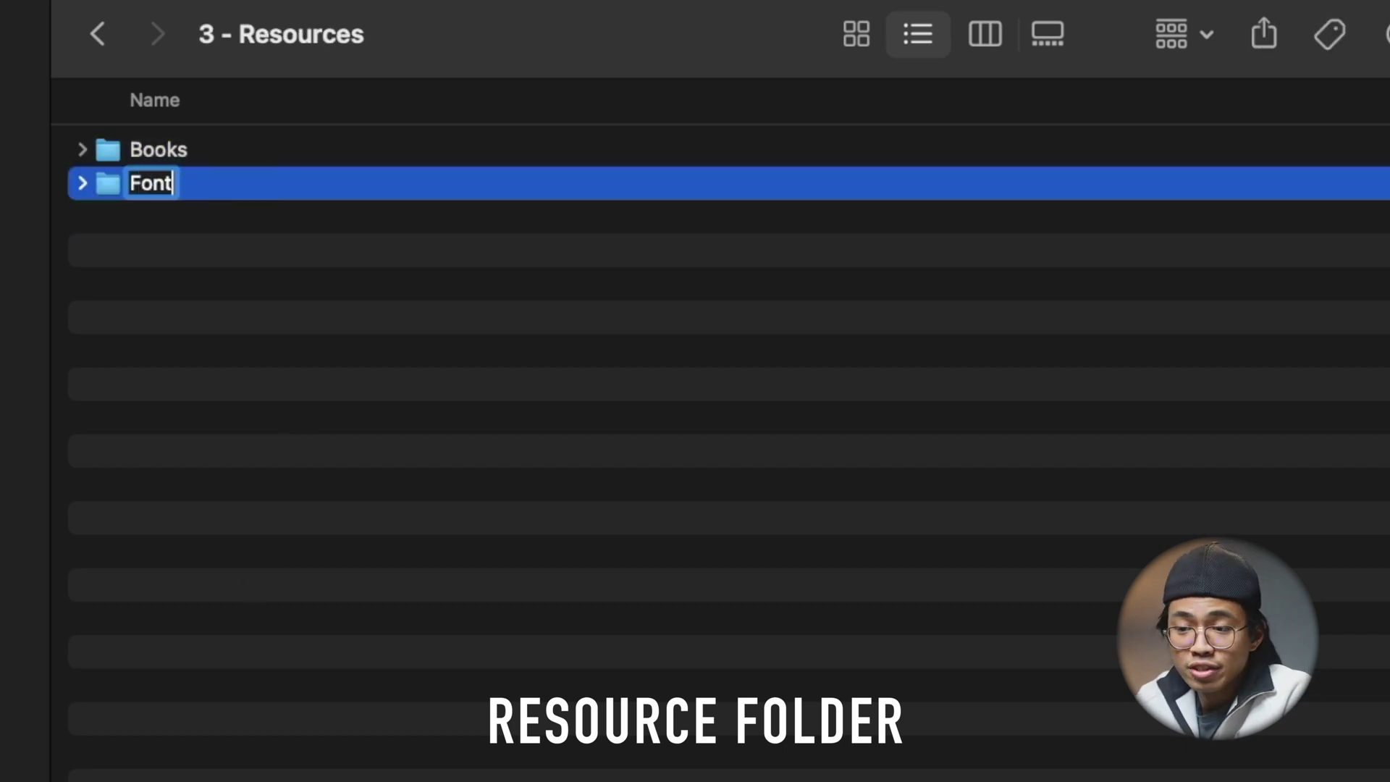
key(super+shift+n)
text(Sound Effects)
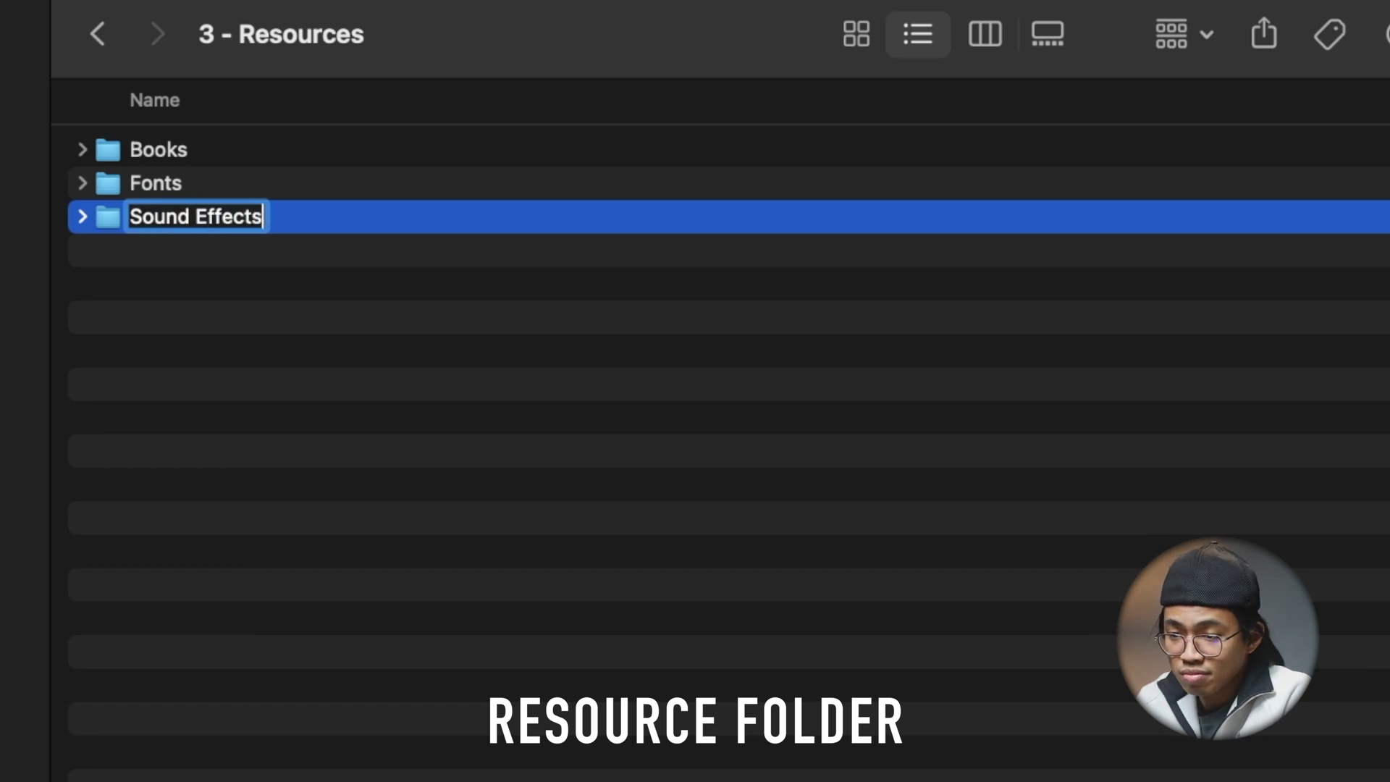
key(Return)
Step: Open the Sound Effects folder and create the subfolders "Foley" and "Nature" in it
key(super+Down)
text(Foley)
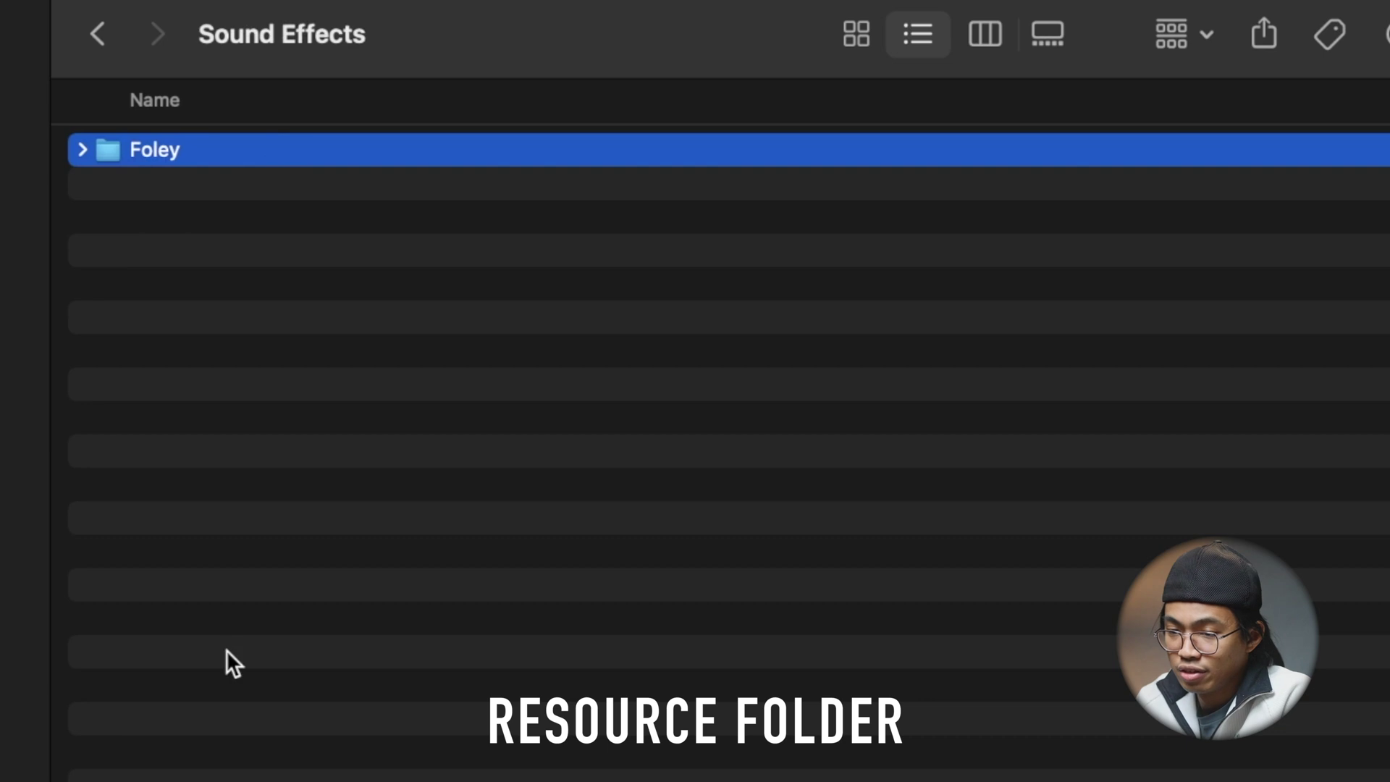
key(super+shift+n)
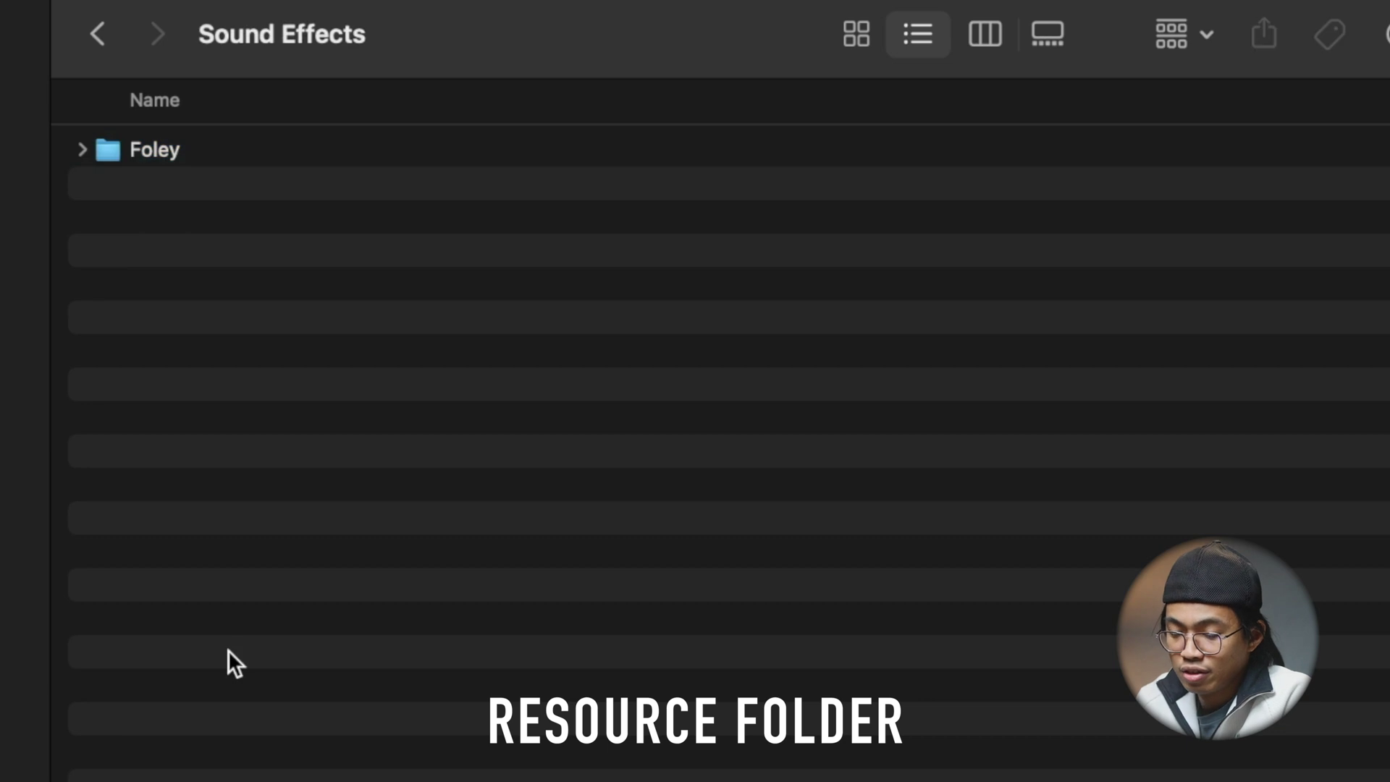
text(N)
Step: Create the folders "Ambient" and "Atmosphere" in Sound Effects
key(super+shift+n)
text(Ambient)
key(Return)
key(super+shift+n)
text(Atmosphere)
key(Return)
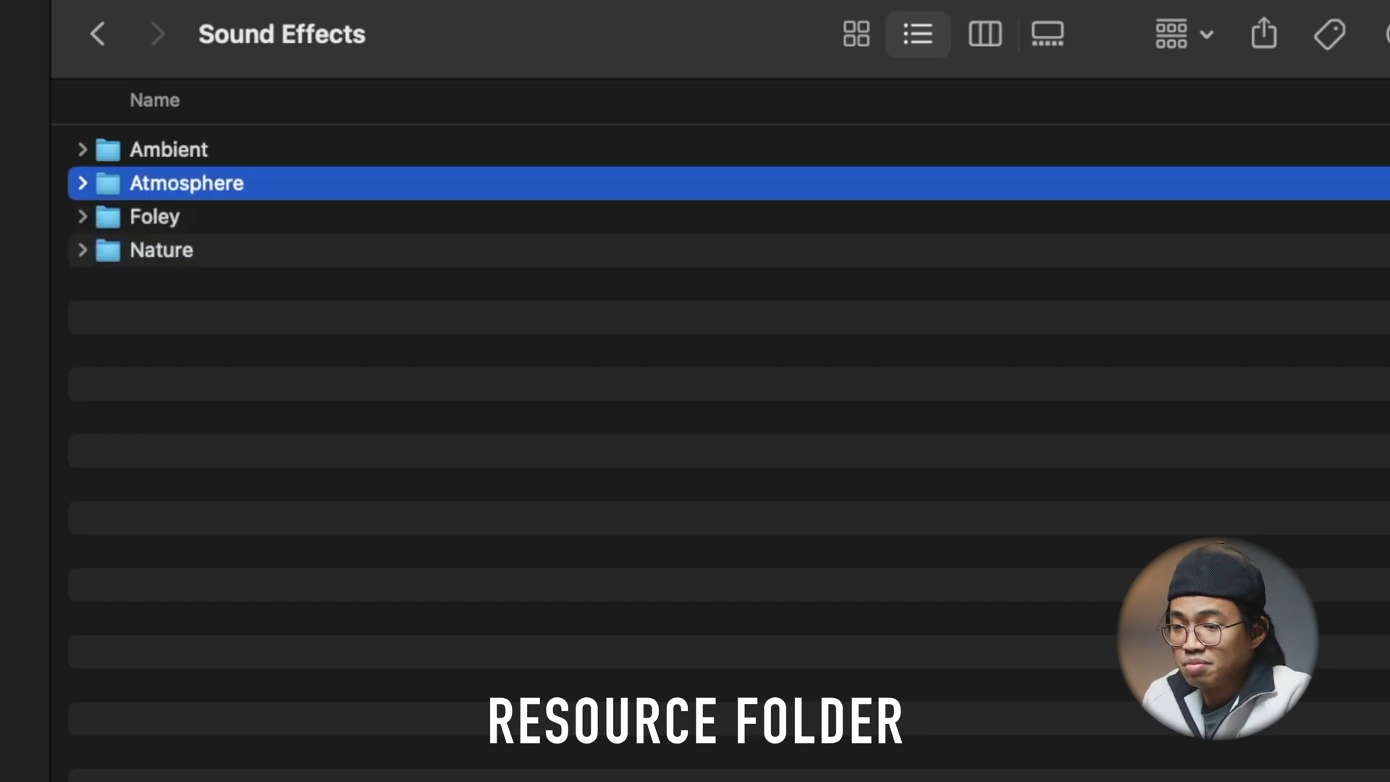
Step: Go back to 3 - Resources and create a folder named "Music" in it
key(super+Up)
key(super+shift+n)
text(Music)
key(Return)
Step: Open the Music folder and create the subfolders "Cinematic" and "Electronic" in it
key(super+Down)
key(super+shift+n)
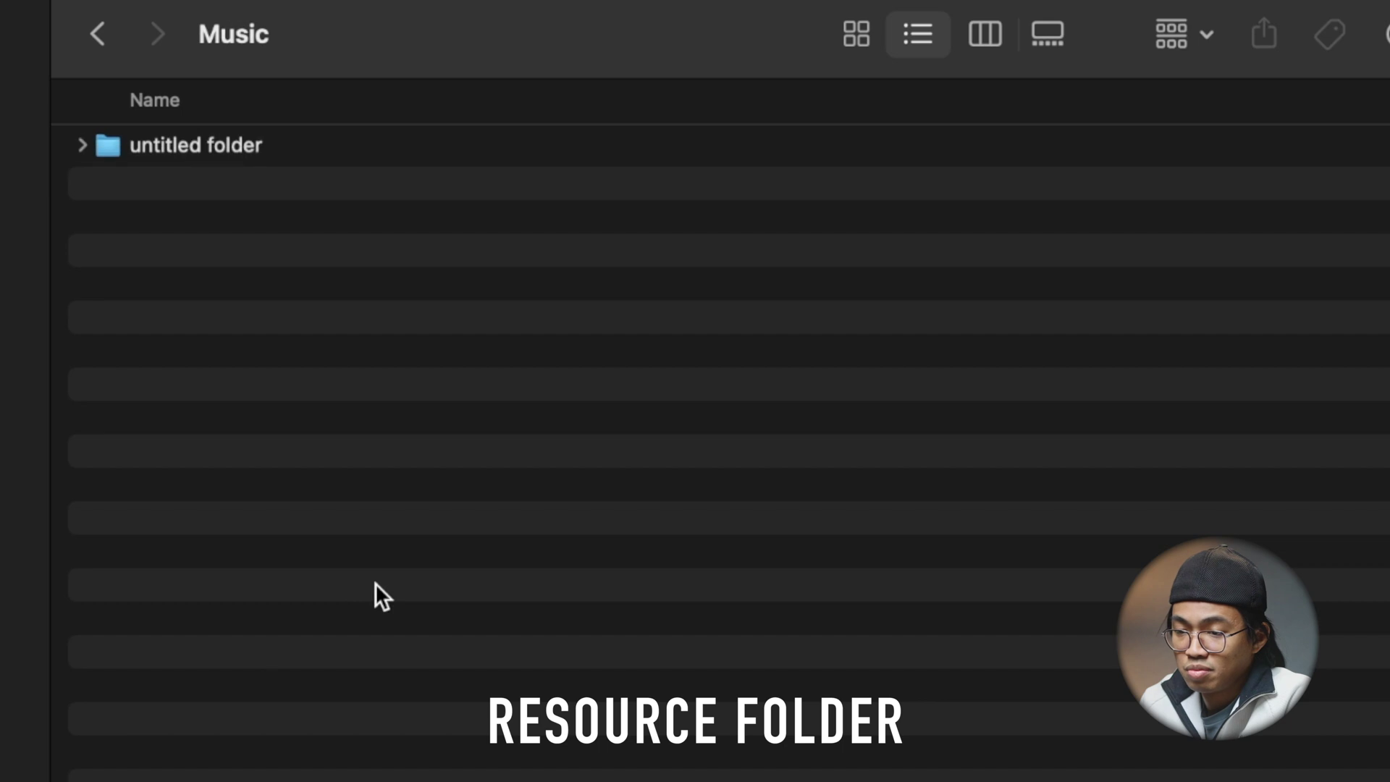
text(Cinematic)
key(Return)
click(375, 583)
key(super+shift+n)
text(E)
key(Return)
Step: Create a folder named "hip-Hop" in Music and go back to 3 - Resources
click(337, 681)
key(super+shift+n)
text(hi)
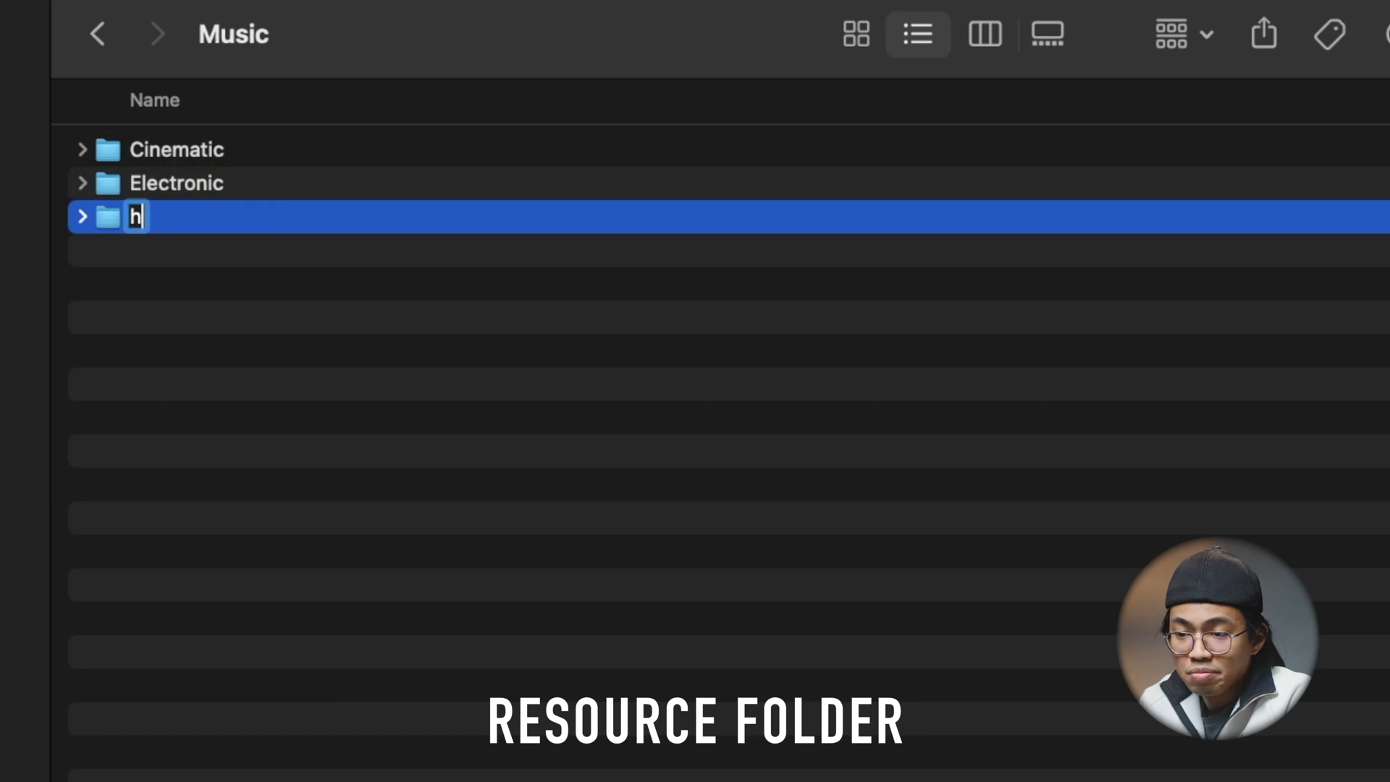
text(p-Hop)
key(Return)
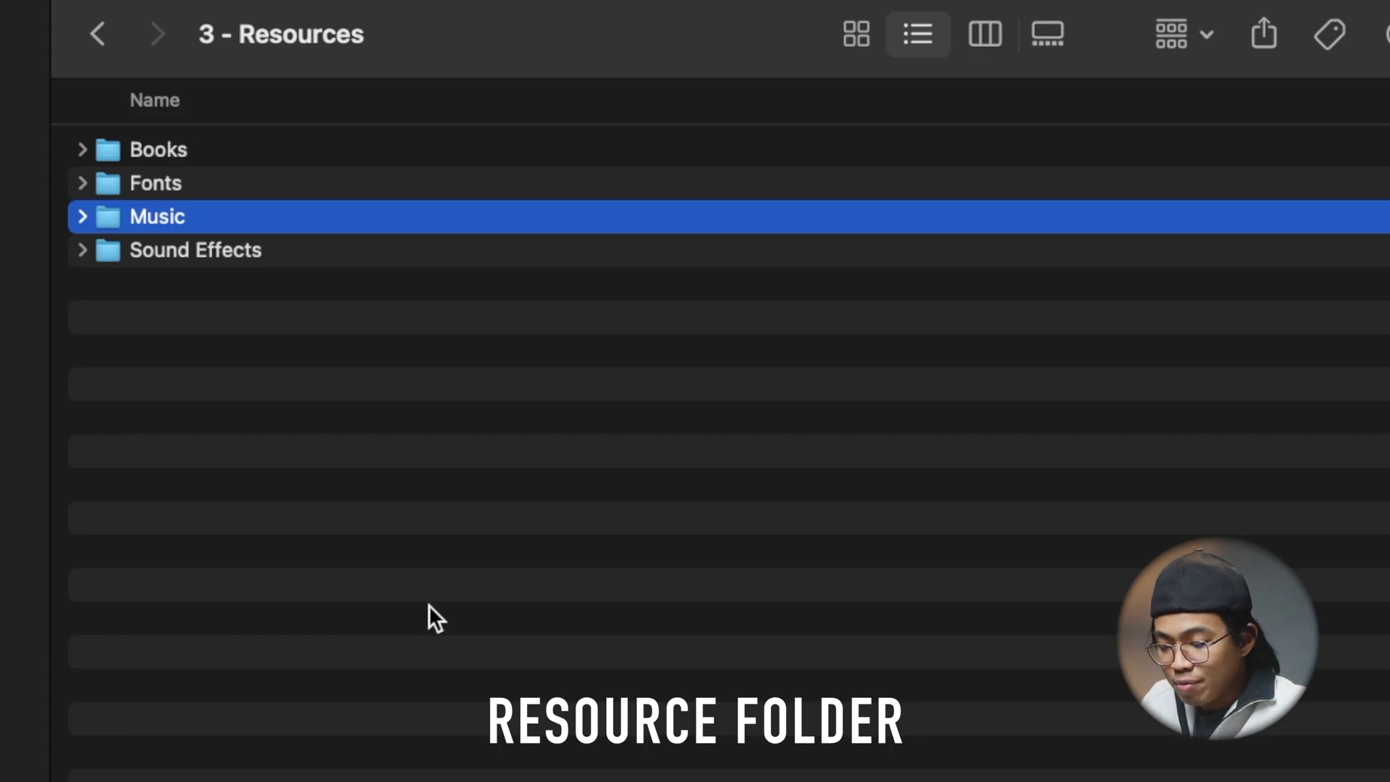
key(super+Up)
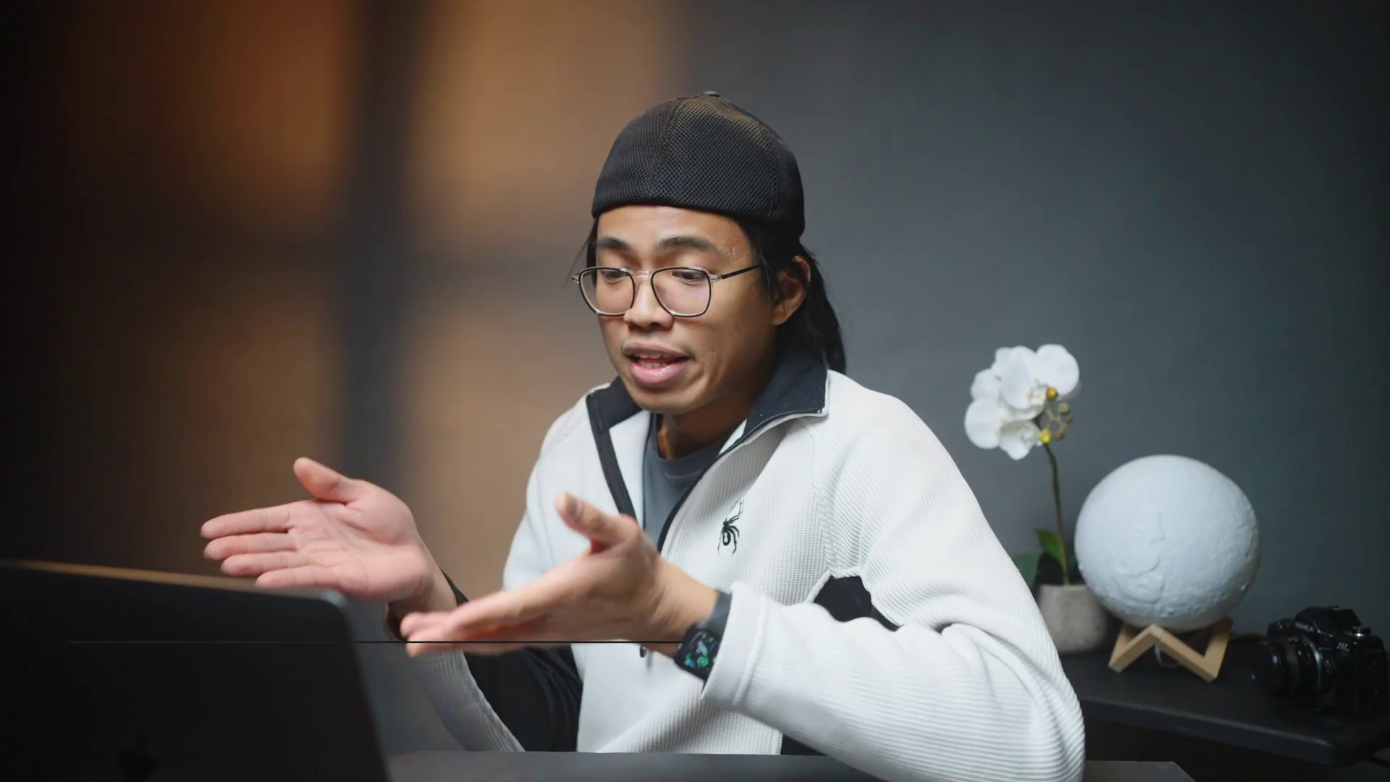
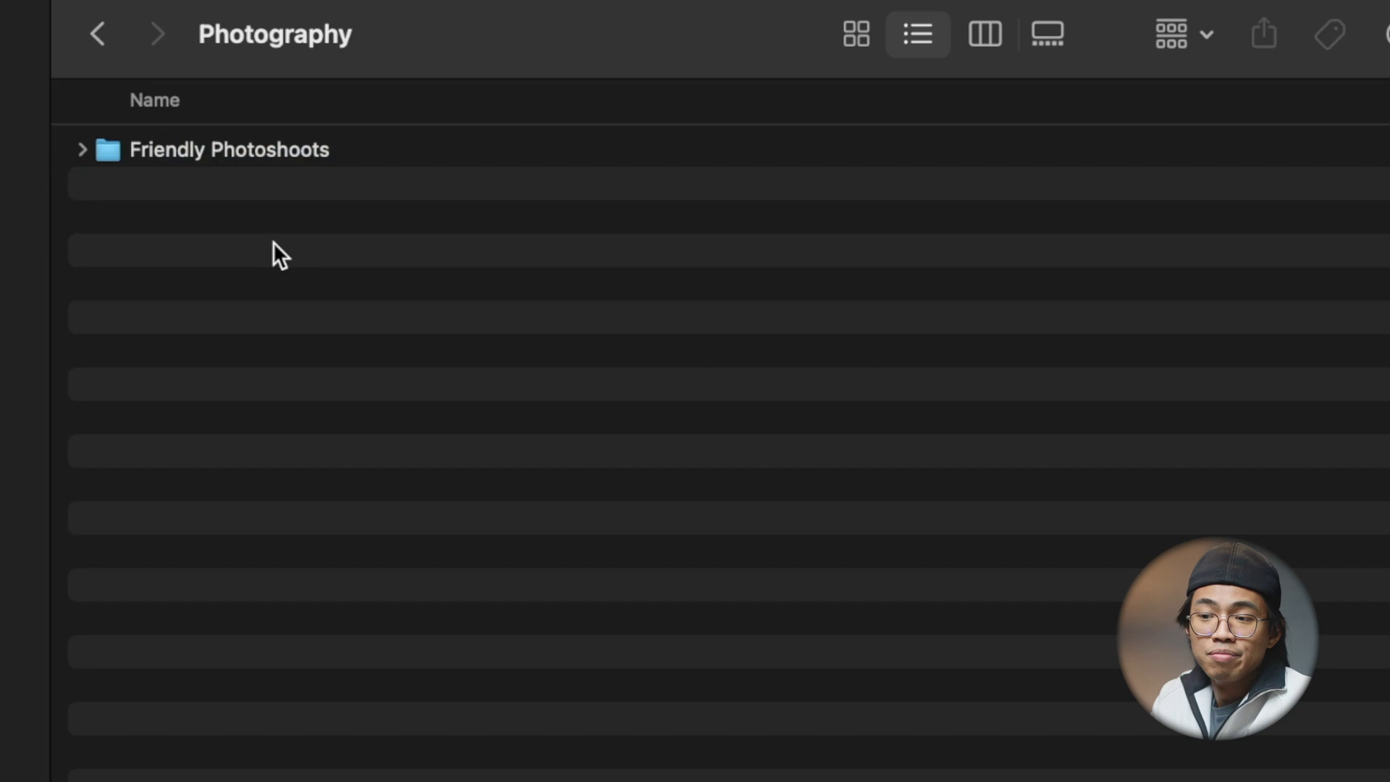
Step: Go back out of the Photography folder through the previously visited folders, past Youtube Channel
click(111, 31)
click(110, 33)
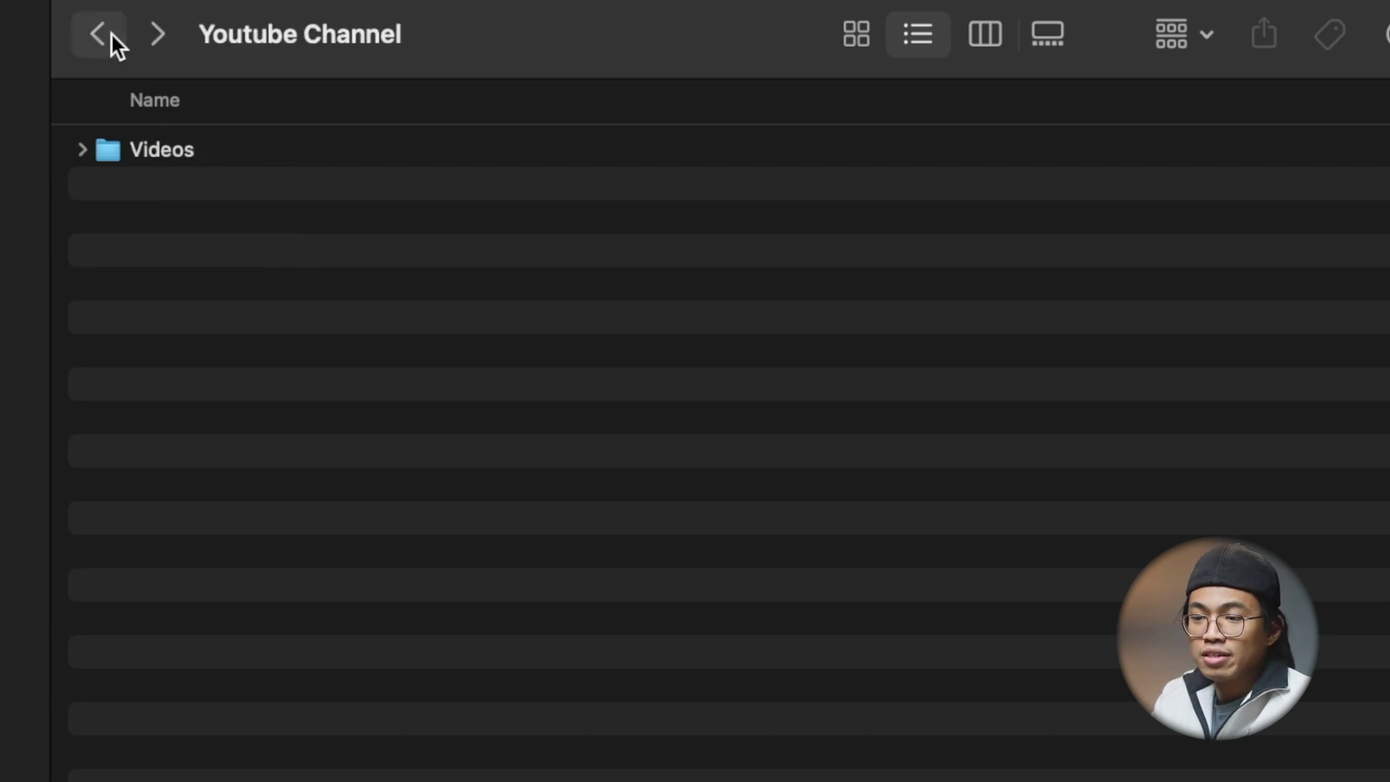
click(110, 33)
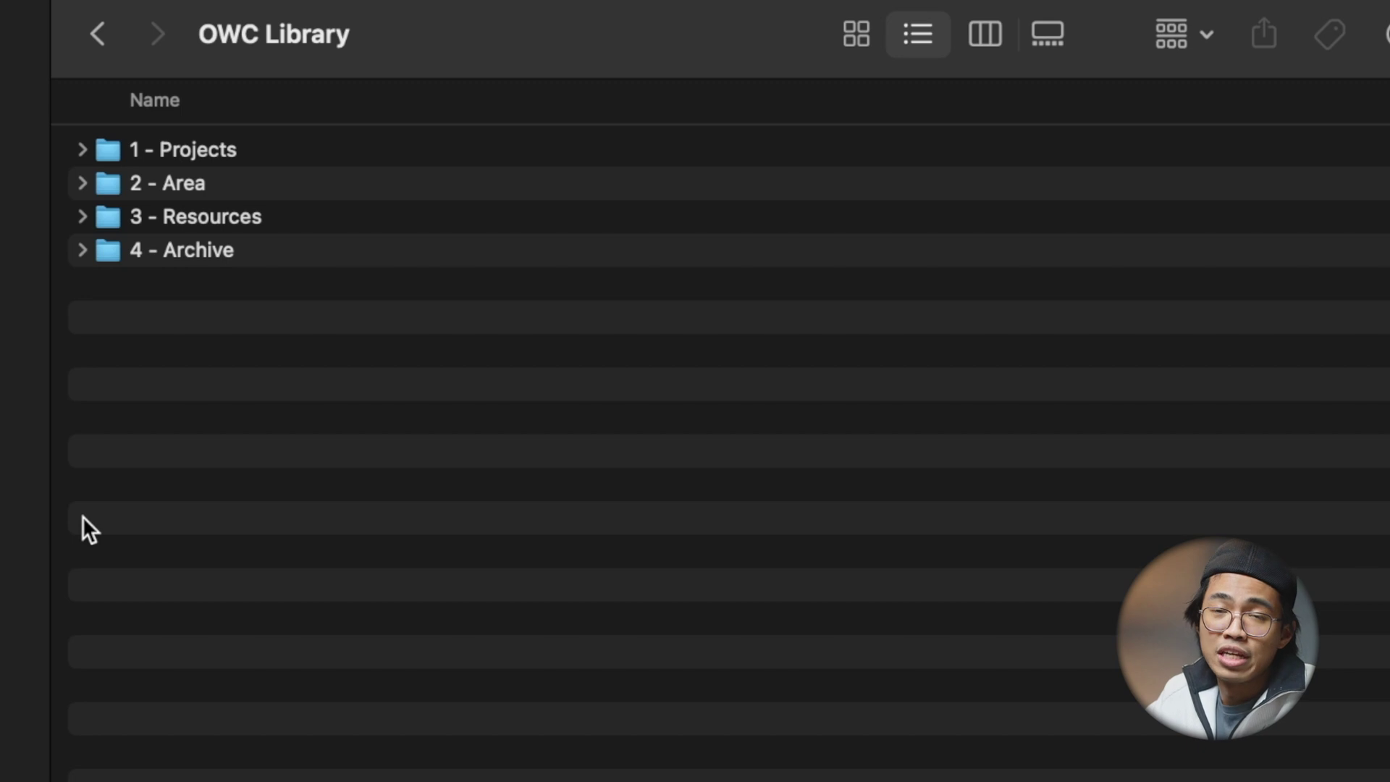
Step: Open 1 - Projects in OWC Library, look through its FCPX, Motion 5 and Photoshop project folders, and return to the library
double_click(359, 144)
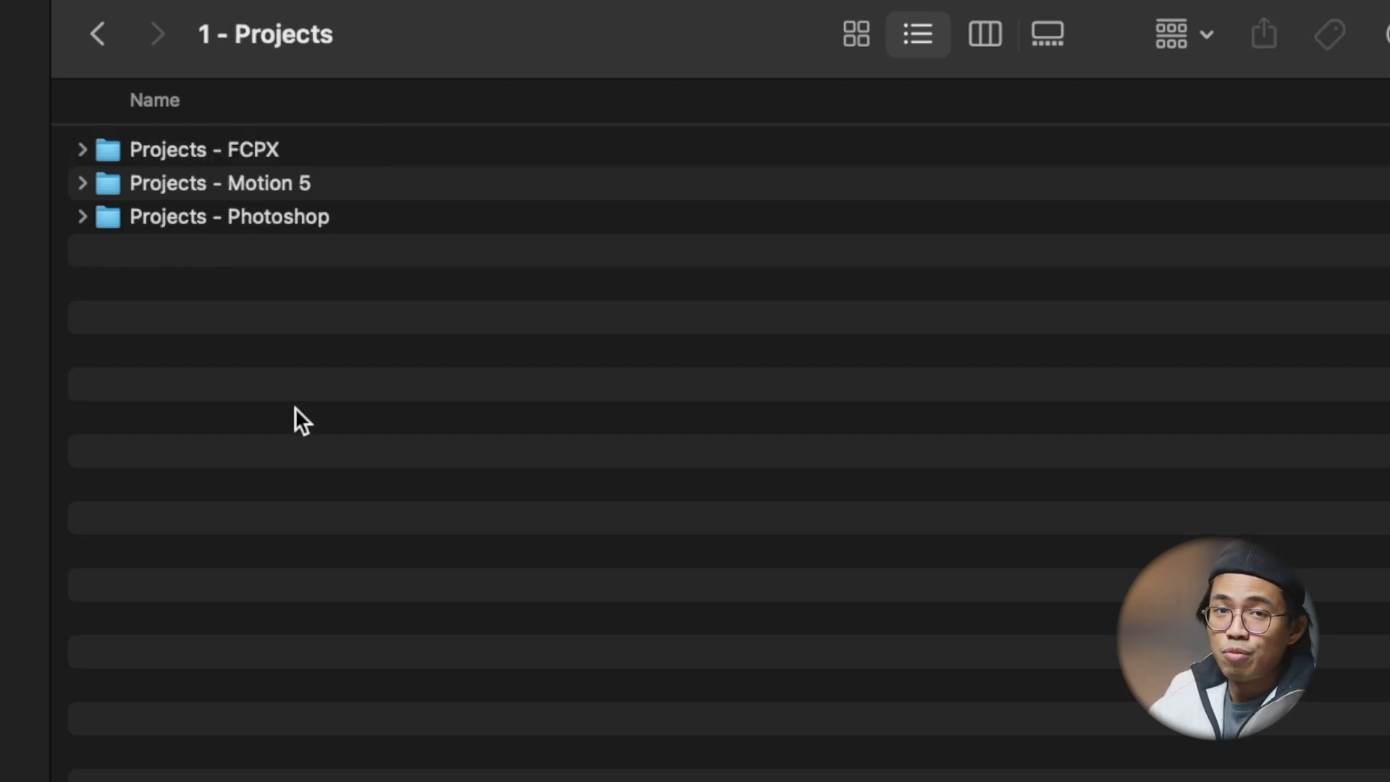
click(309, 150)
key(Down)
key(Down)
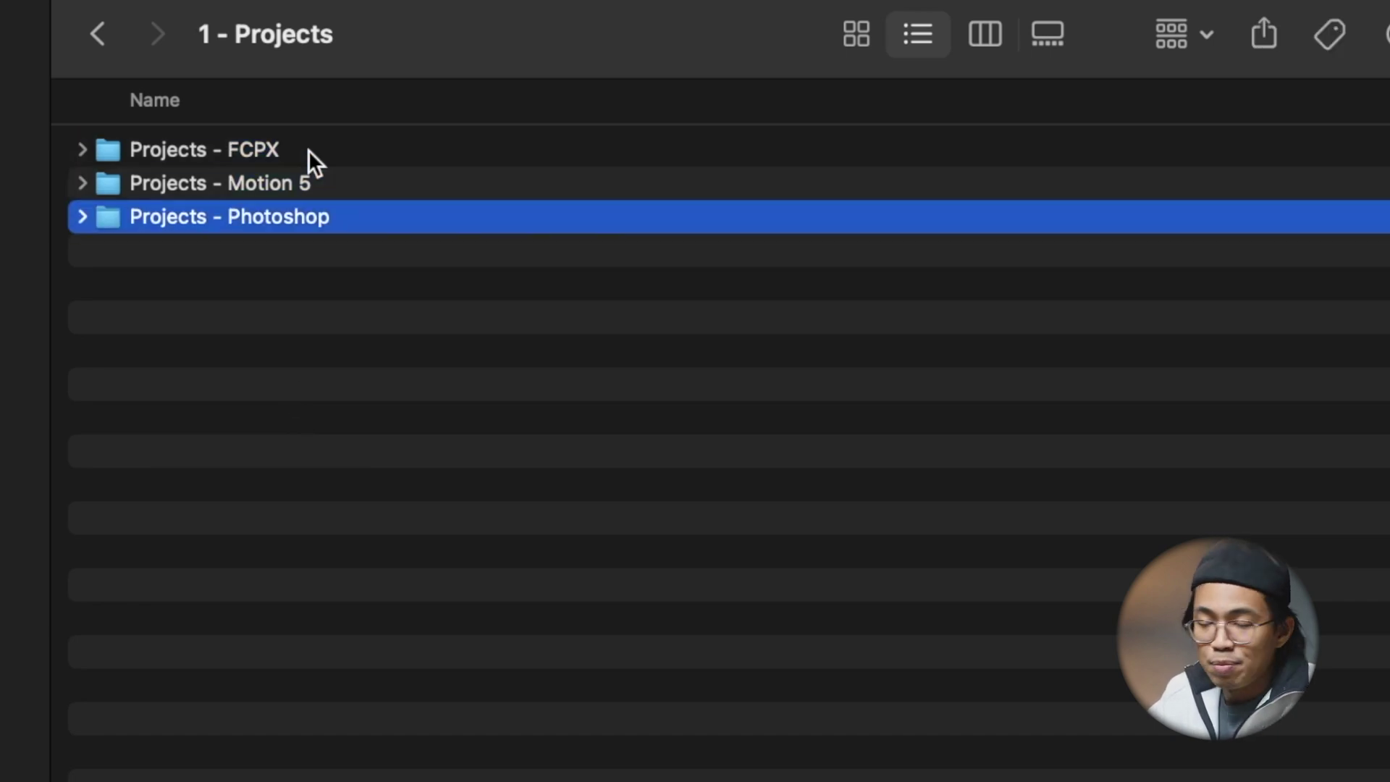
key(super+Up)
Step: Open 2 - Area, look through the business subfolders of the studio folder from Business Card to Invoice, and return to 2 - Area
double_click(296, 186)
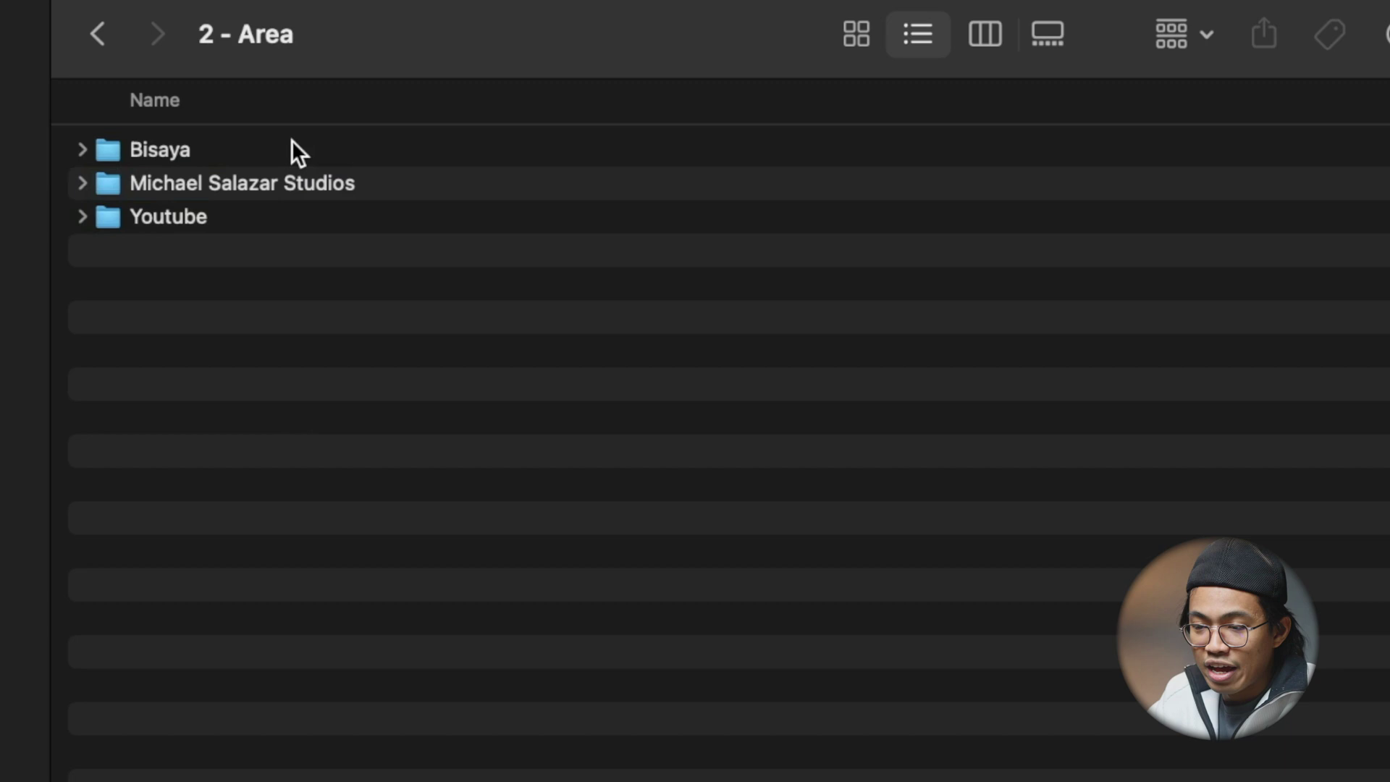
click(297, 154)
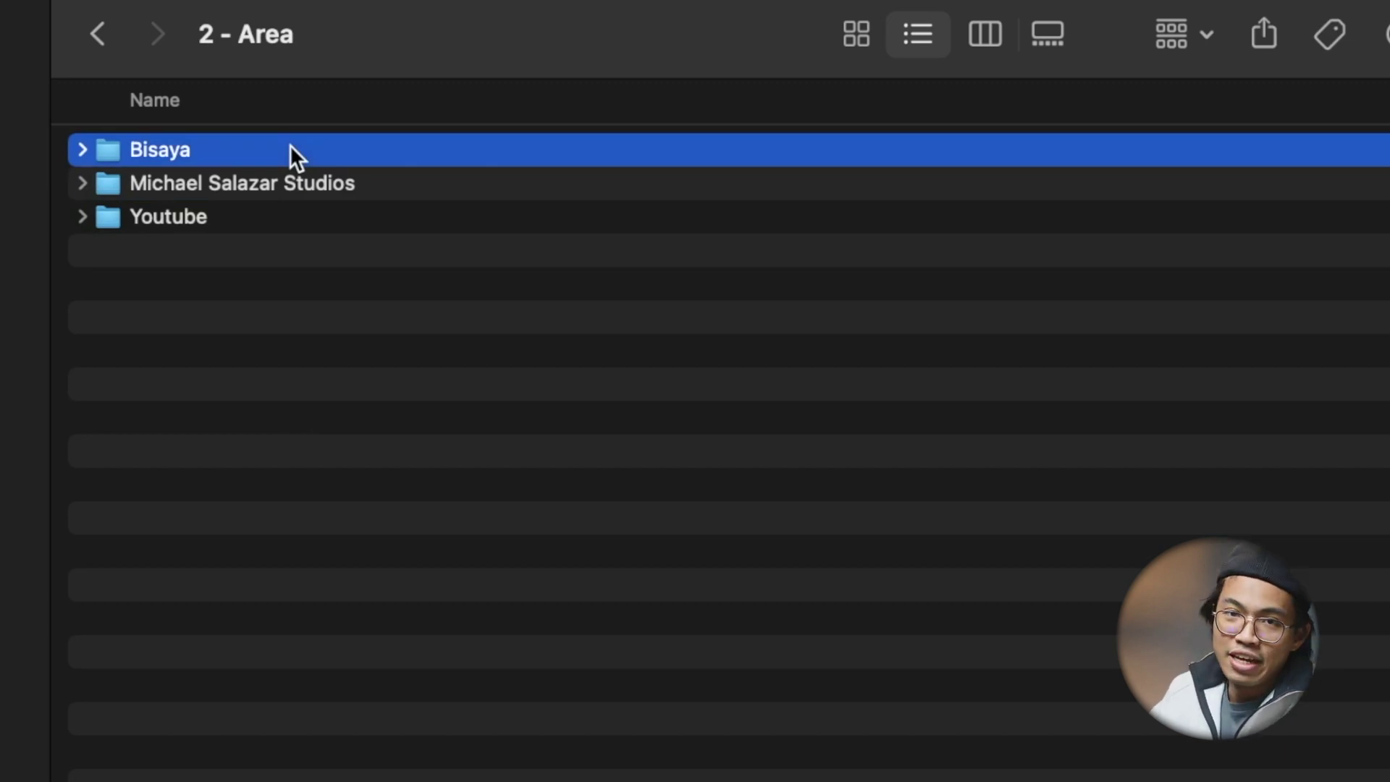
double_click(285, 186)
click(501, 142)
key(Down)
key(Down)
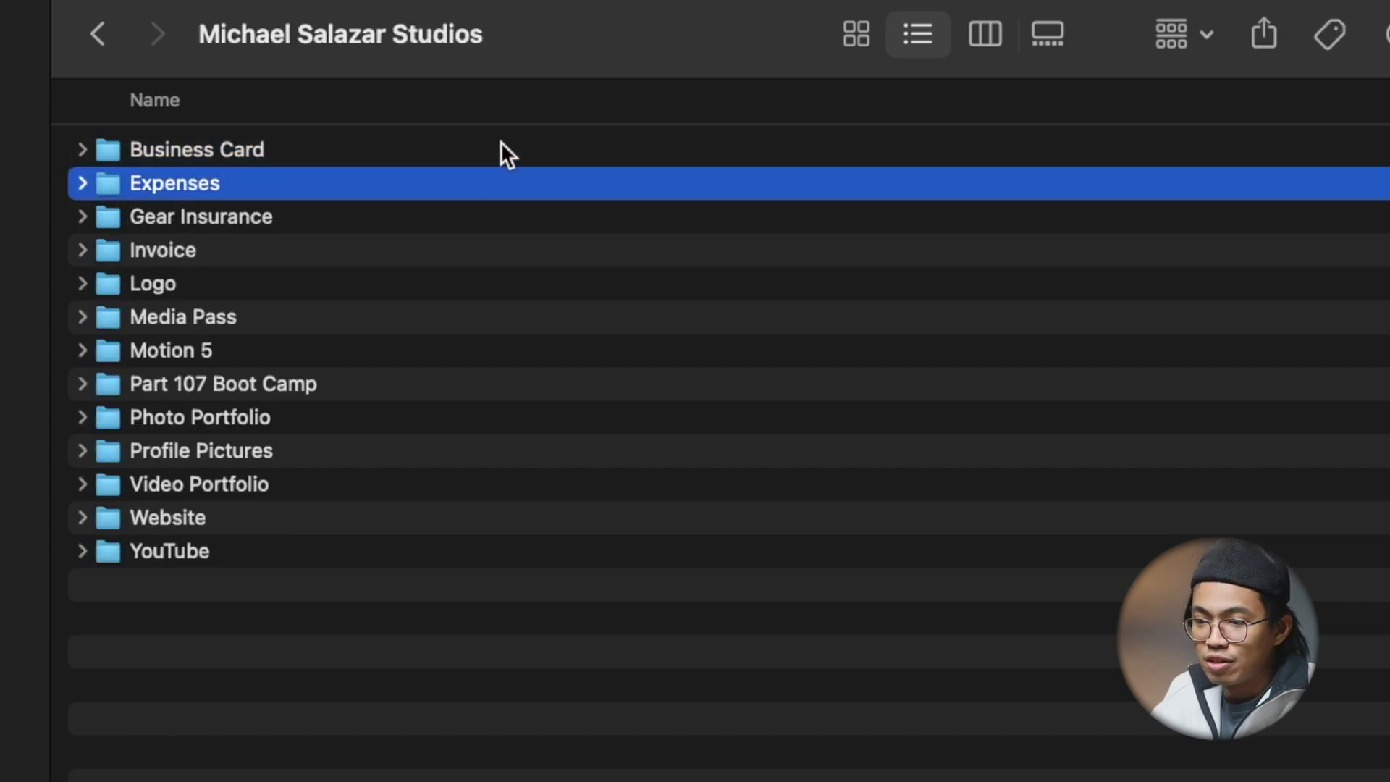
key(Down)
key(Down)
key(Down)
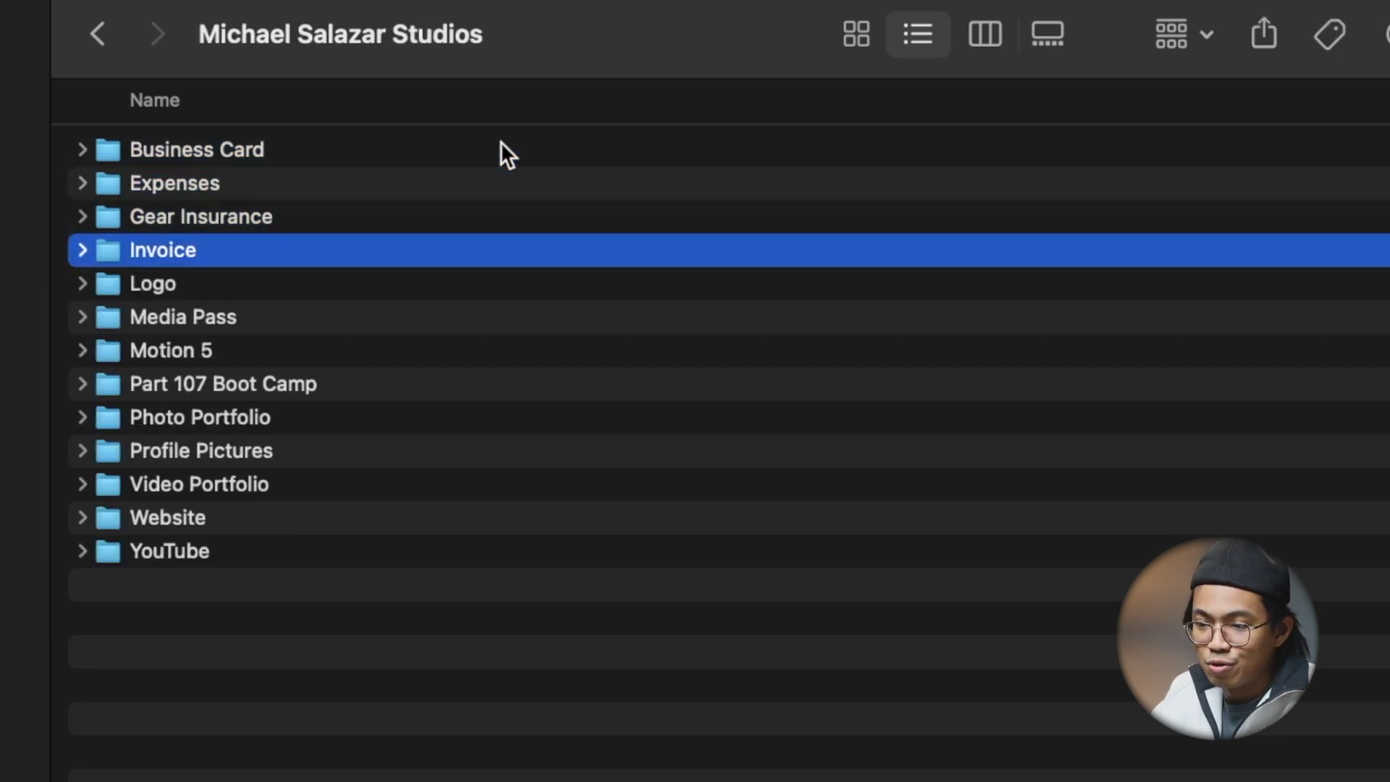
key(super+Up)
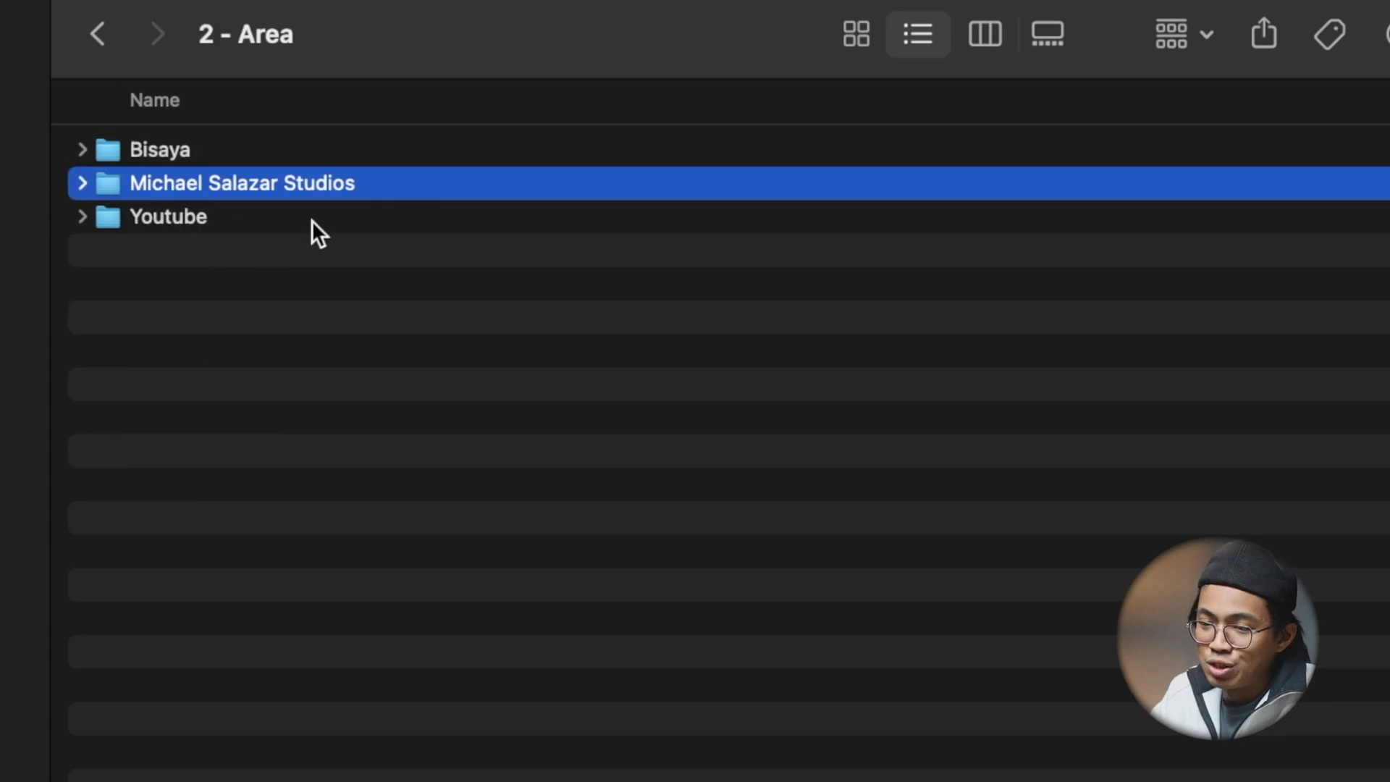
Step: Open the Youtube folder in 2 - Area and examine its channel art, end screens and the numbered video folders of the second channel
key(Down)
key(super+Down)
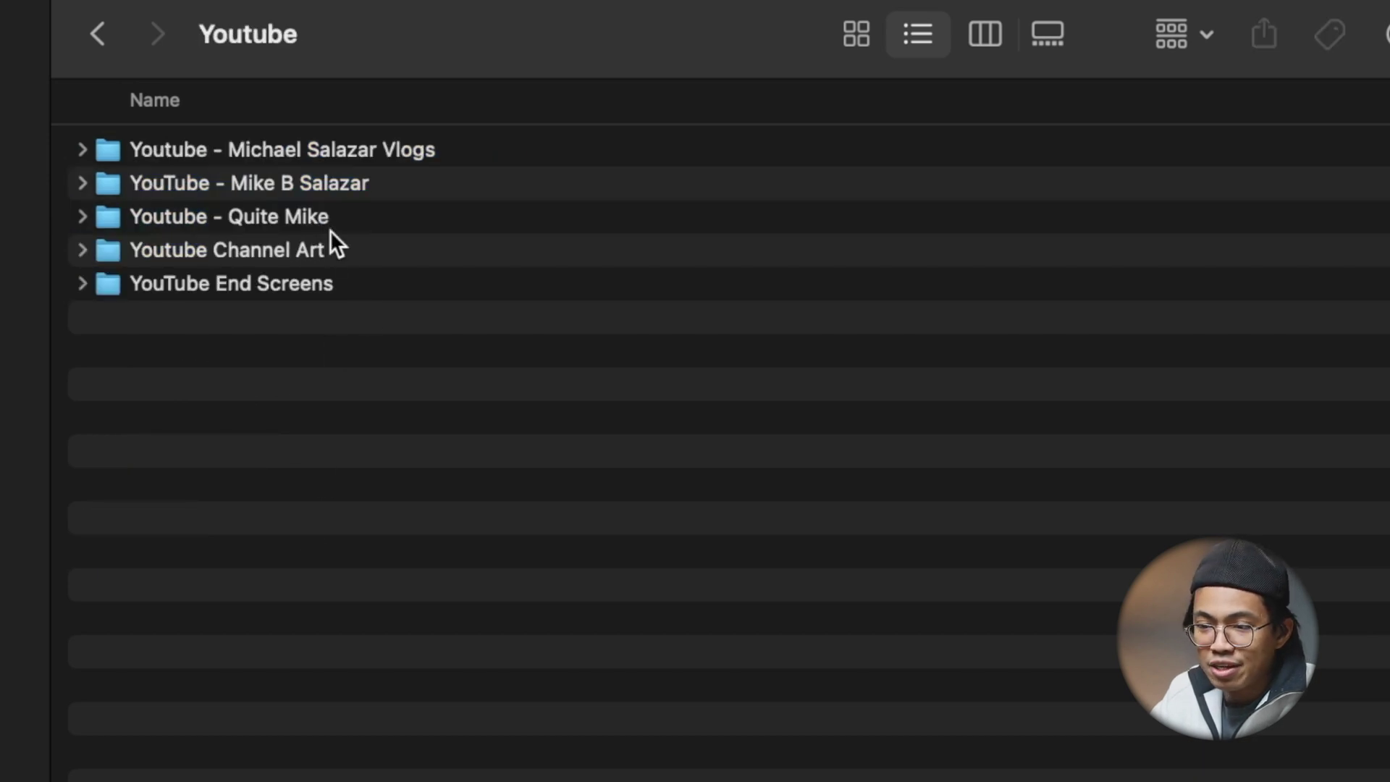
click(305, 260)
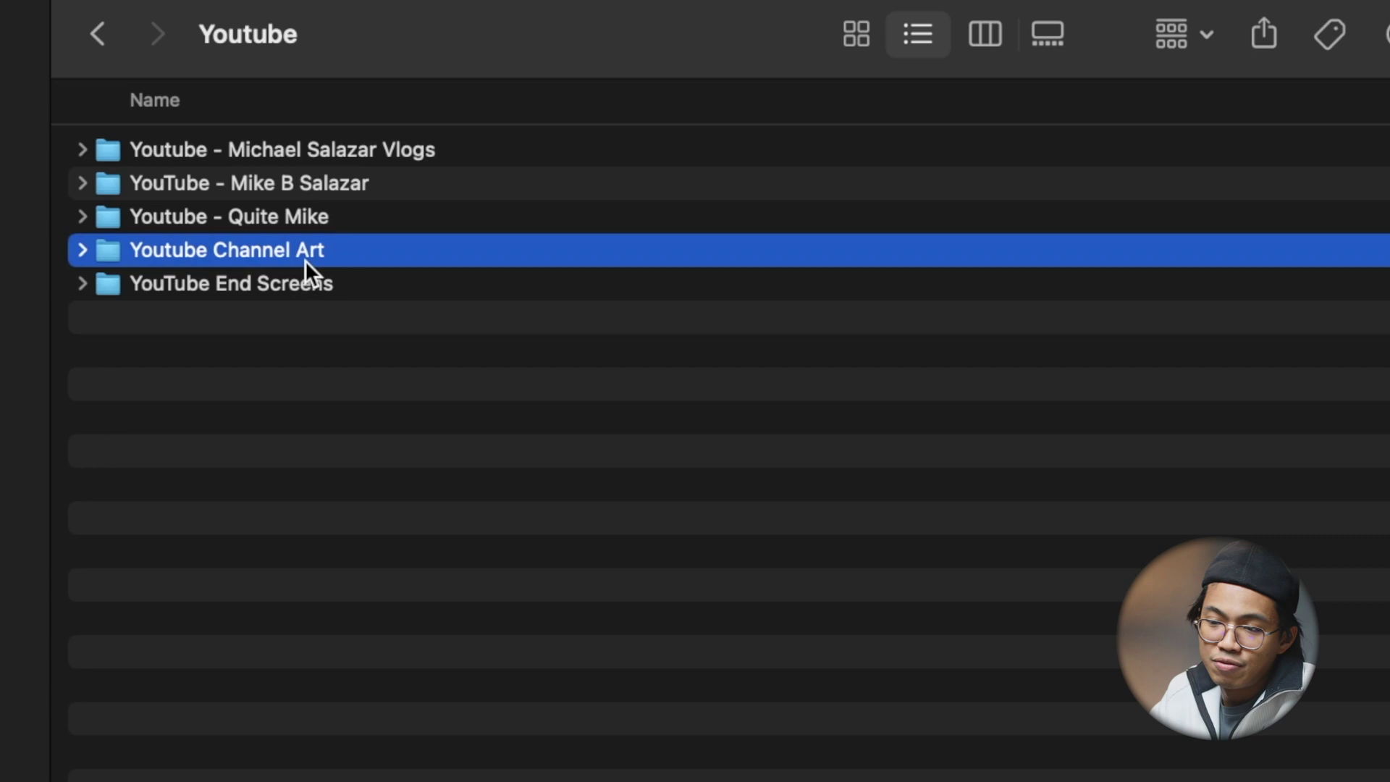
click(292, 290)
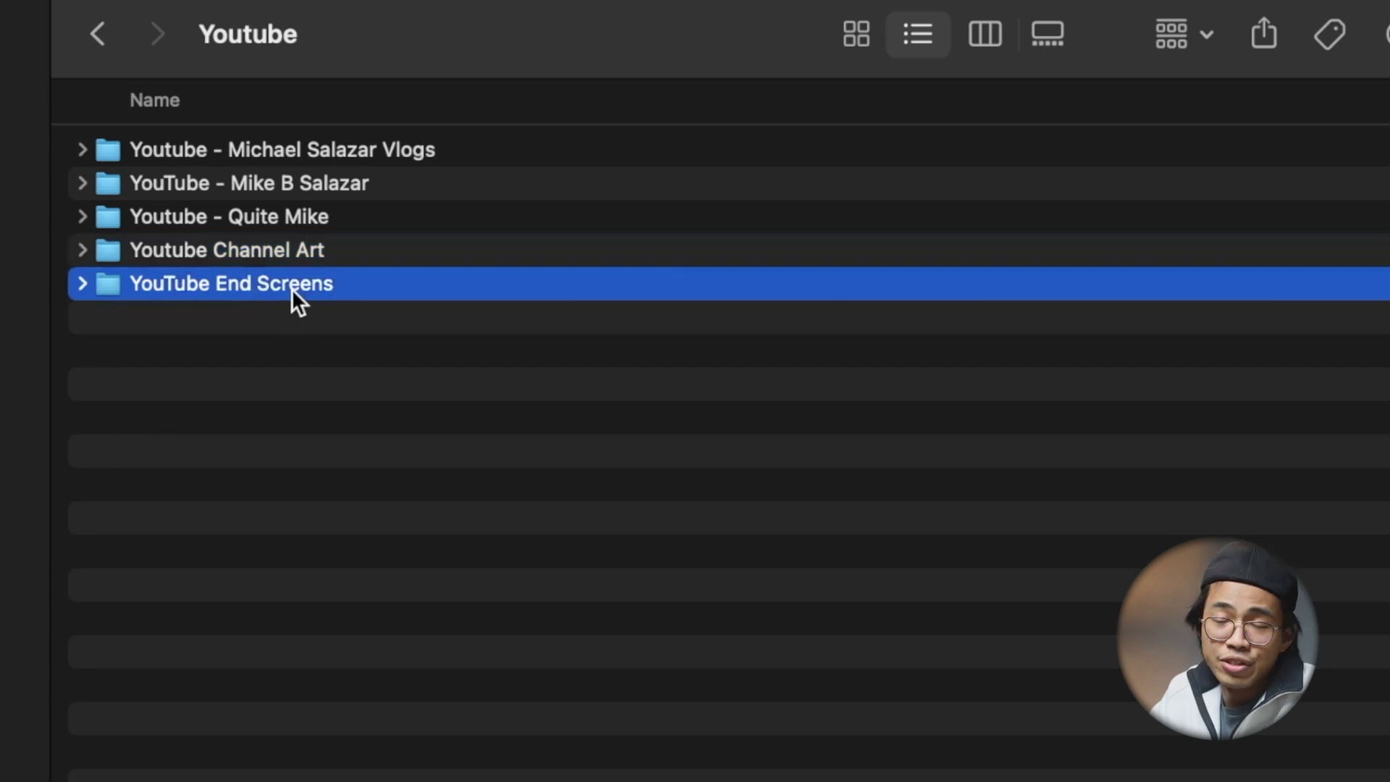
click(359, 182)
double_click(358, 182)
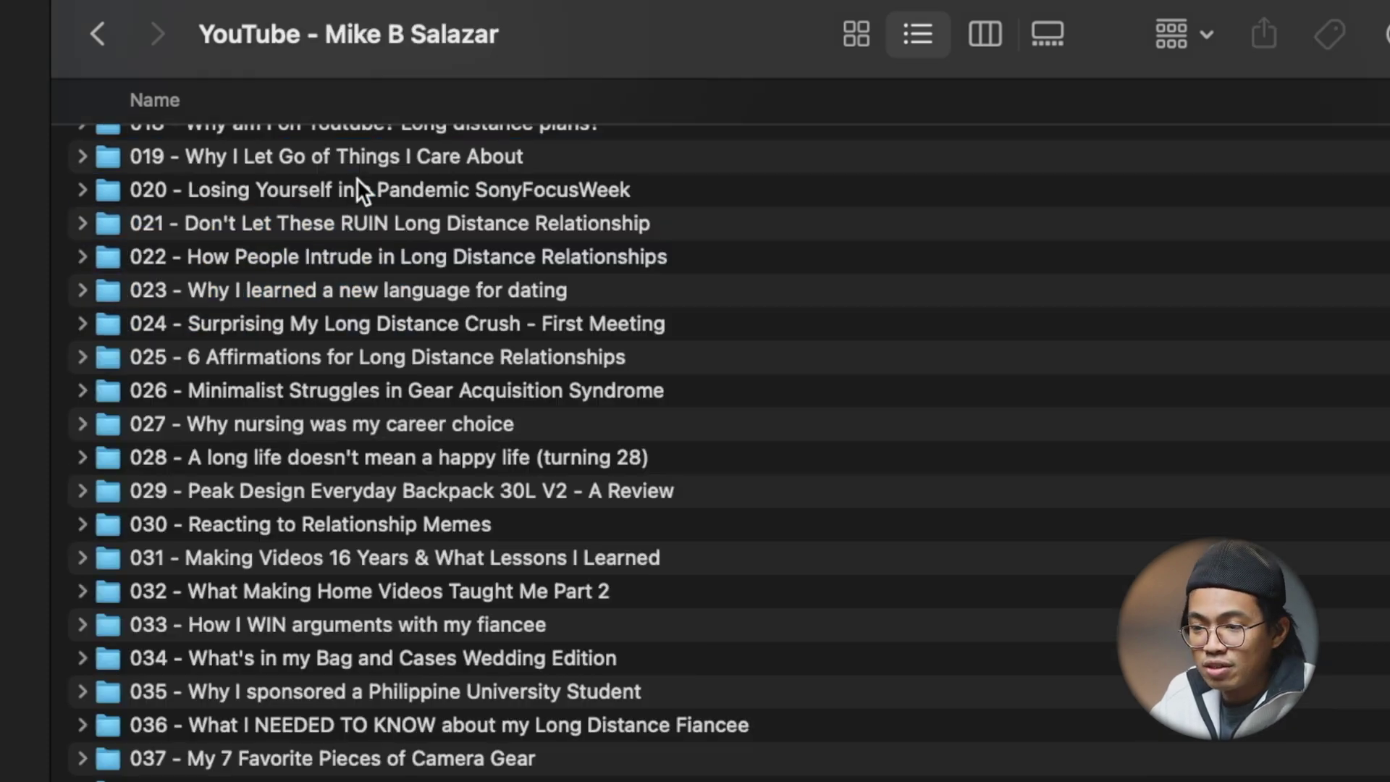
scroll(401, 334, up, 1)
scroll(401, 333, down, 6)
scroll(402, 334, up, 2)
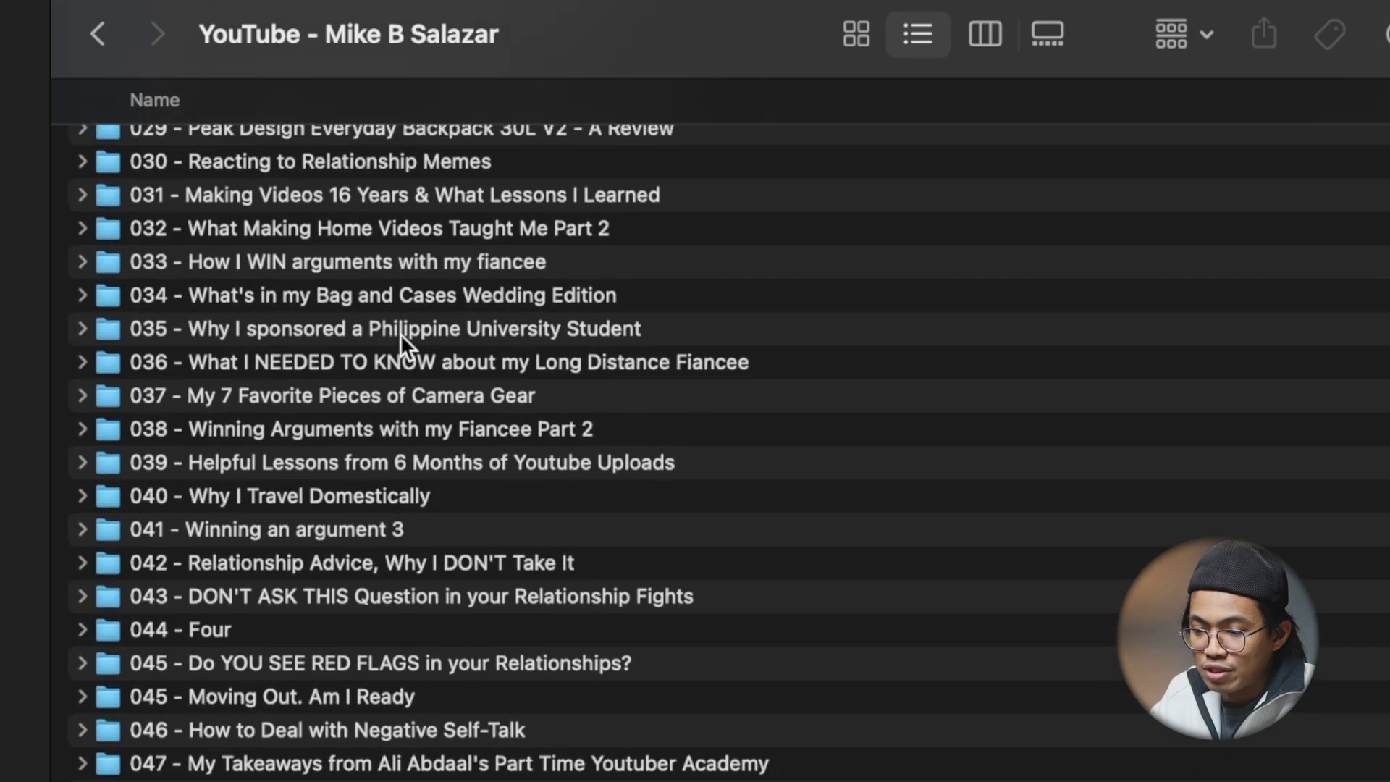
scroll(401, 334, up, 10)
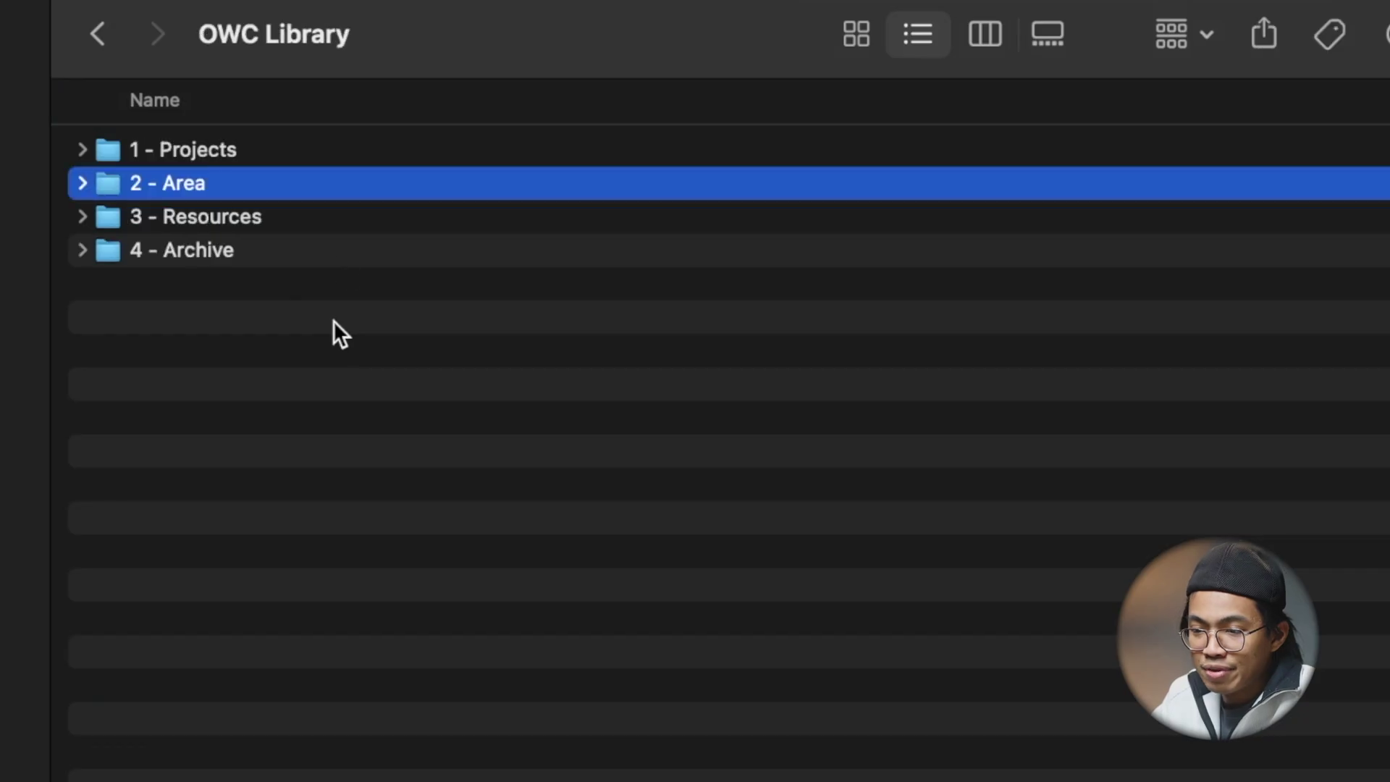
Step: Open 3 - Resources in OWC Library and examine the contents of its Audio and Books folders
click(331, 218)
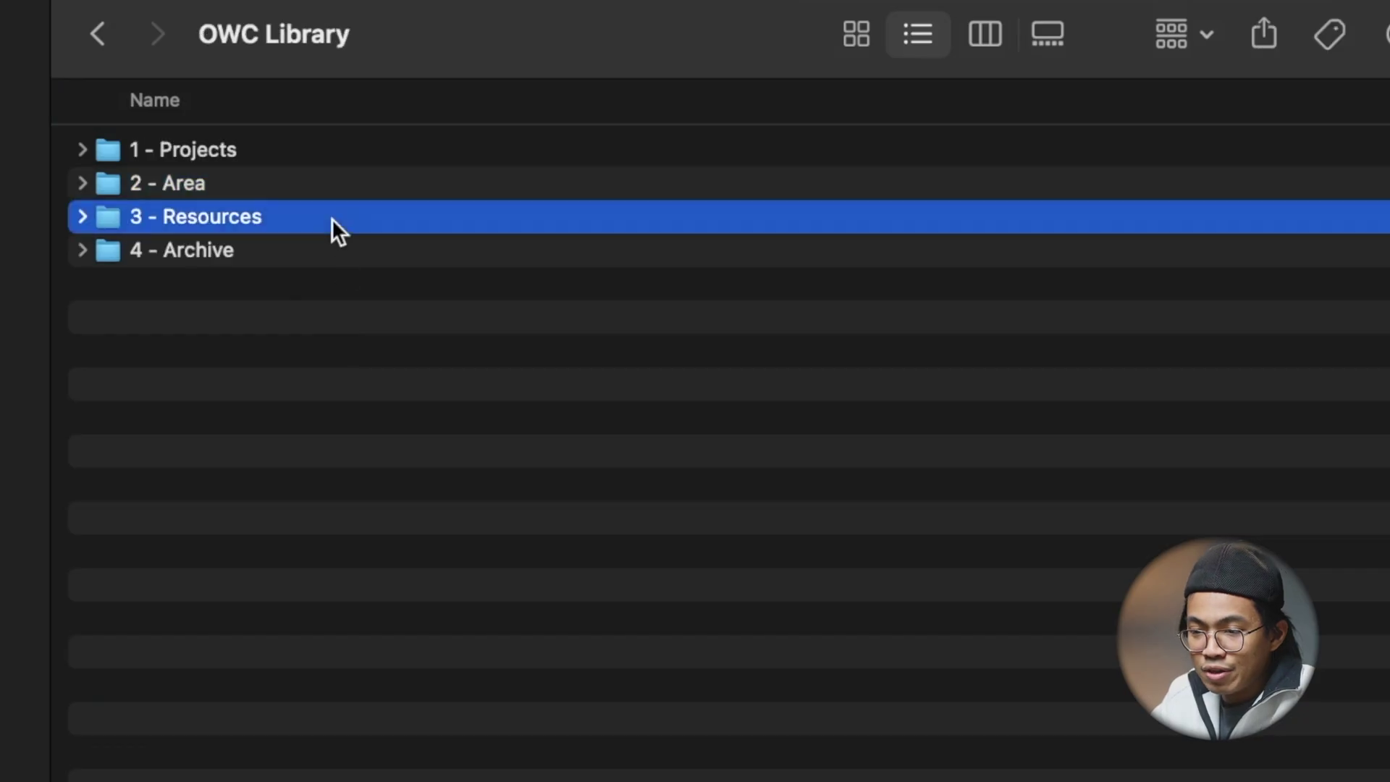
double_click(331, 219)
click(308, 152)
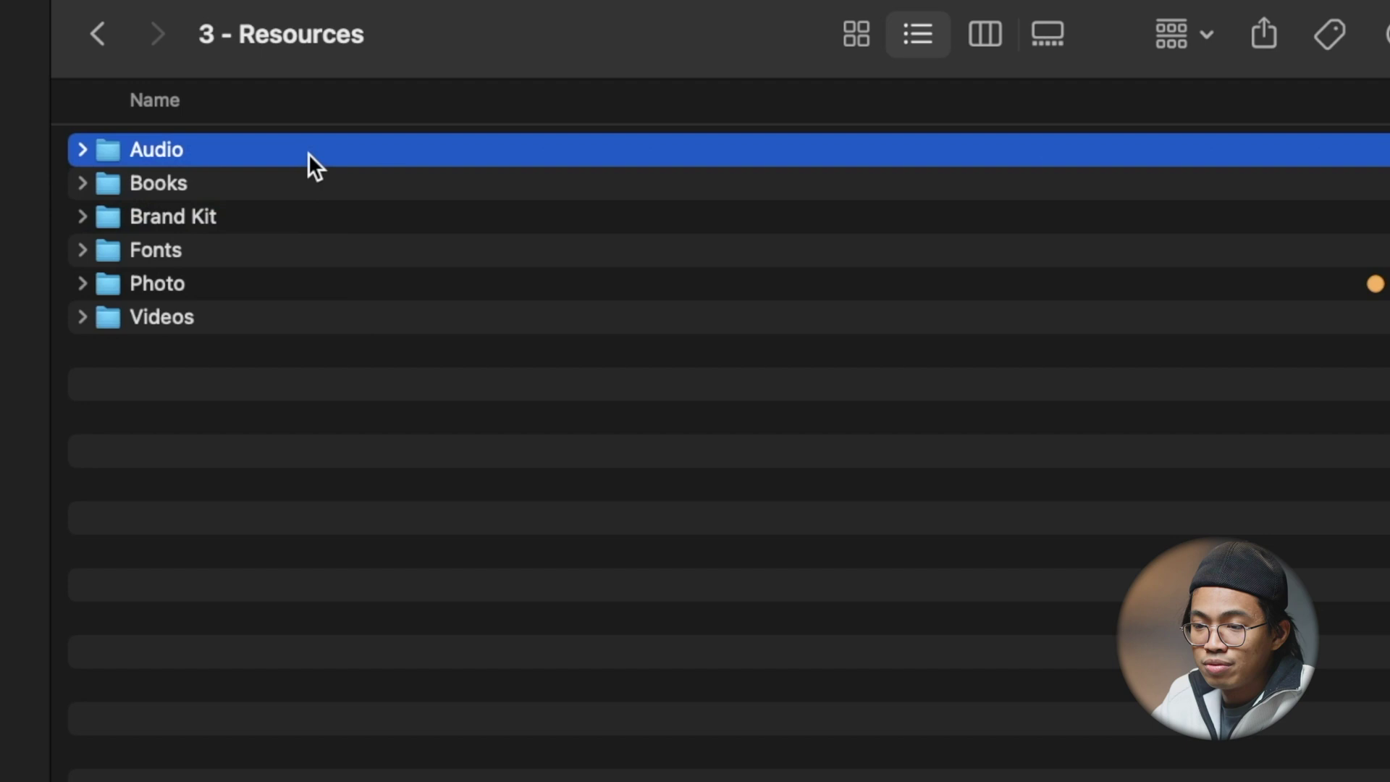
double_click(308, 153)
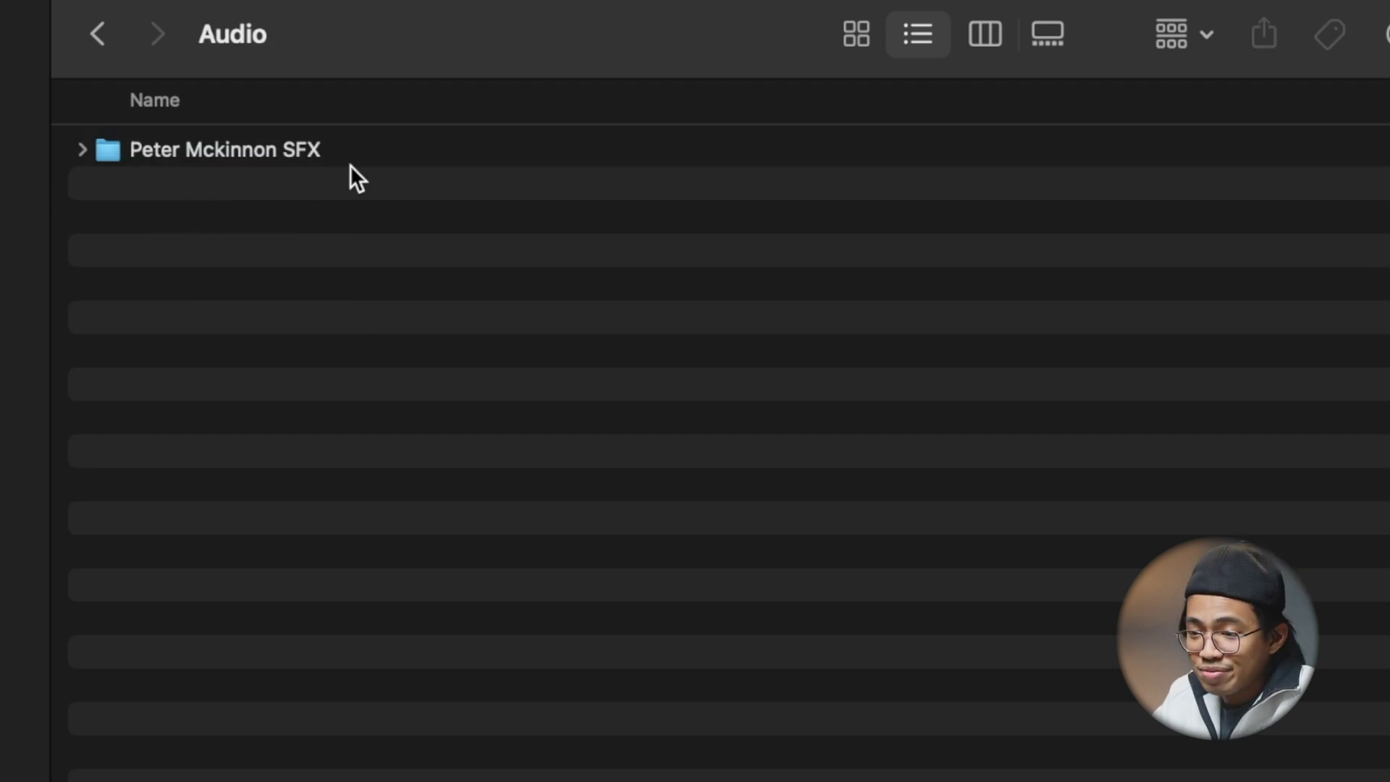
key(super+bracketleft)
double_click(331, 185)
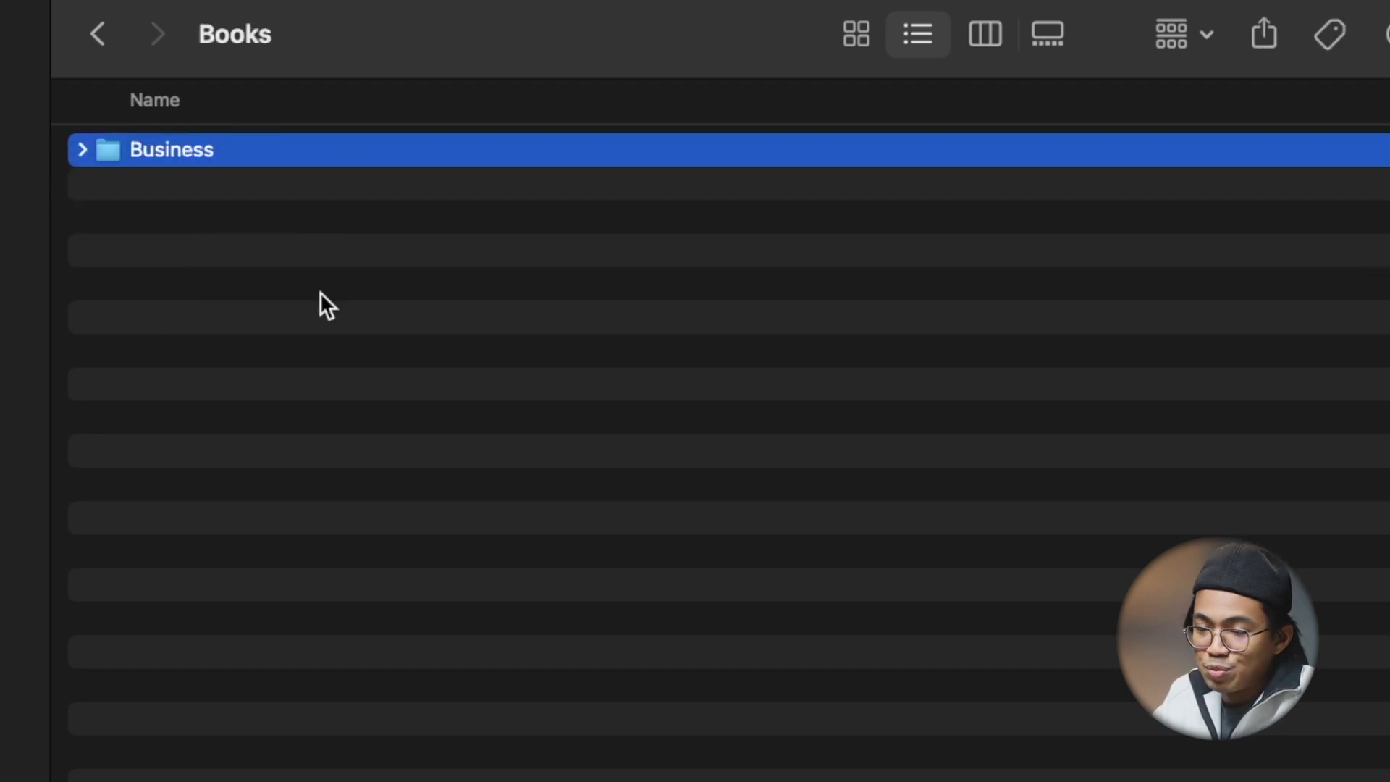
key(super+bracketleft)
Step: Open Brand Kit, look through its asset folders from 01 - Logos to FCPmusic, and return to 3 - Resources
click(352, 218)
double_click(352, 217)
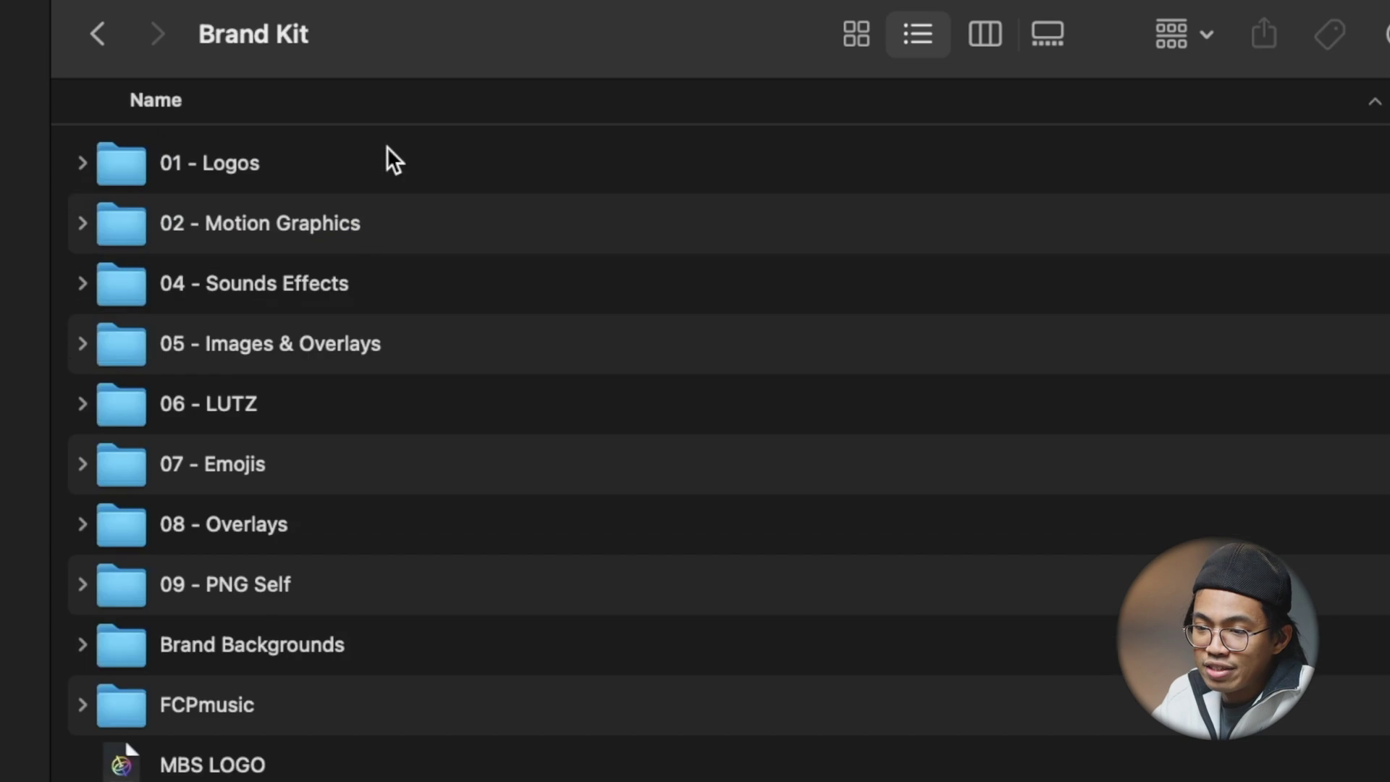
click(384, 150)
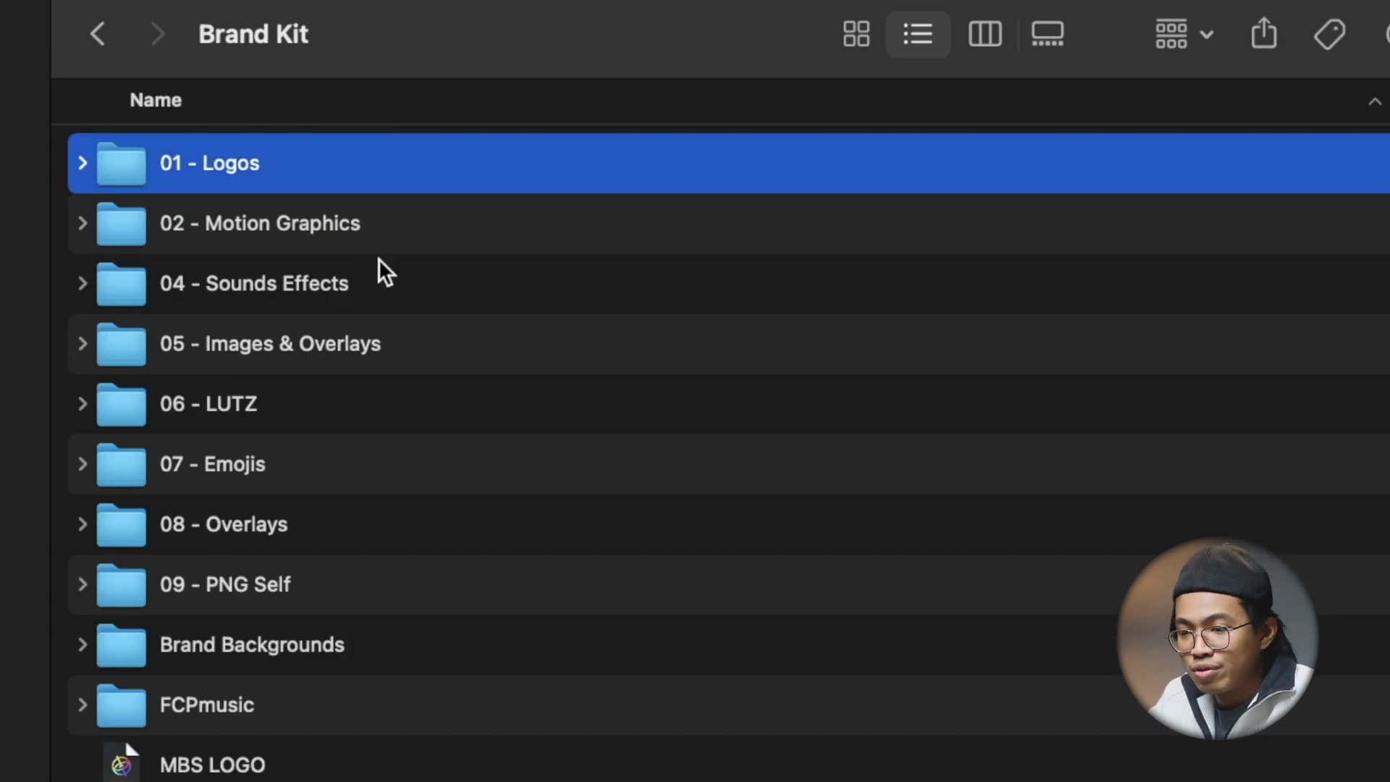
click(388, 228)
click(423, 258)
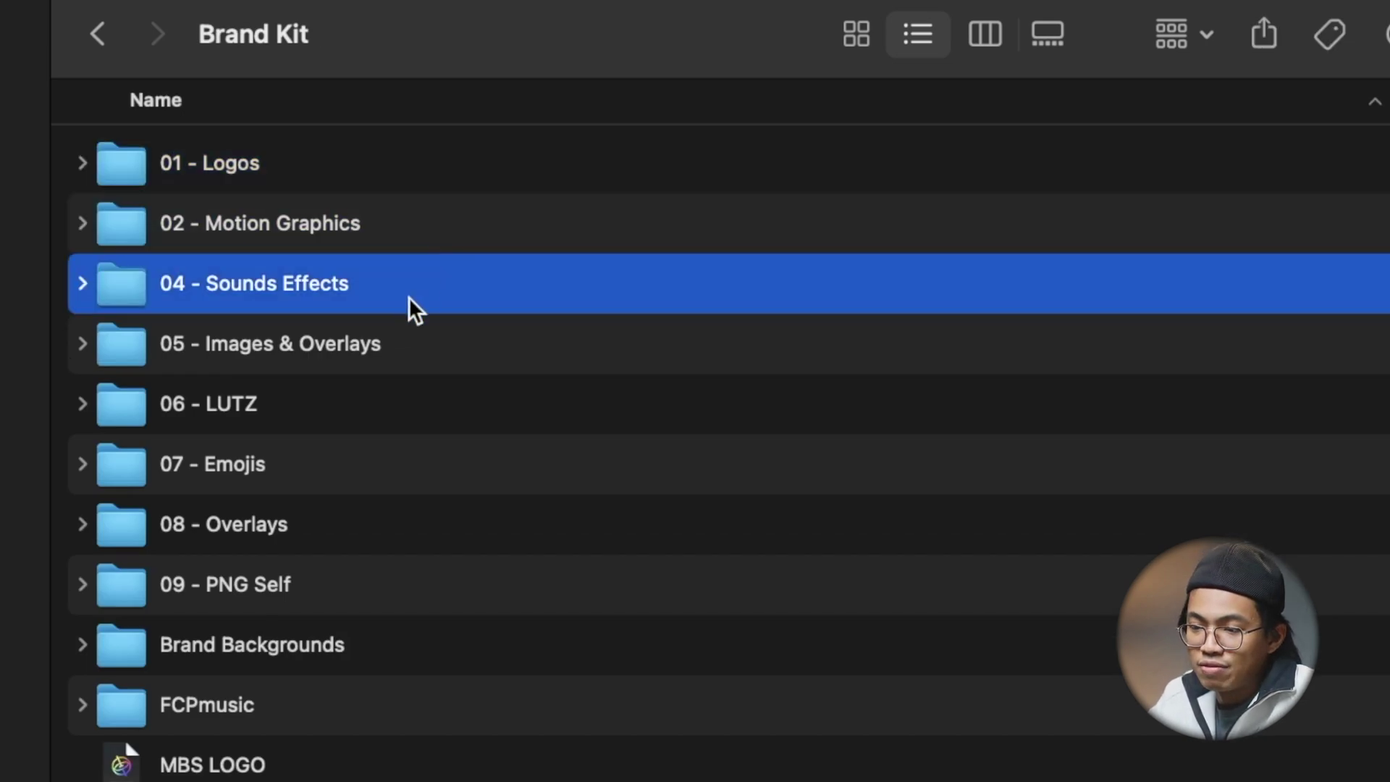
click(370, 405)
click(359, 467)
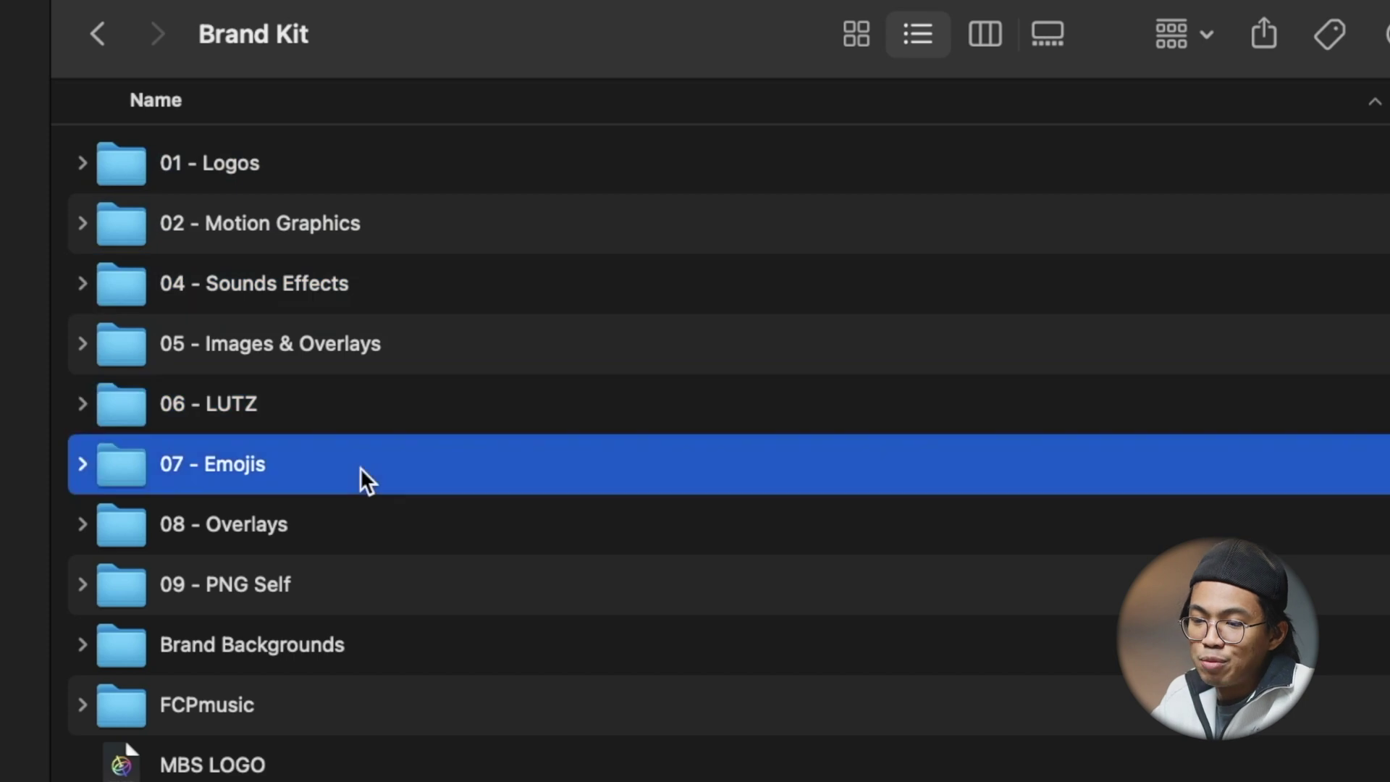
click(397, 535)
click(382, 586)
click(362, 706)
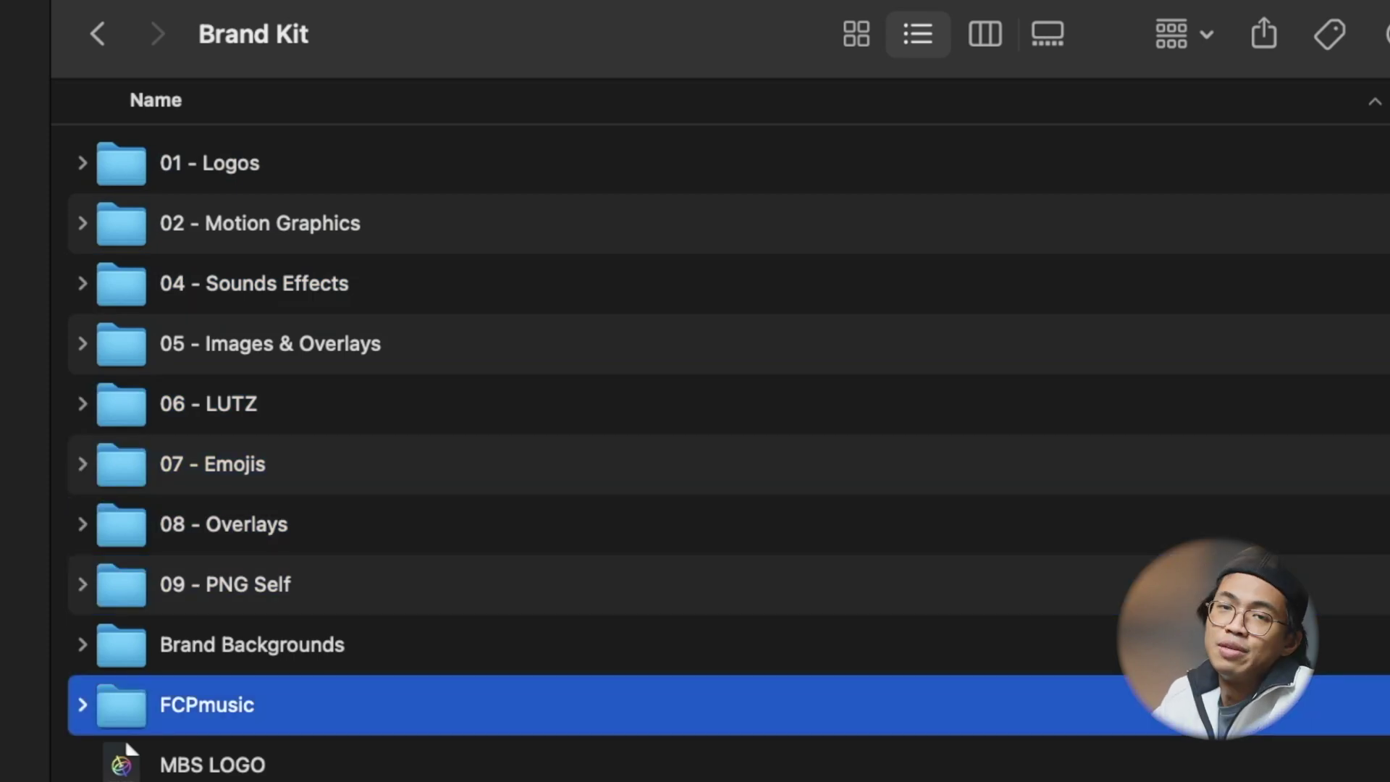
click(125, 739)
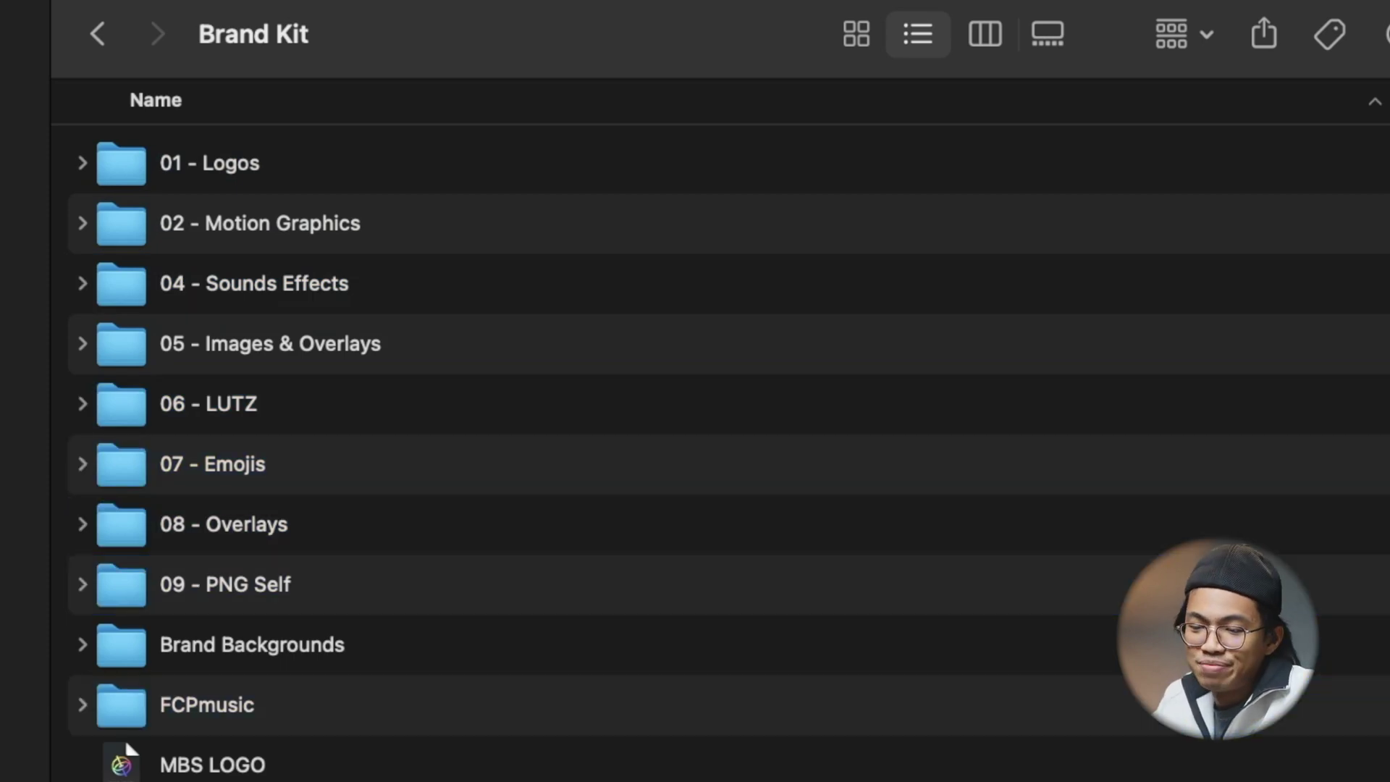
key(super+Up)
Step: Point out the Fonts folder, examine the dated photoshoot folders inside Photo, and return to 3 - Resources
click(296, 251)
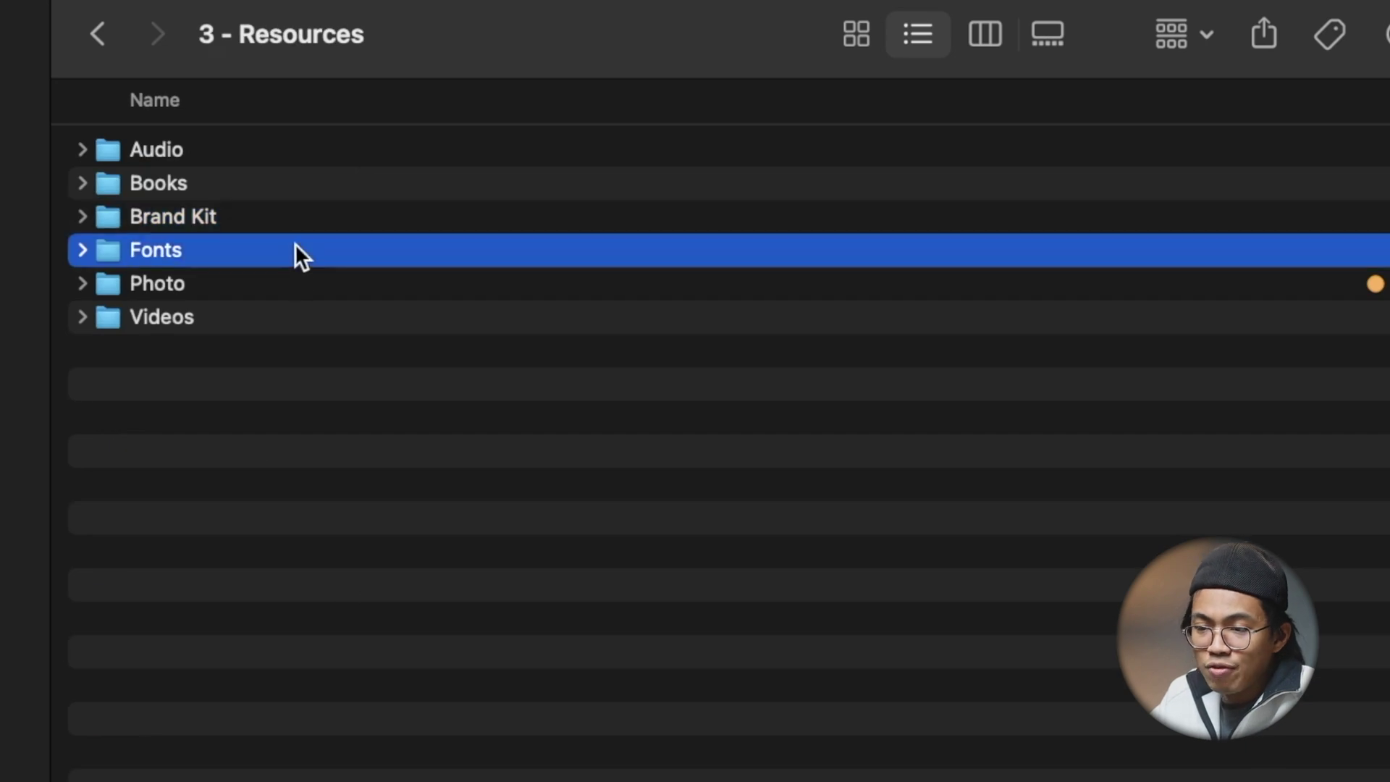
click(281, 283)
double_click(281, 284)
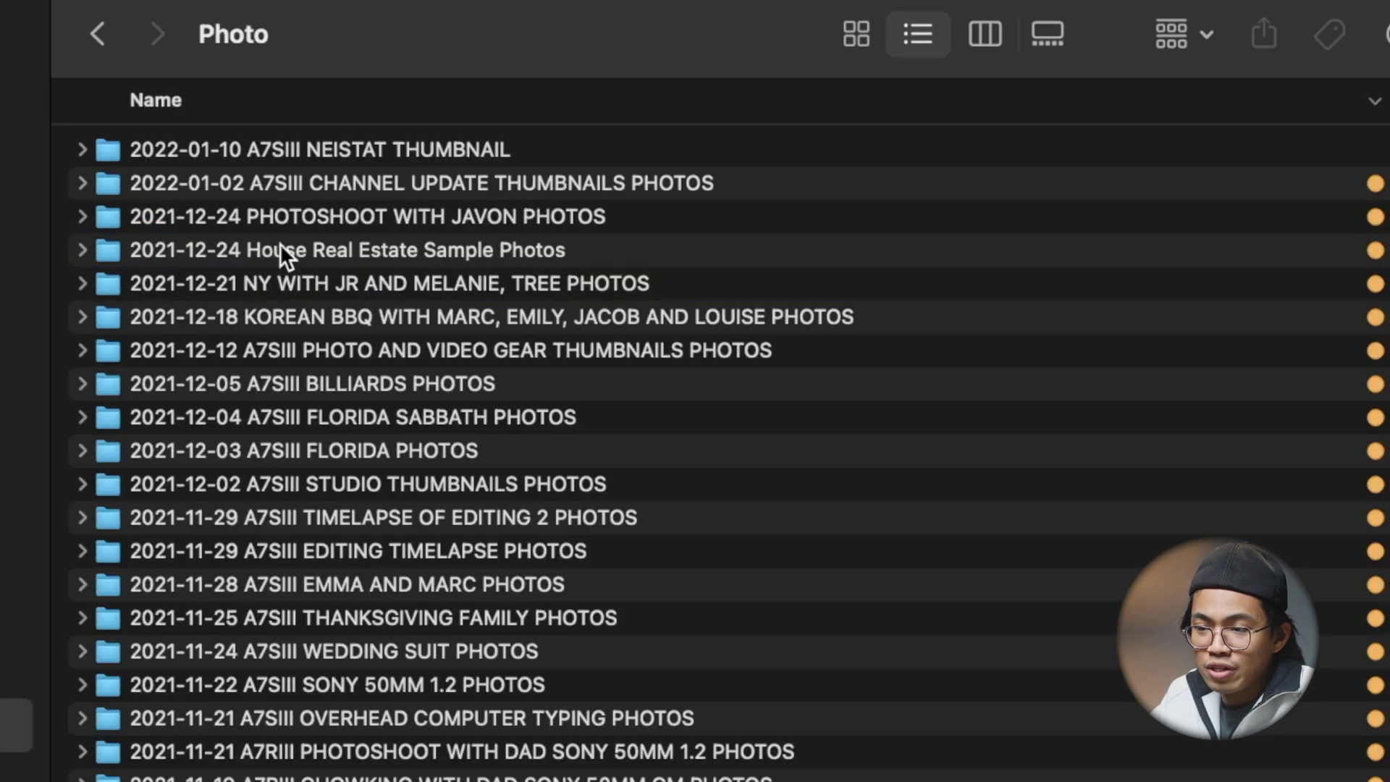
scroll(280, 244, down, 20)
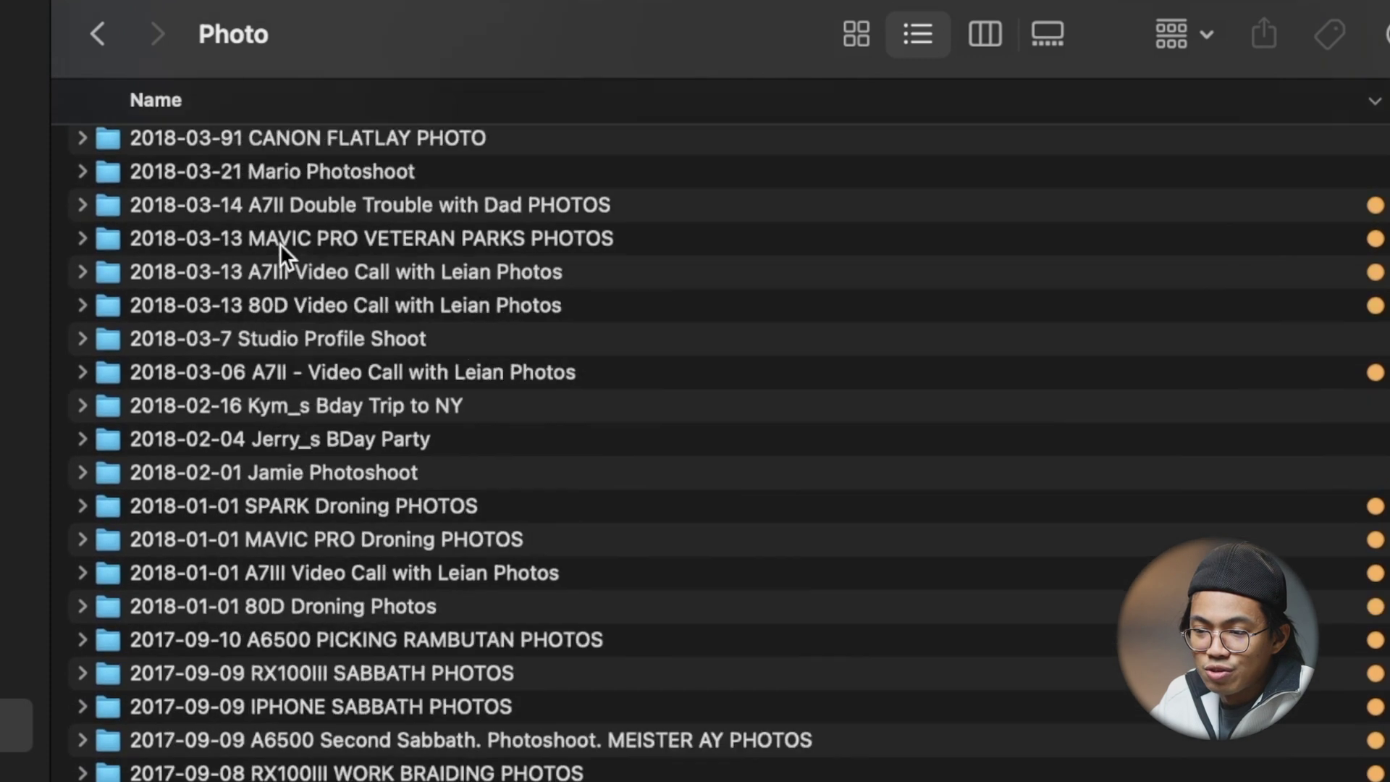
key(super+Up)
Step: Open the Videos folder in 3 - Resources and select its BRoll subfolder
click(280, 311)
double_click(279, 312)
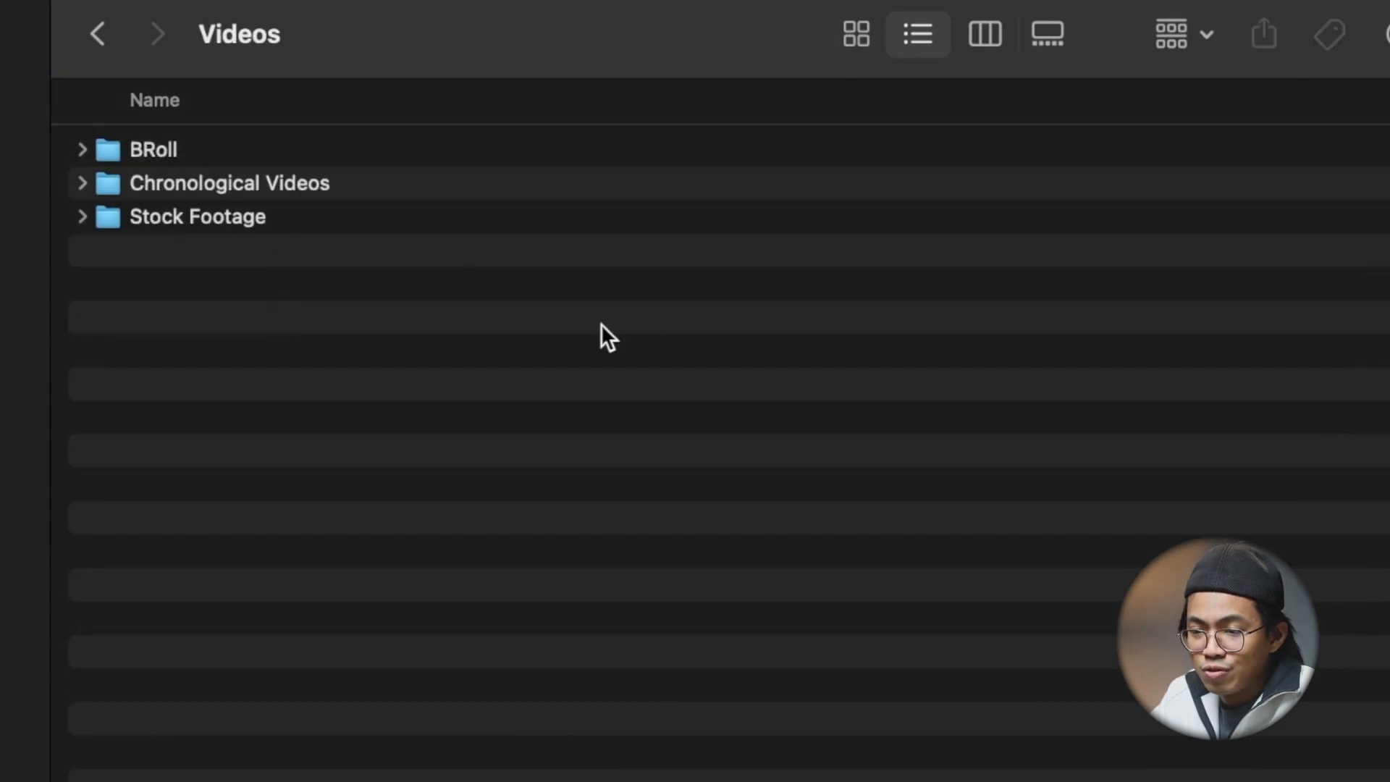
click(417, 146)
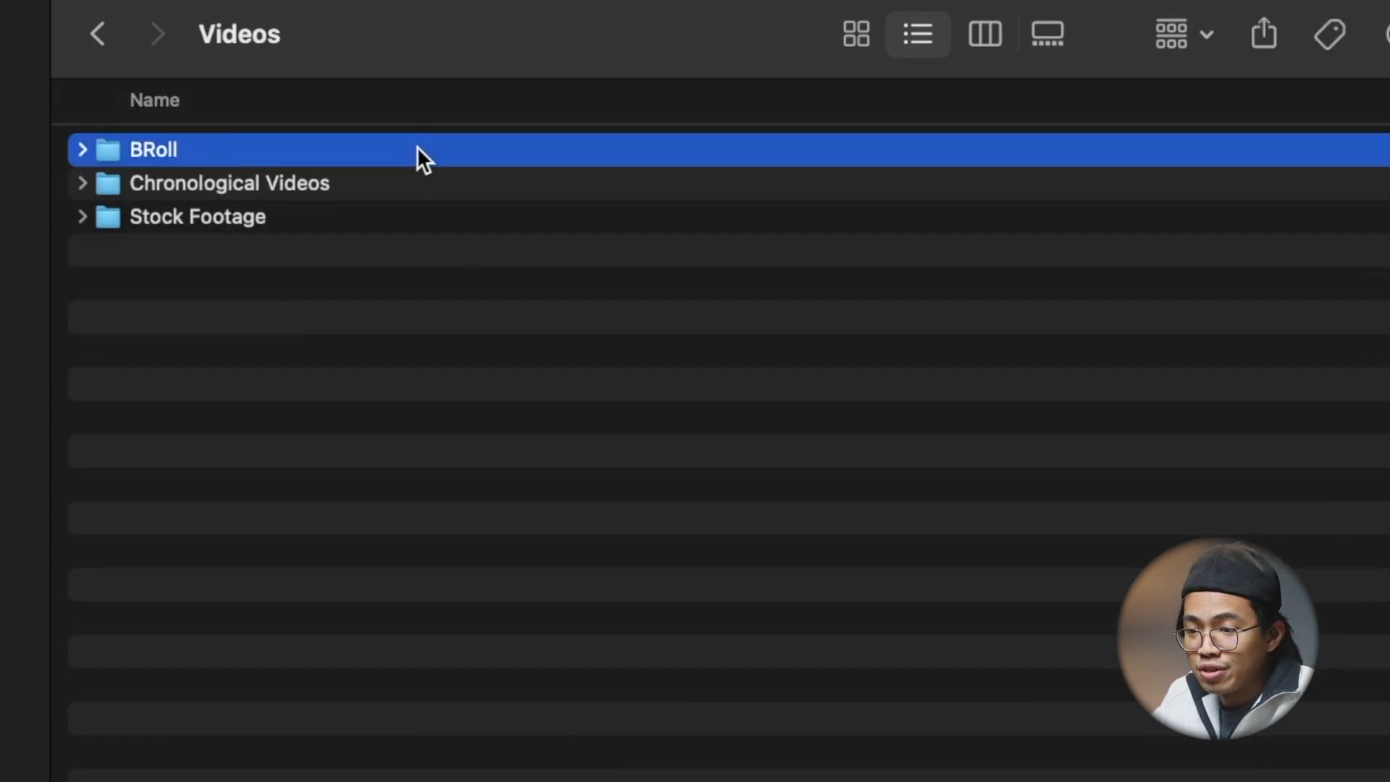
Step: Open the BRoll folder, look through its contents, and return to the Videos folder
double_click(417, 147)
scroll(479, 681, down, 15)
scroll(479, 681, down, 10)
key(super+Up)
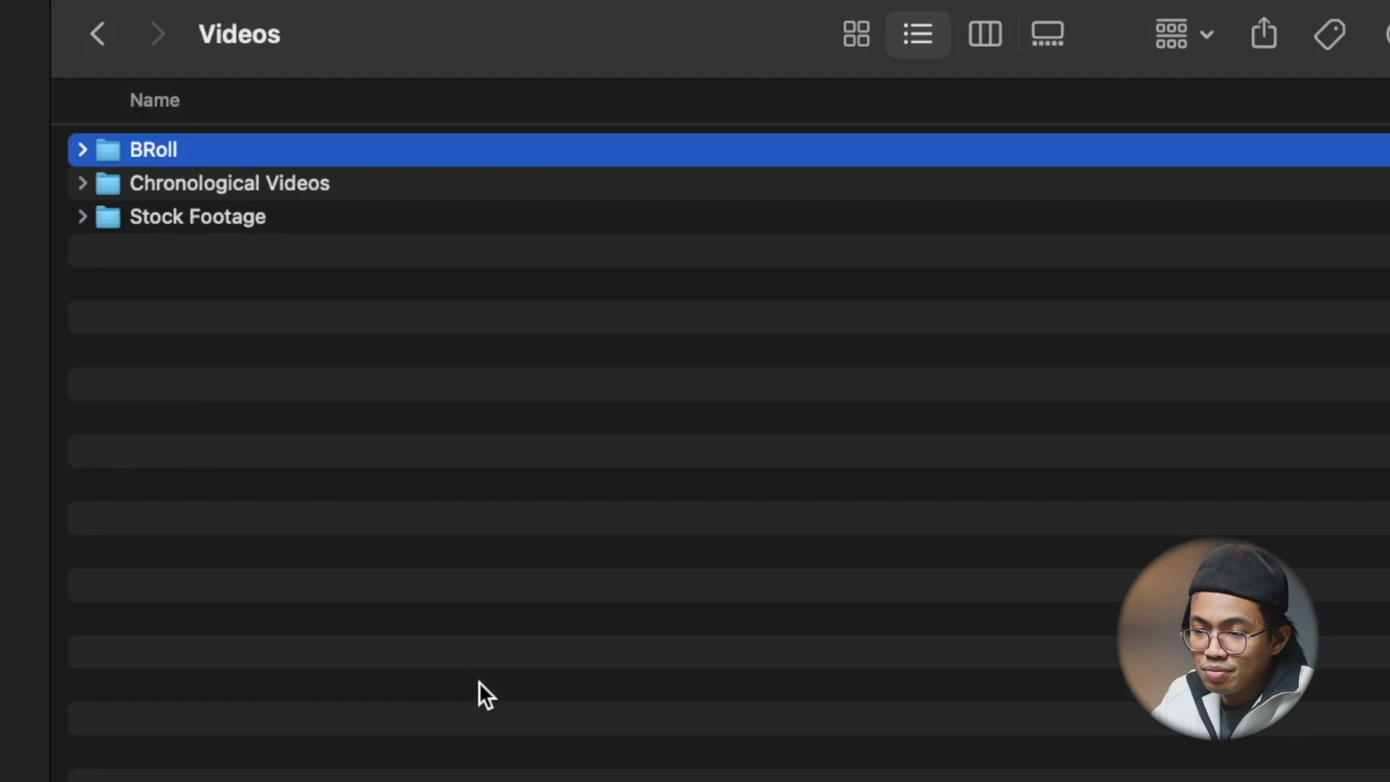
Step: Open the Chronological Videos folder and examine how its dated footage folders are named
double_click(444, 182)
scroll(422, 435, down, 20)
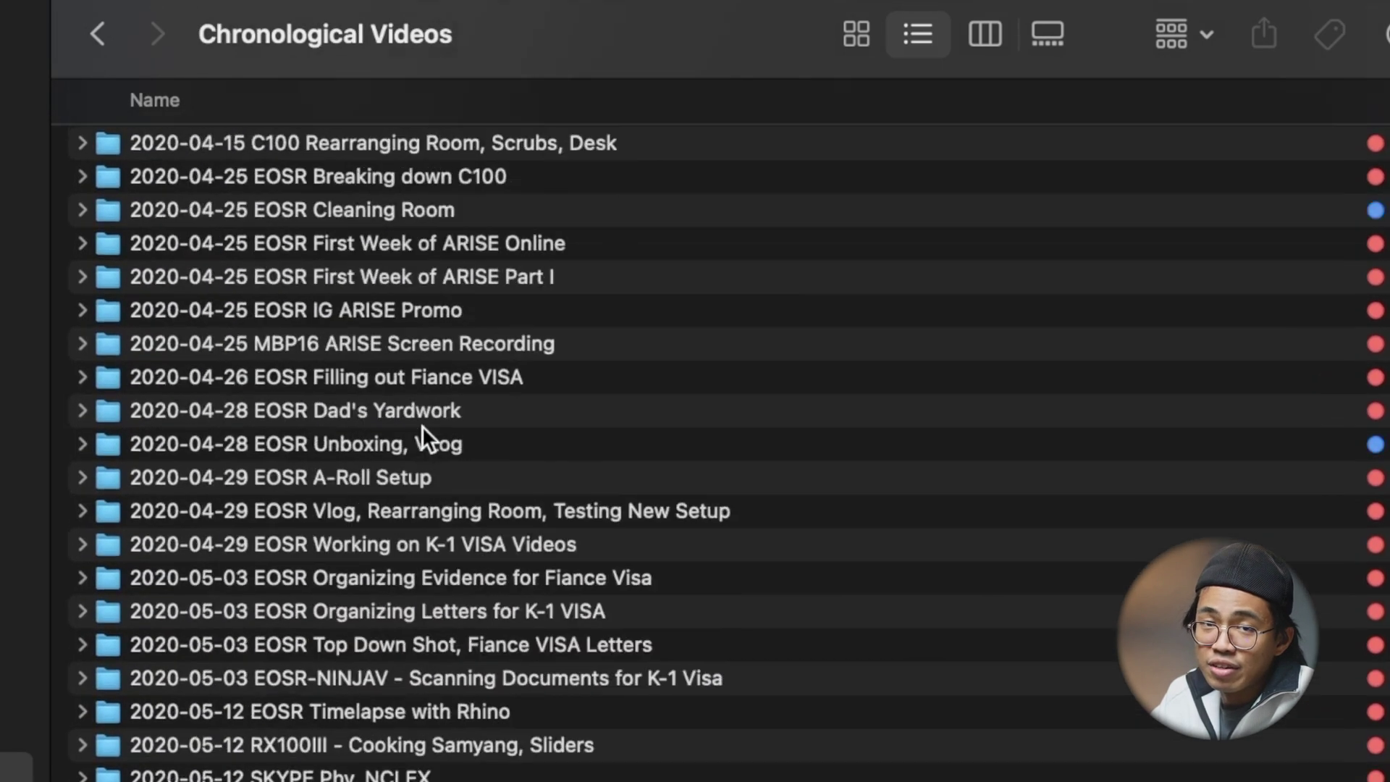
scroll(423, 426, down, 3)
key(super+Up)
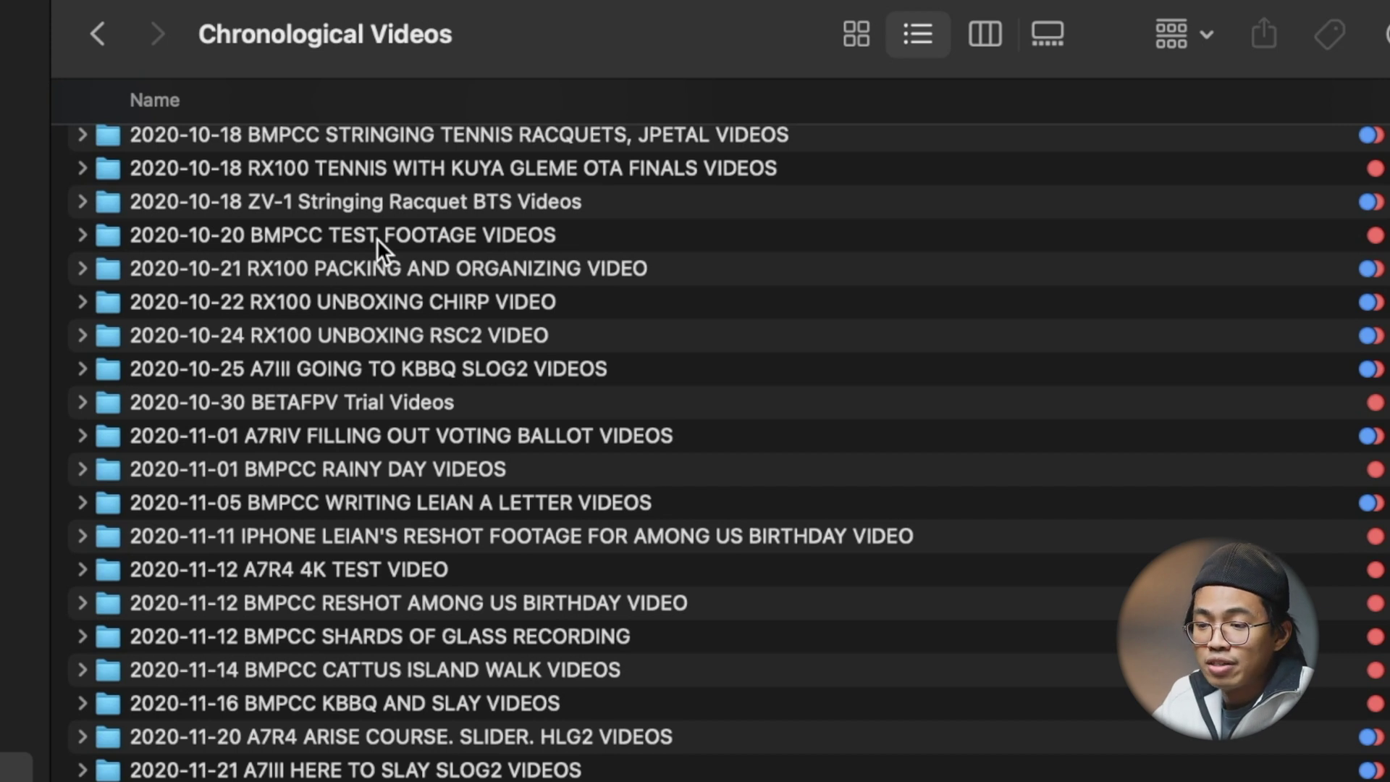
scroll(377, 238, down, 5)
Step: Open 4 - Archive in OWC Library and go through its folders from Audio downward
key(super+Up)
key(Down)
key(super+Down)
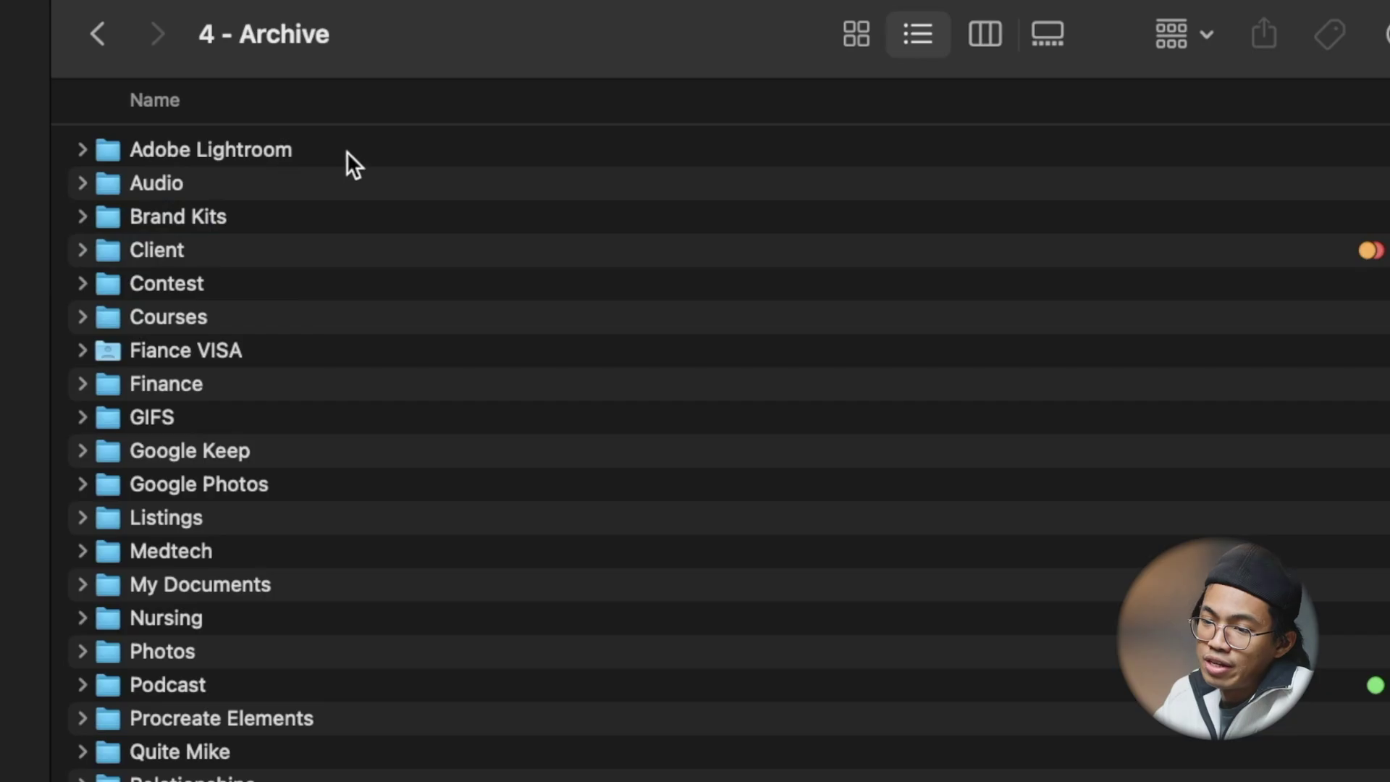
click(256, 169)
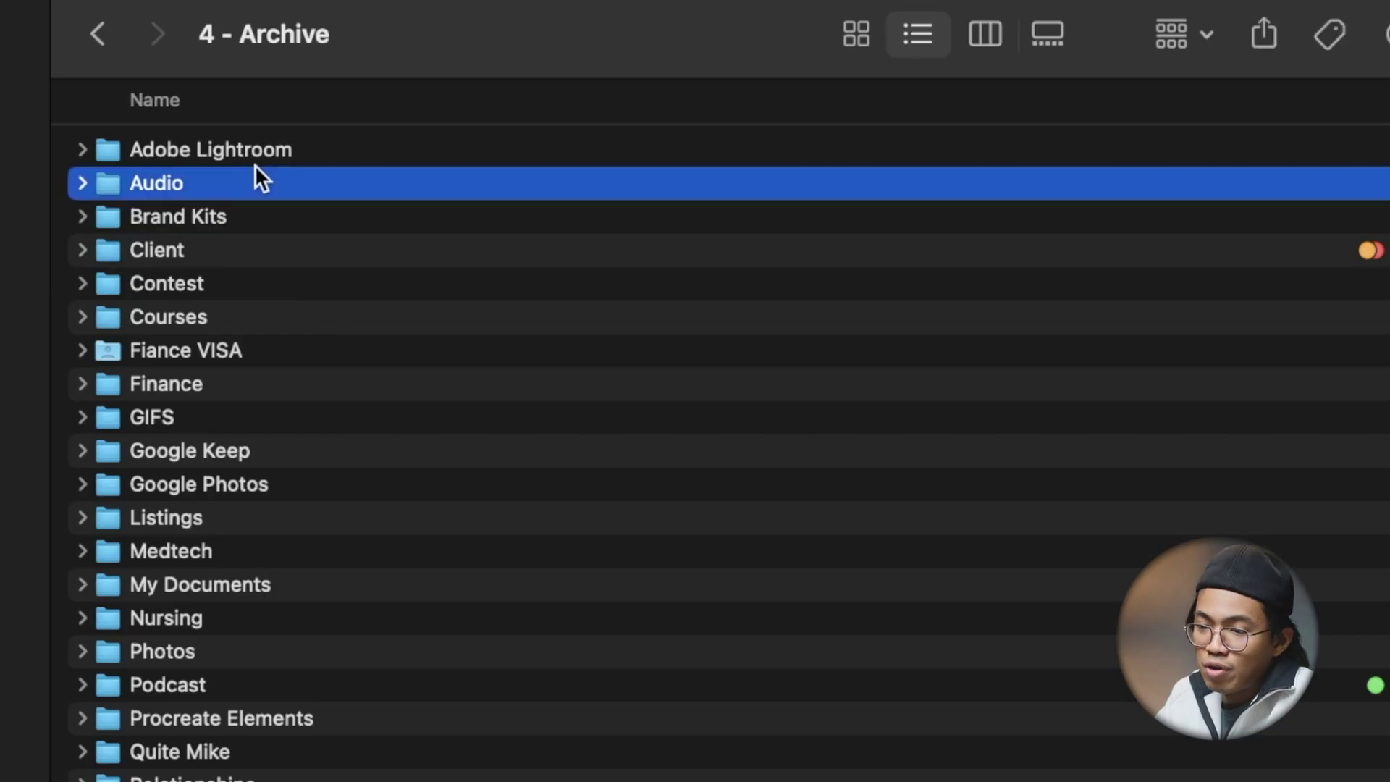
key(Down)
key(Down)
key(Down)
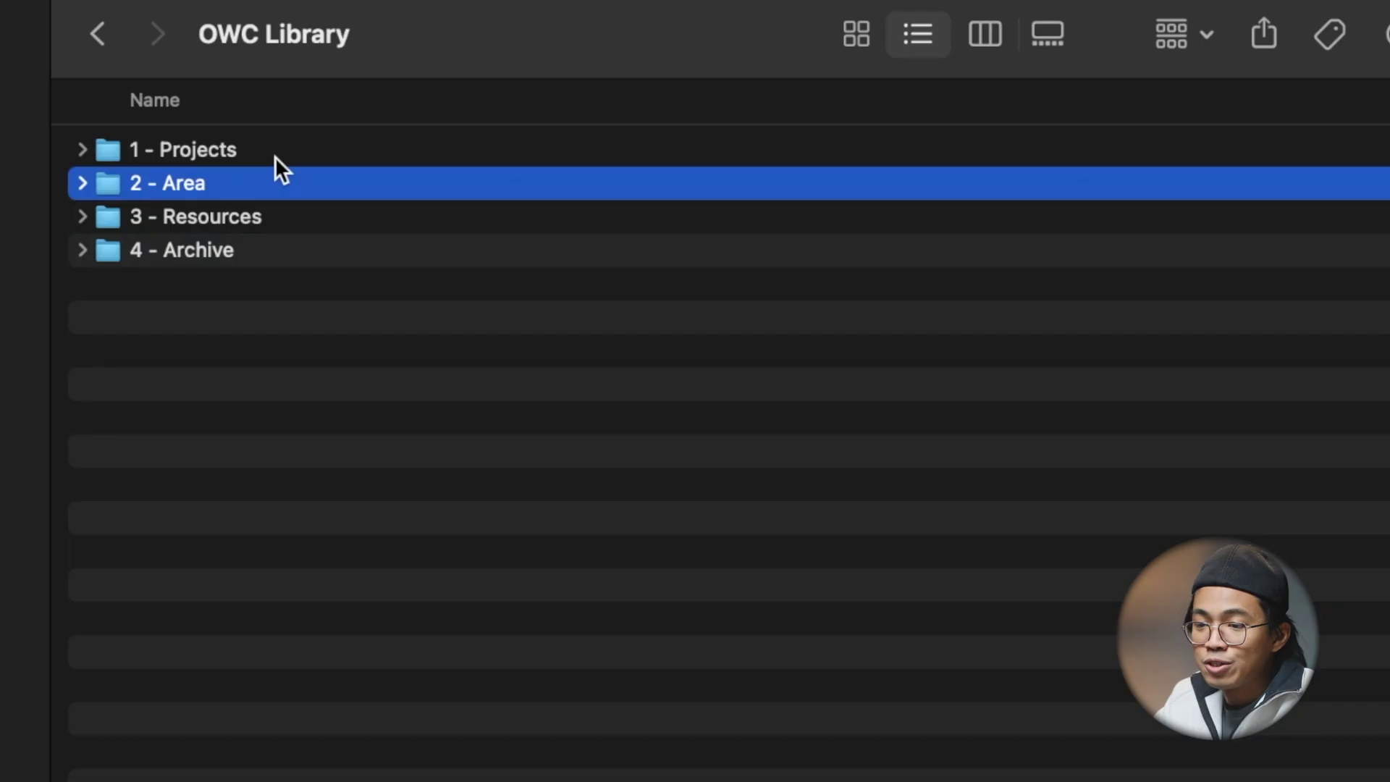
Step: Point out the numbered Projects, Area, Archive and Resources folders at the top level of OWC Library
click(275, 157)
click(265, 182)
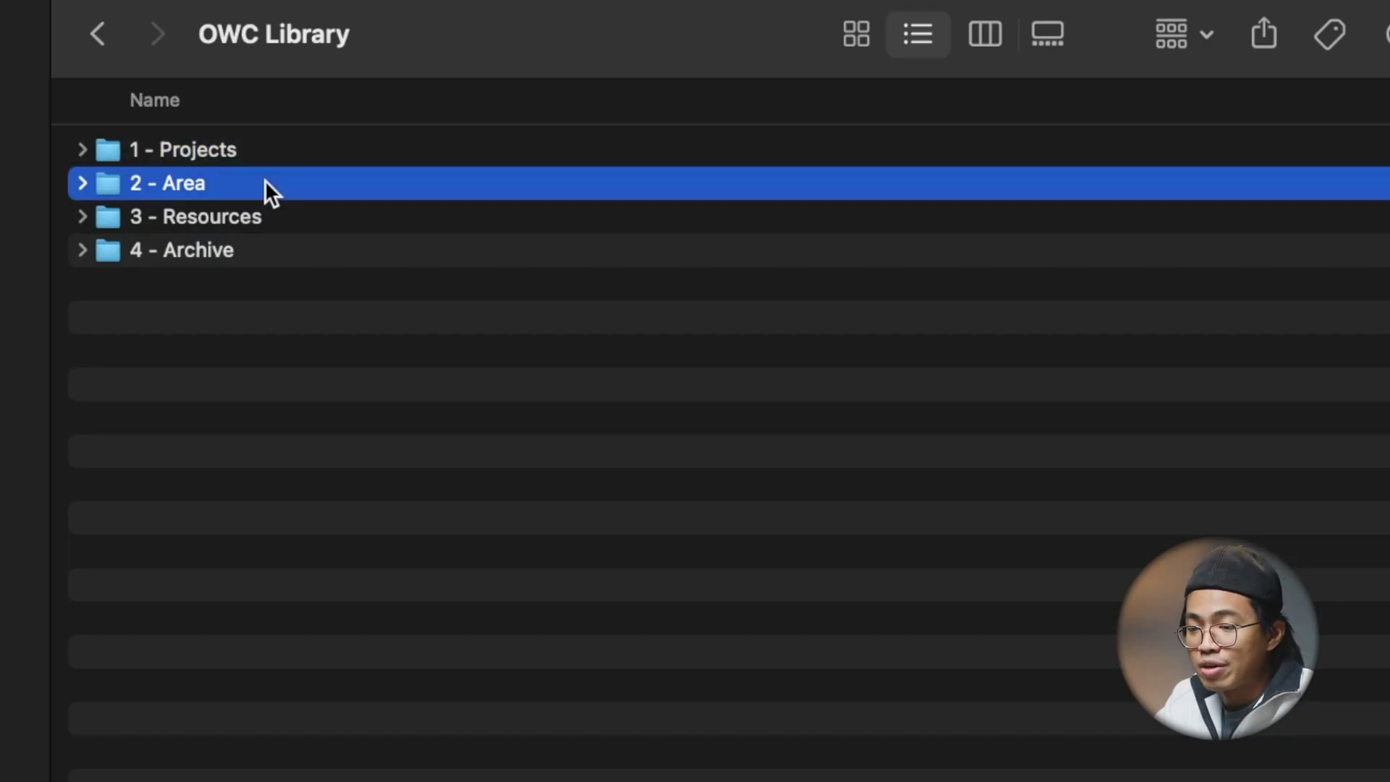
click(267, 249)
click(210, 226)
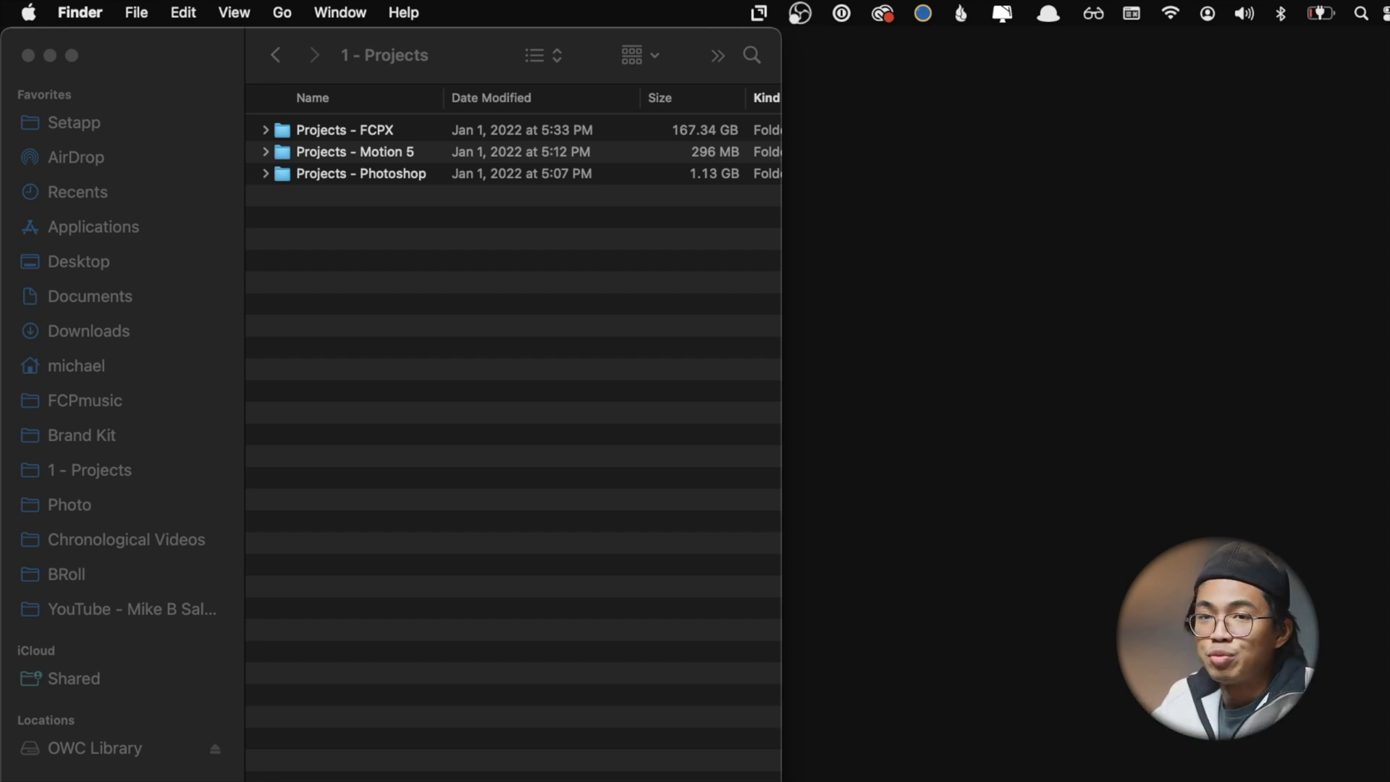
Step: Open a new Finder window showing the Desktop's 1 - Projects folder, enlarge it, and select 2021-12-24 House Real Estate Sample Photos
key(super+n)
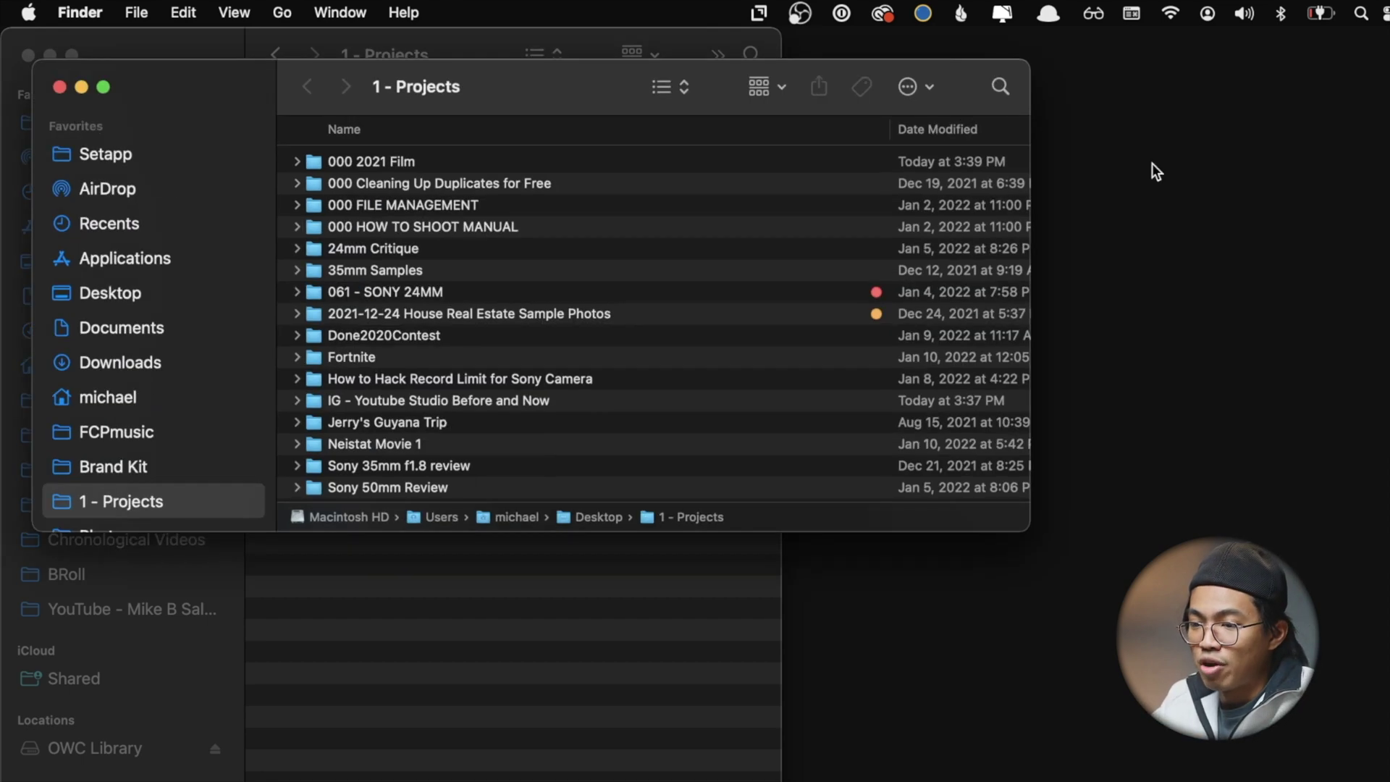
click(581, 353)
key(ctrl+alt+Right)
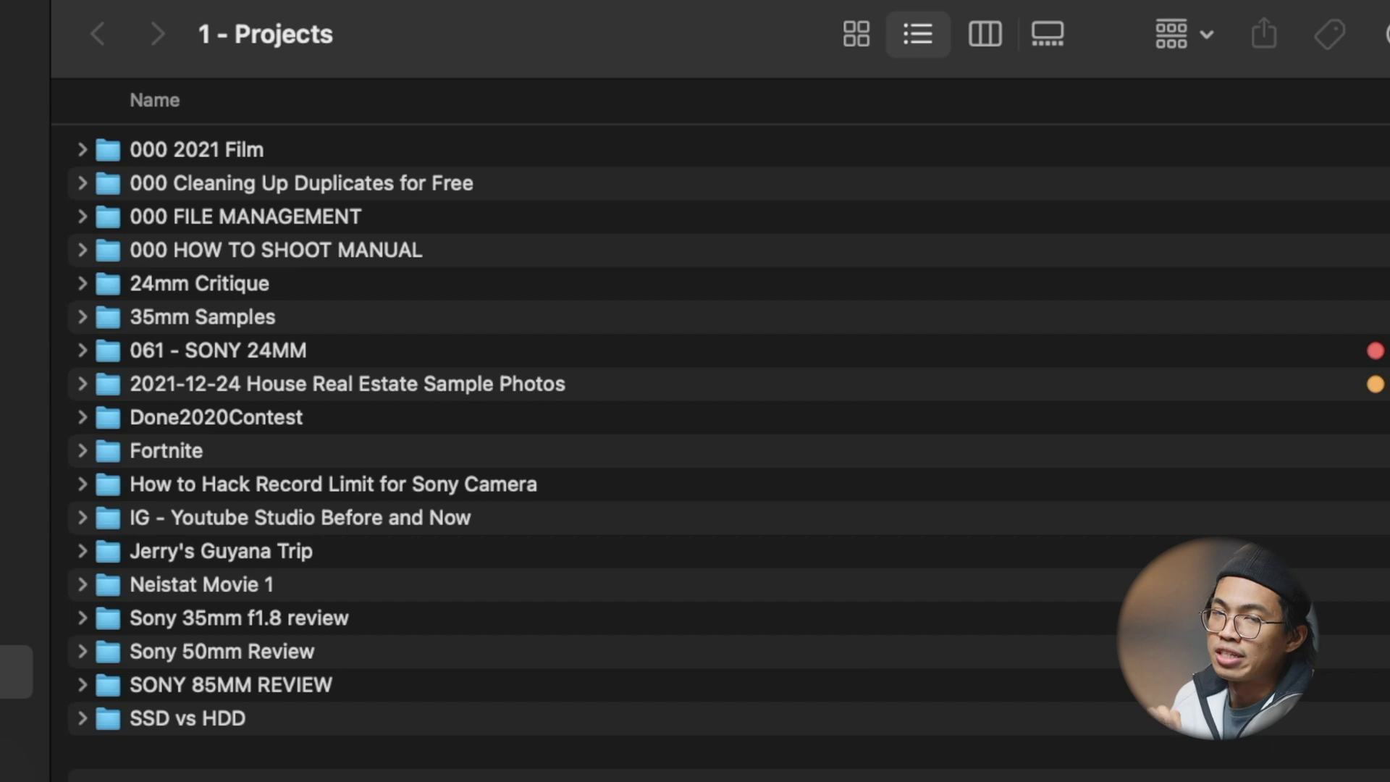
click(820, 383)
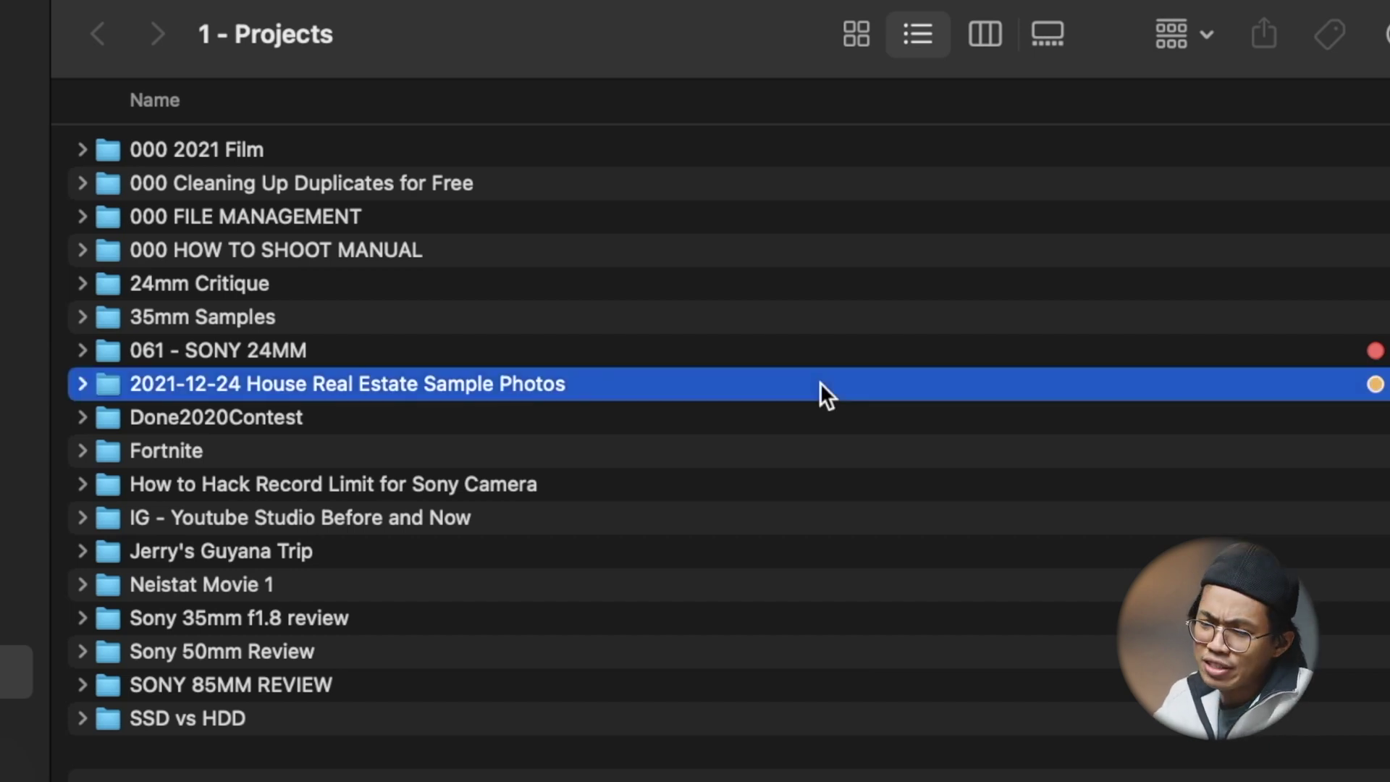